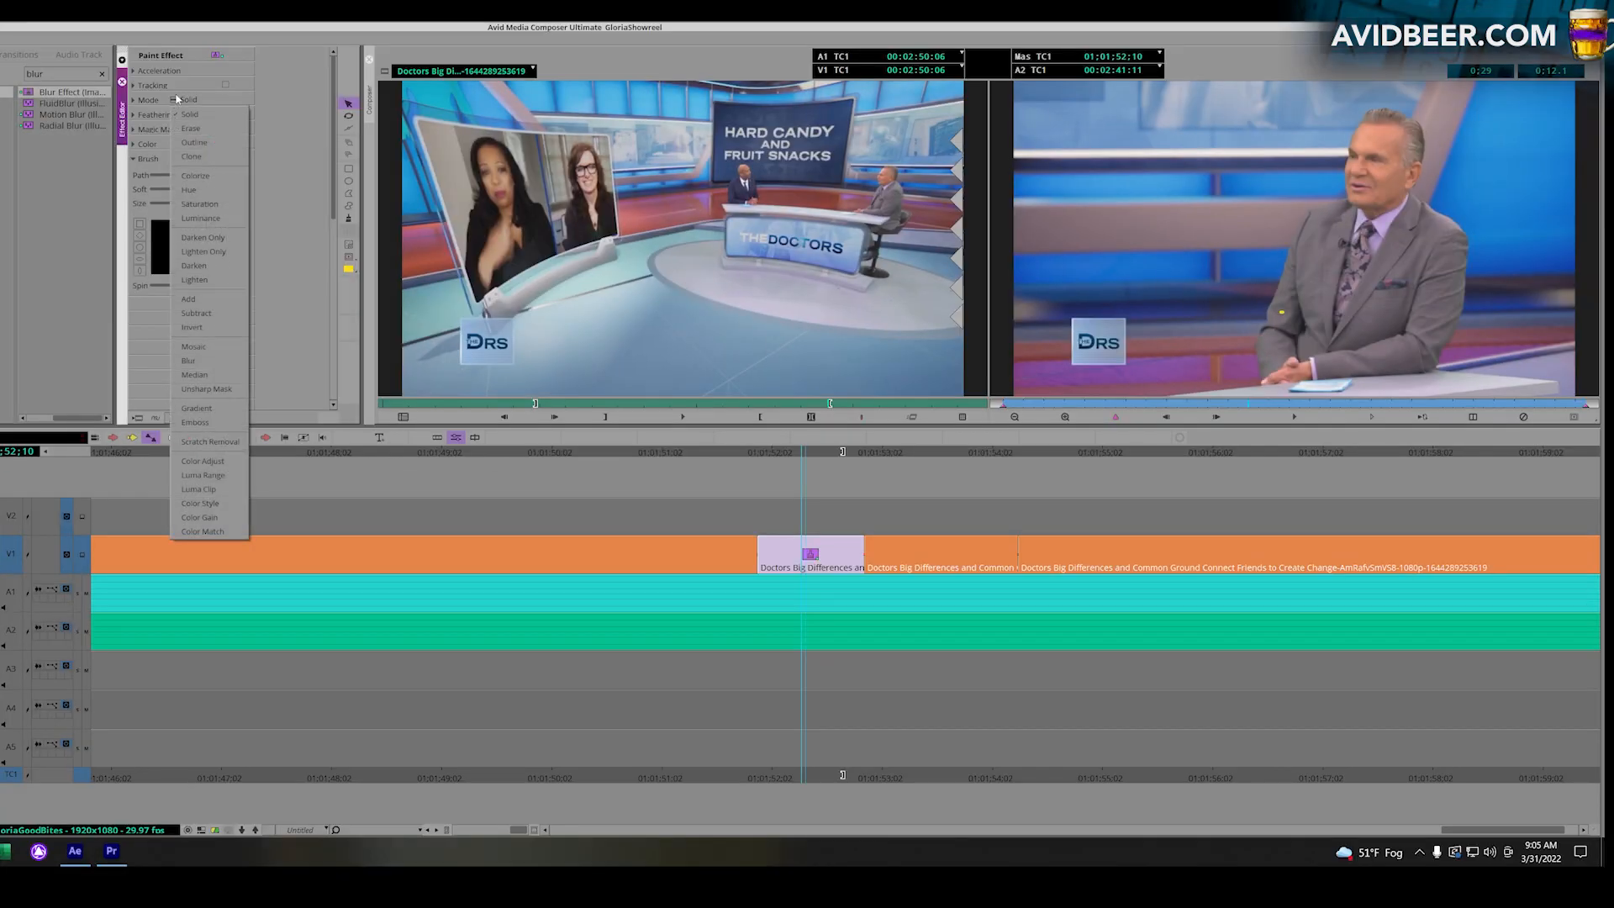
# Brush a Color Style stroke over the seated man and a diagonal Colorize stroke from the background to his chest.
pyautogui.click(227, 505)
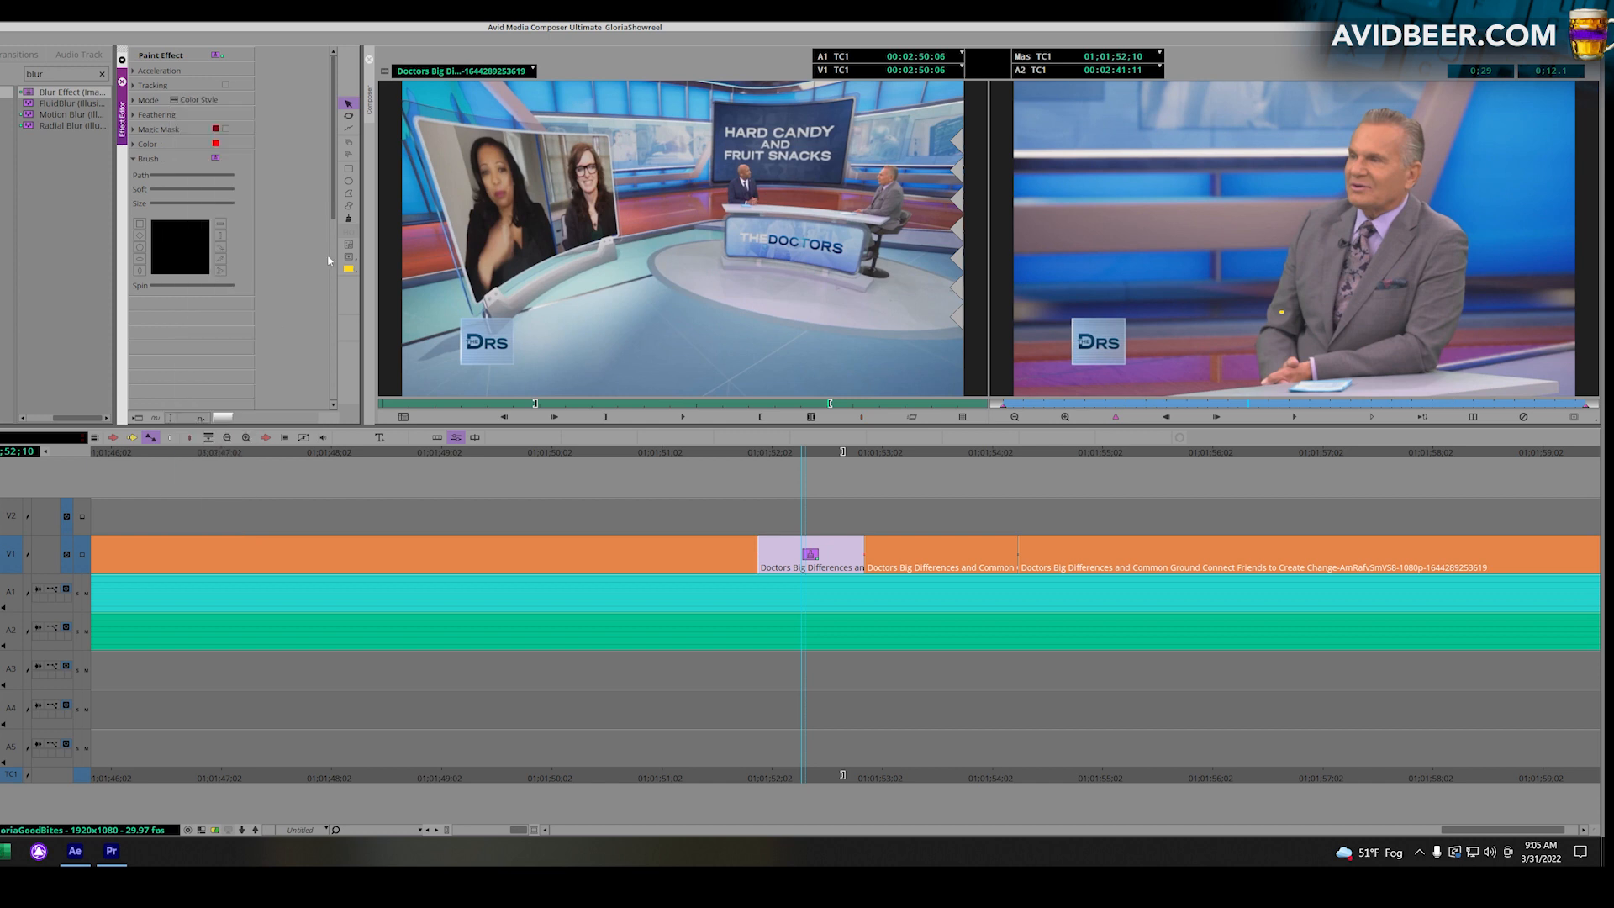
pyautogui.click(350, 220)
pyautogui.moveTo(1334, 211)
pyautogui.mouseDown()
pyautogui.moveTo(1365, 290)
pyautogui.moveTo(1384, 285)
pyautogui.mouseUp()
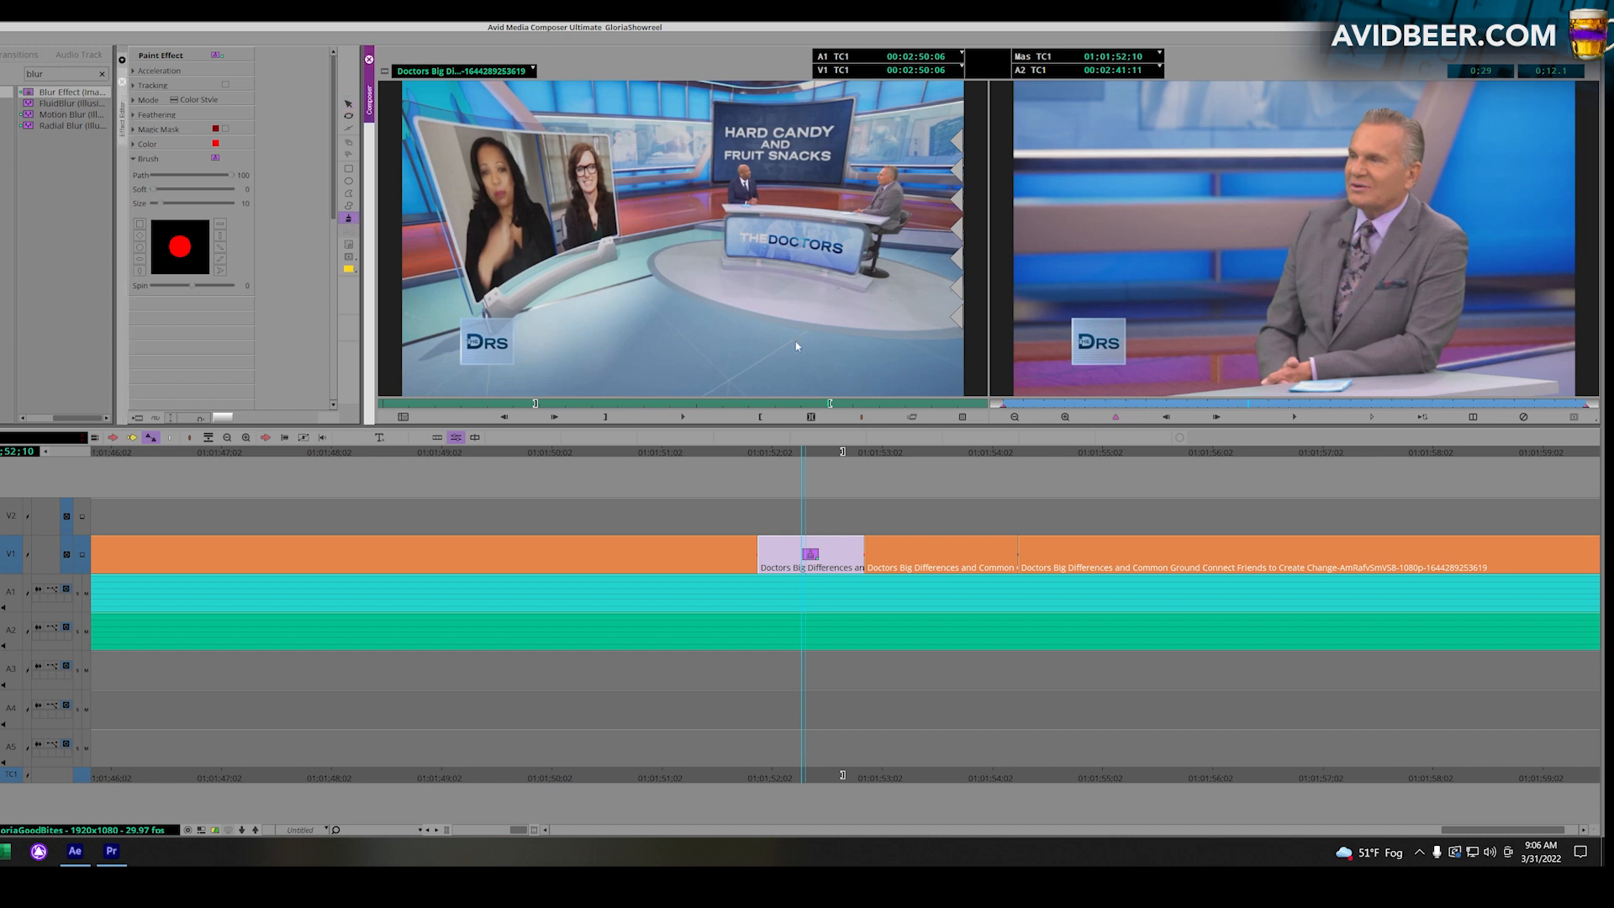
pyautogui.click(193, 99)
pyautogui.click(197, 179)
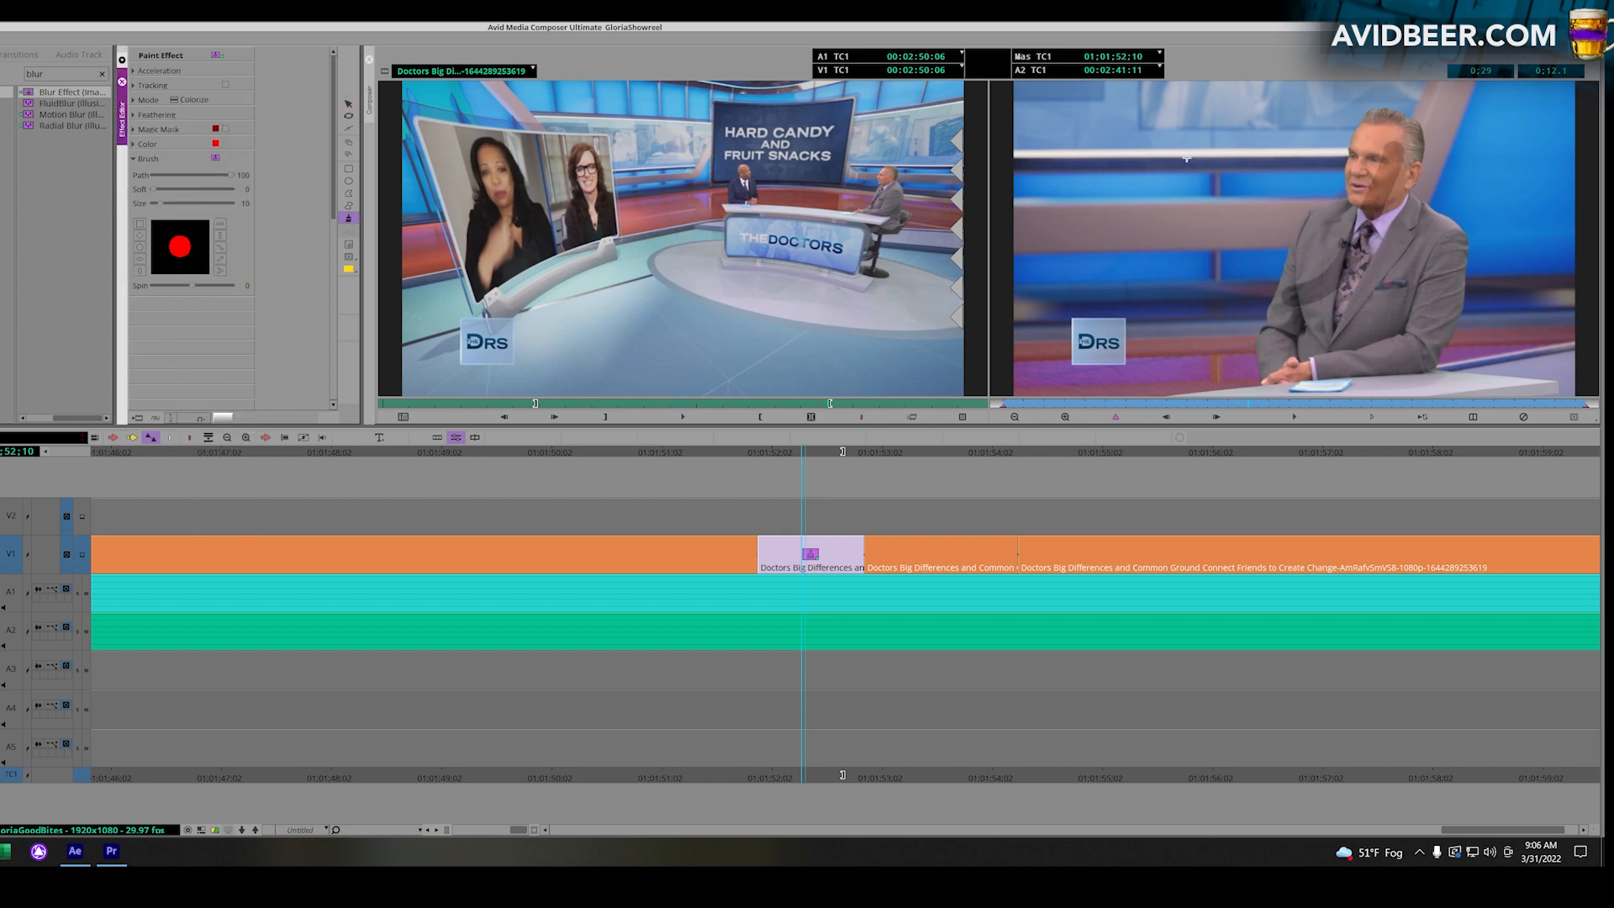
pyautogui.moveTo(1186, 158); pyautogui.dragTo(1255, 237)
# Brush a Luminance stroke down the man's jacket shoulder and a Lighten Only stroke from his face to his arm.
pyautogui.click(214, 100)
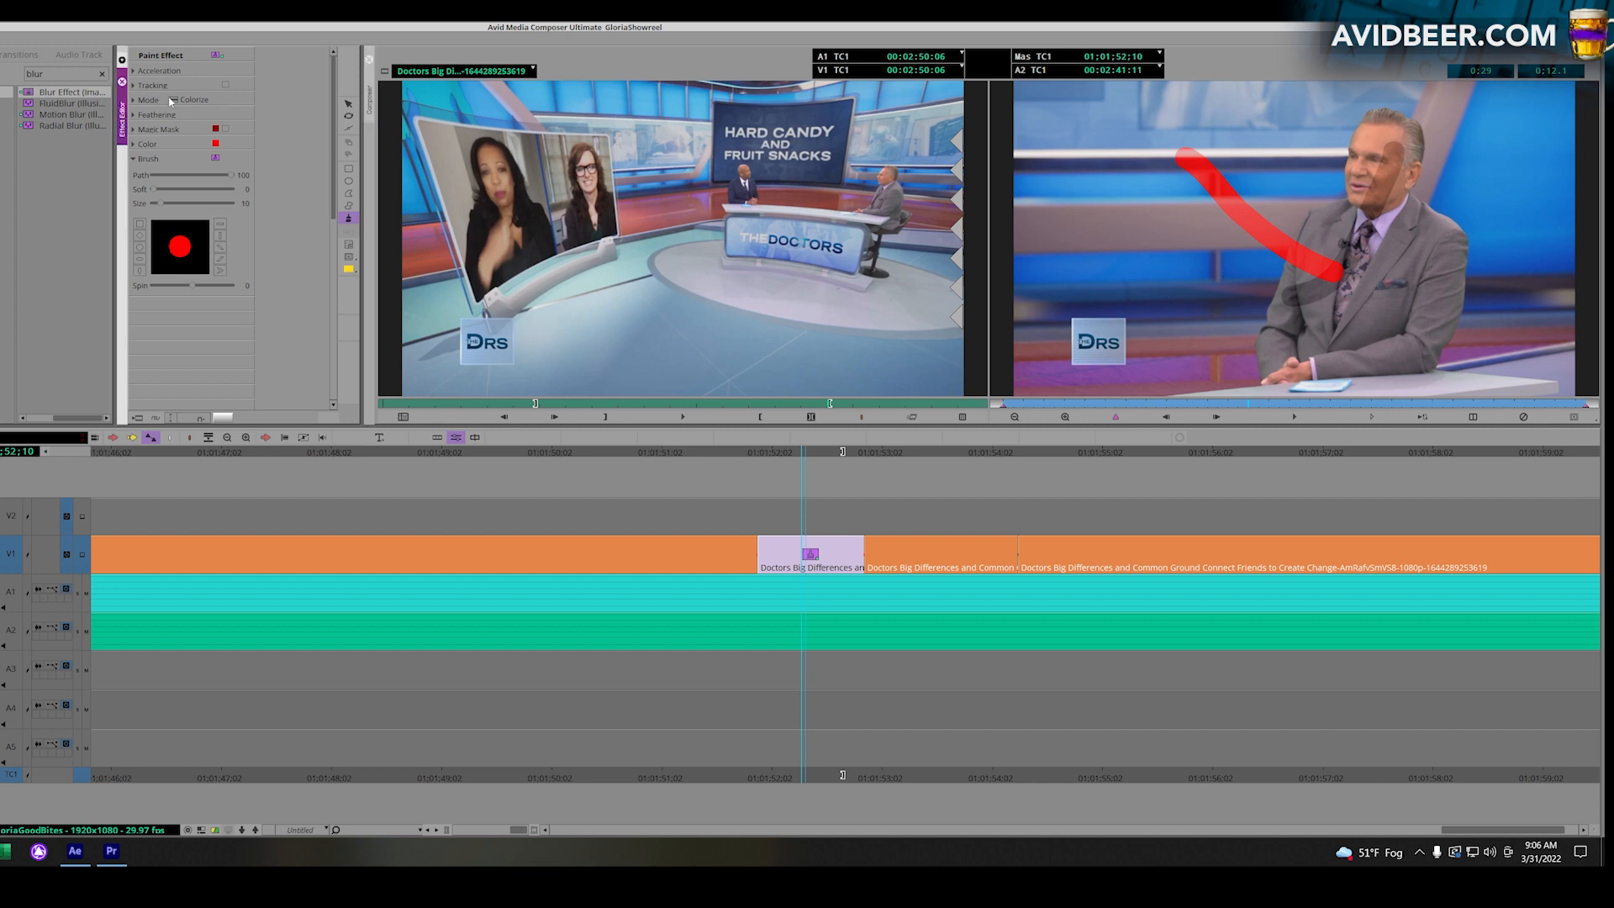
pyautogui.click(202, 217)
pyautogui.moveTo(1419, 225)
pyautogui.mouseDown()
pyautogui.moveTo(1430, 323)
pyautogui.moveTo(1442, 298)
pyautogui.mouseUp()
pyautogui.click(200, 99)
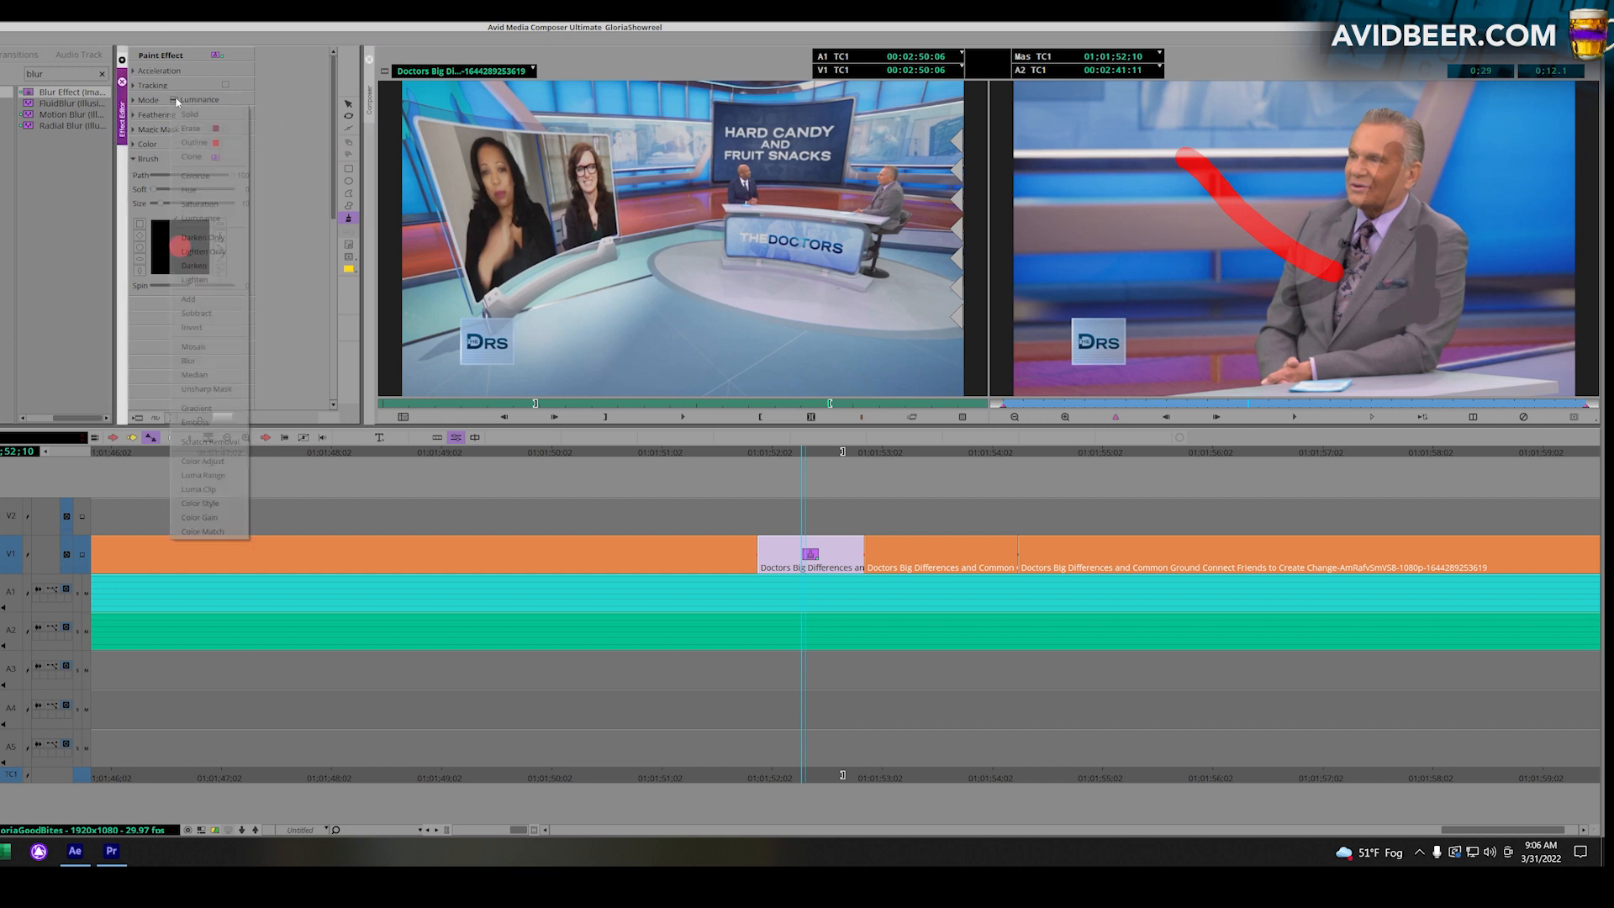
pyautogui.click(213, 199)
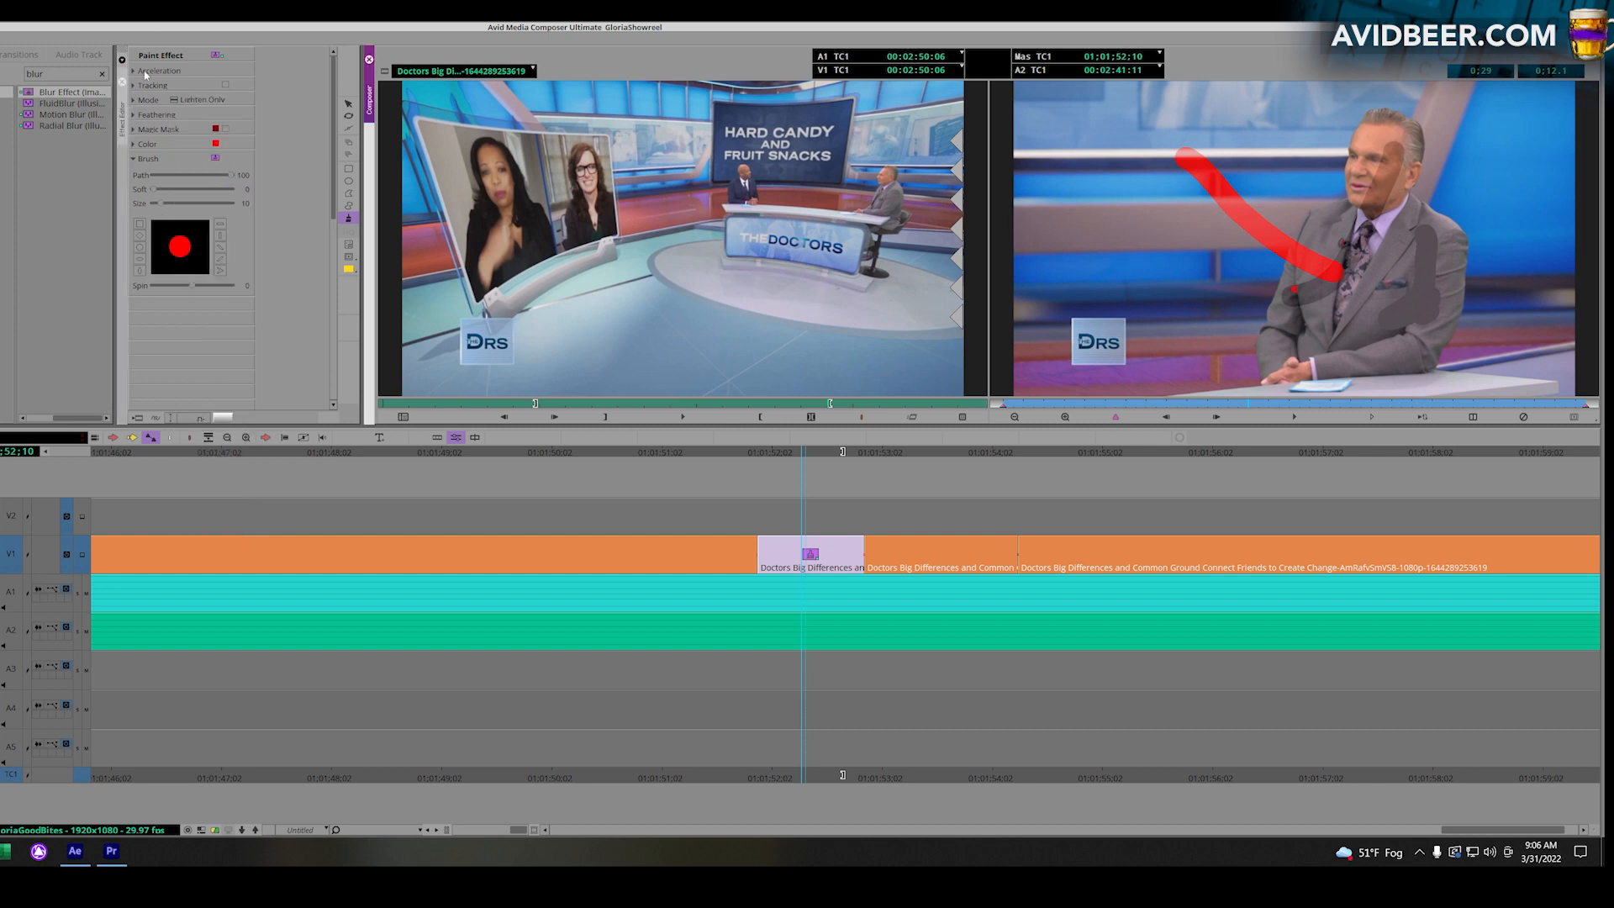
# Set the paint mode to Subtract and brush several strokes across the background, the man's face and his jacket.
pyautogui.click(173, 99)
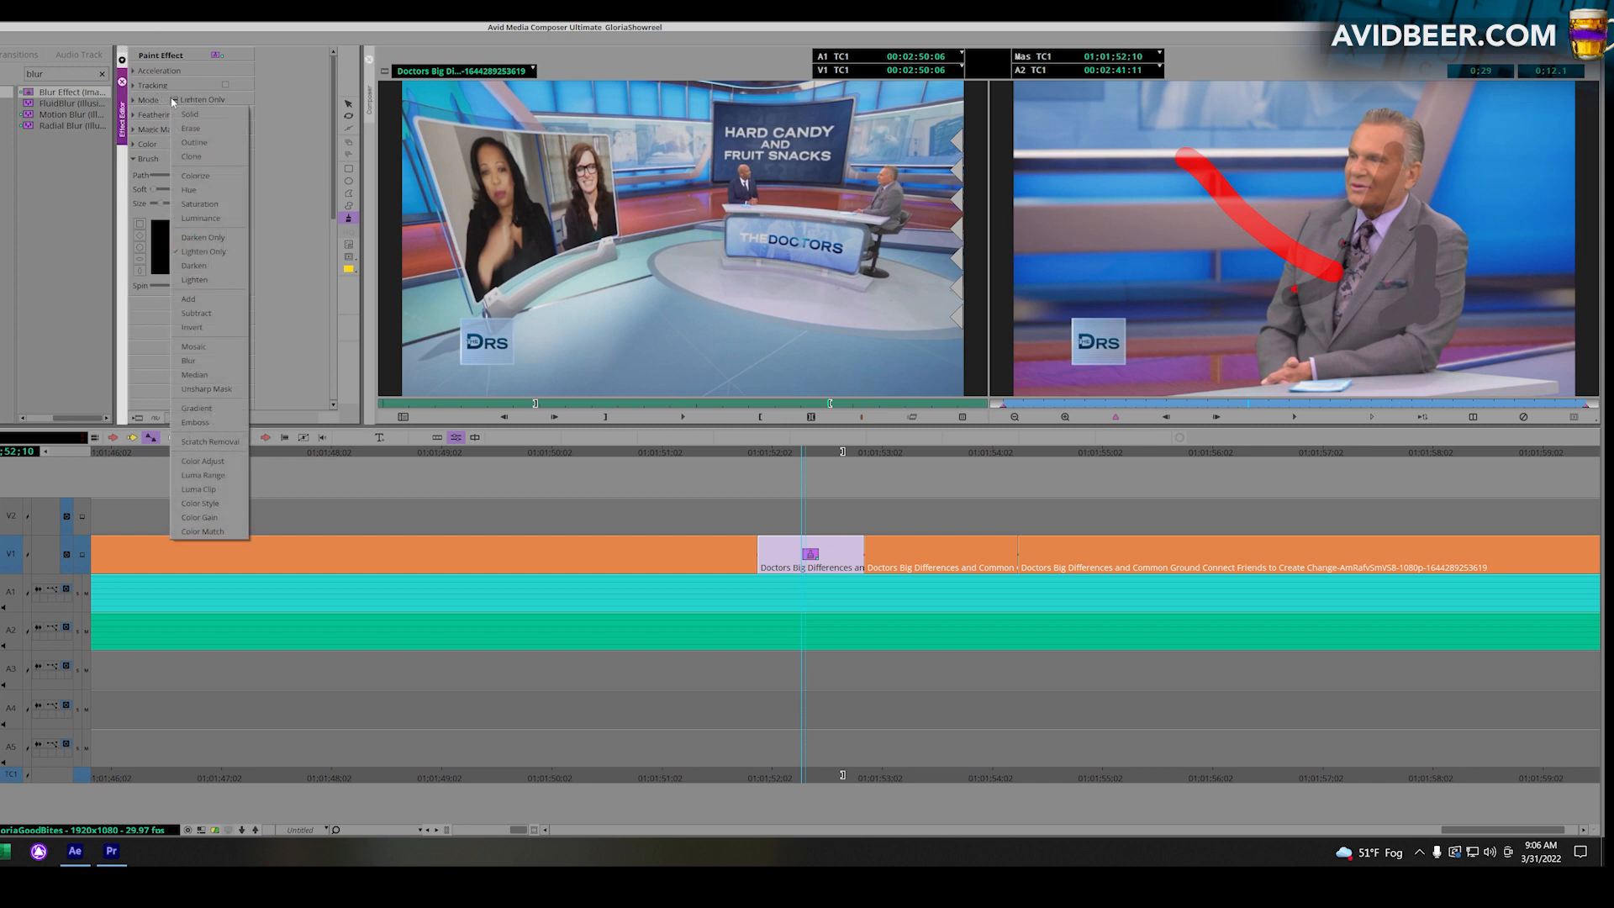
pyautogui.click(215, 314)
pyautogui.moveTo(1543, 286); pyautogui.dragTo(1135, 335)
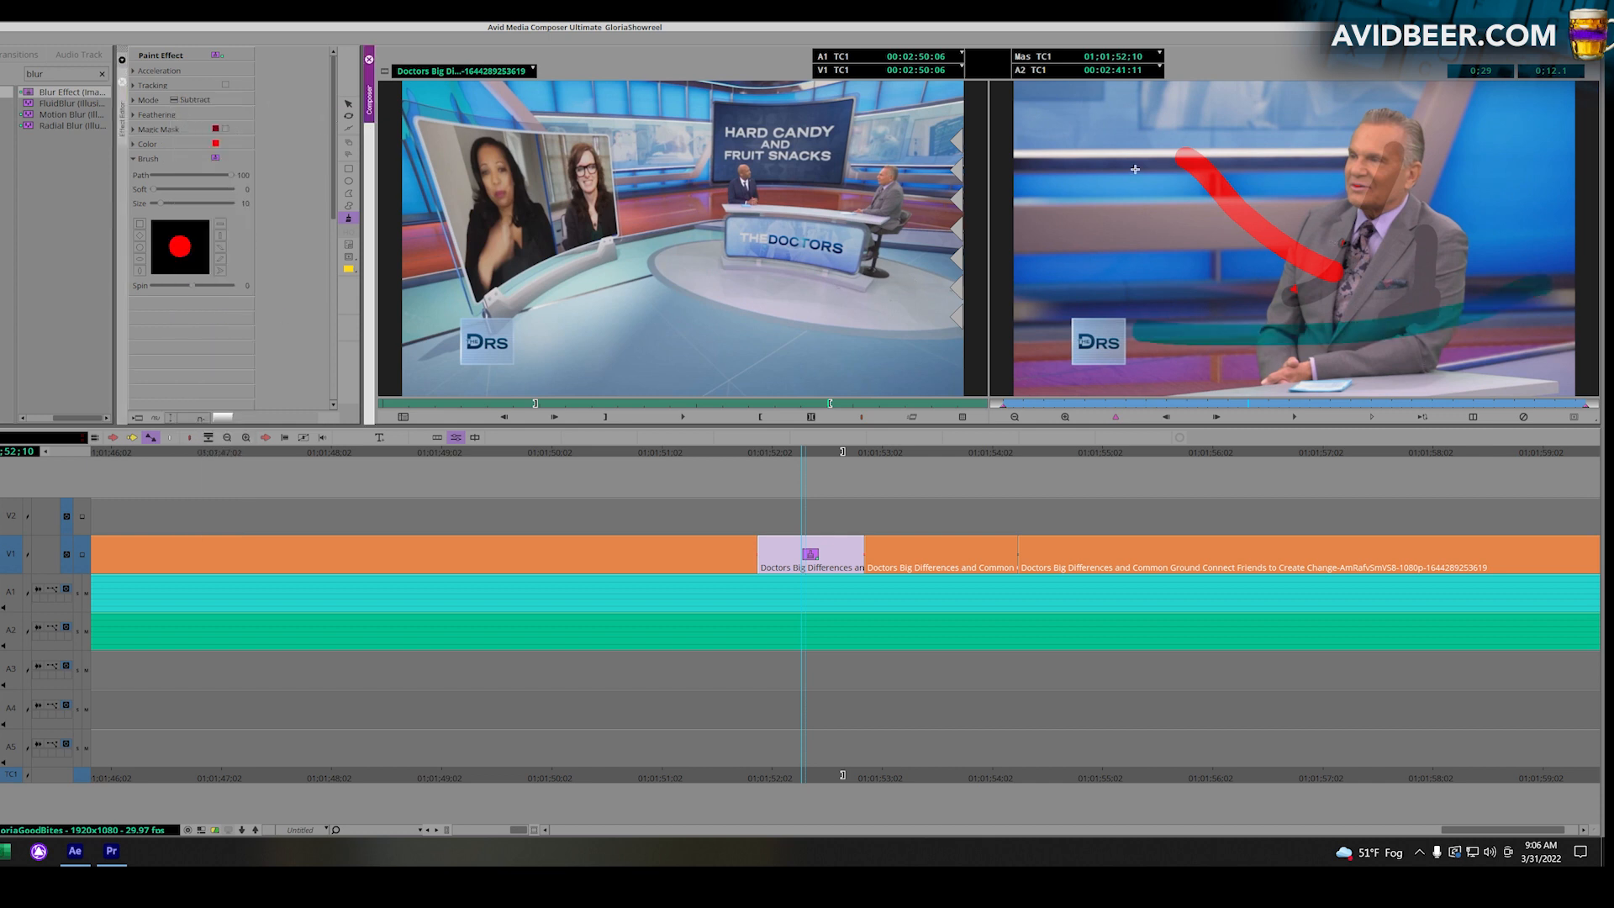
pyautogui.moveTo(1136, 169)
pyautogui.mouseDown()
pyautogui.moveTo(1290, 280)
pyautogui.moveTo(1458, 306)
pyautogui.mouseUp()
pyautogui.moveTo(1421, 139)
pyautogui.mouseDown()
pyautogui.moveTo(1362, 175)
pyautogui.moveTo(1338, 152)
pyautogui.moveTo(1393, 185)
pyautogui.moveTo(1453, 179)
pyautogui.mouseUp()
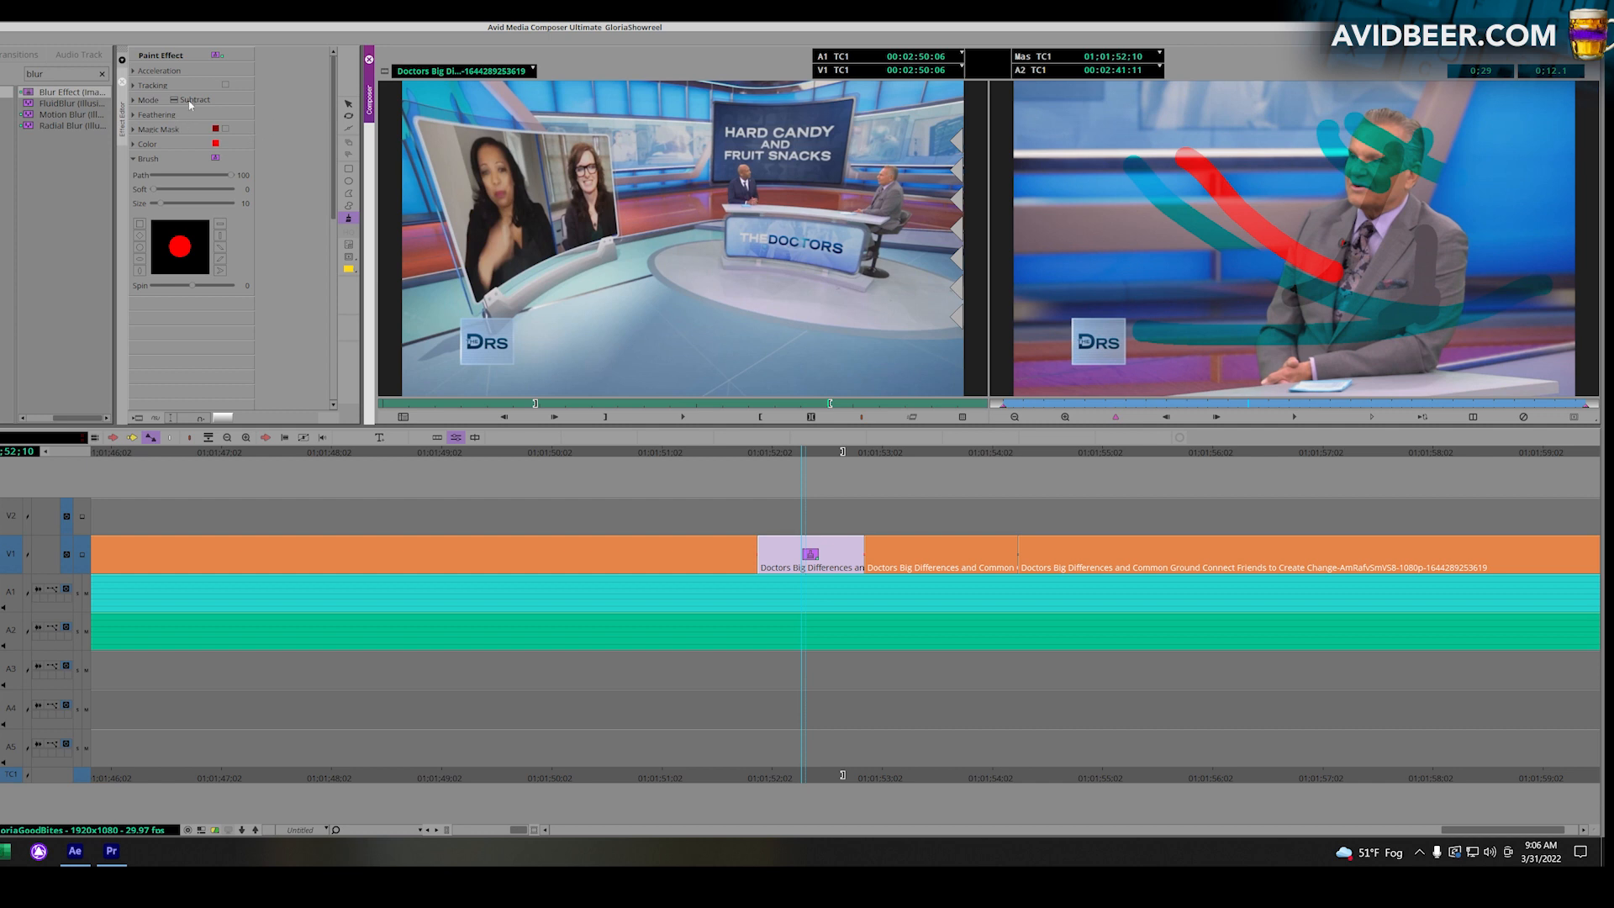
pyautogui.moveTo(1072, 146)
pyautogui.mouseDown()
pyautogui.moveTo(1459, 192)
pyautogui.moveTo(1429, 278)
pyautogui.moveTo(1089, 261)
pyautogui.mouseUp()
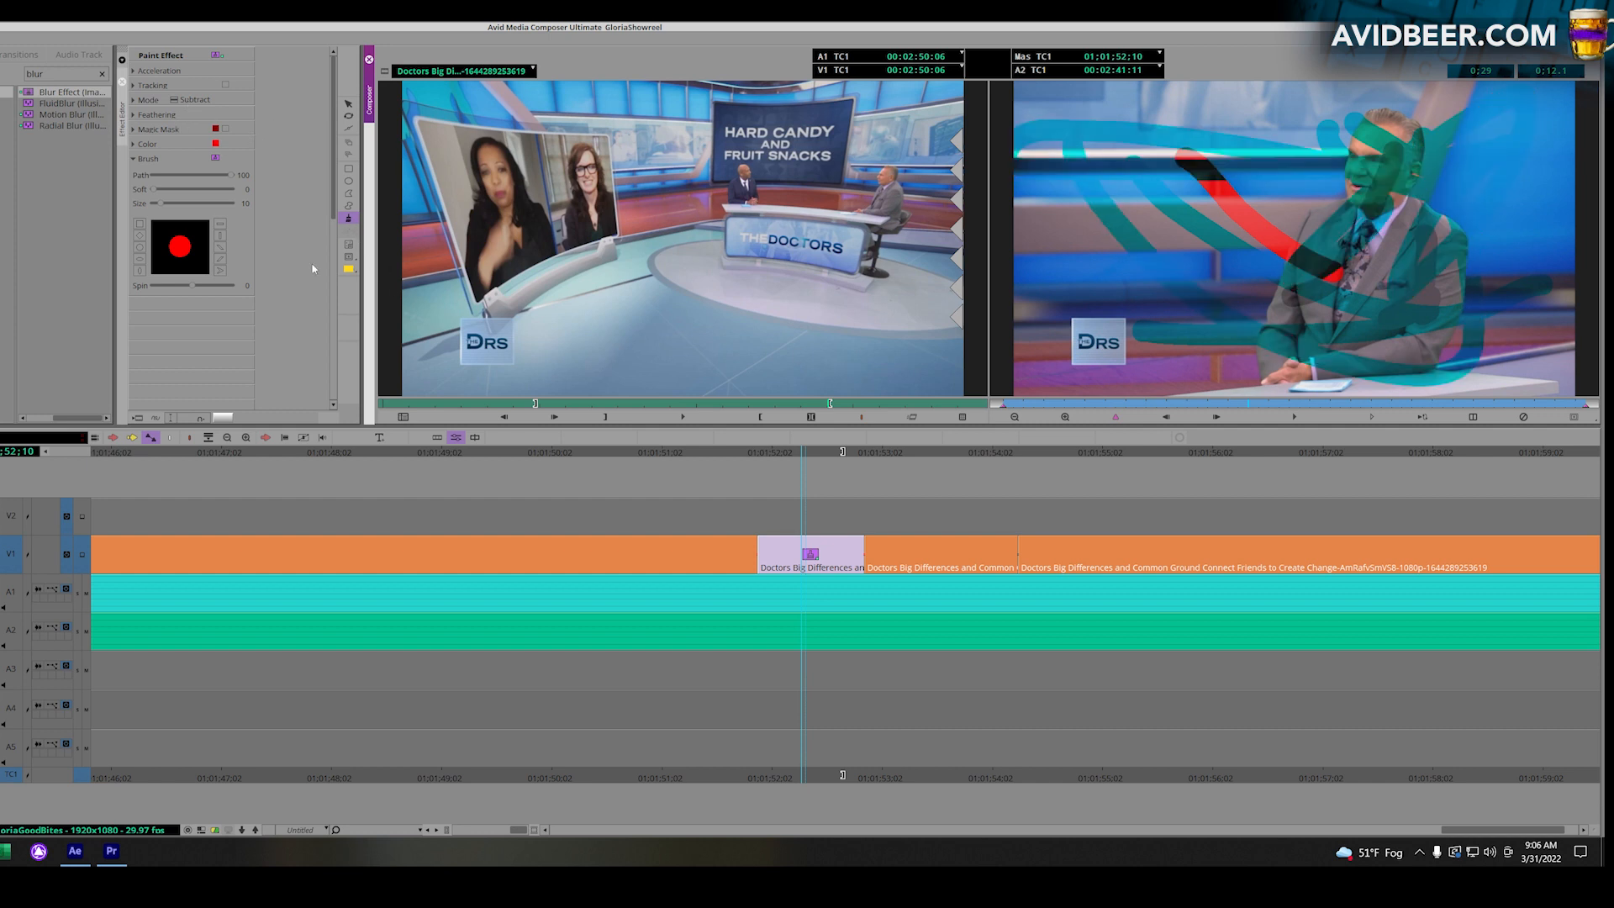
# Set the paint mode to Outline and scribble strokes around the man's head and across the frame.
pyautogui.click(189, 99)
pyautogui.click(210, 504)
pyautogui.moveTo(1321, 114)
pyautogui.mouseDown()
pyautogui.moveTo(1376, 155)
pyautogui.moveTo(1431, 112)
pyautogui.moveTo(1410, 198)
pyautogui.moveTo(1451, 231)
pyautogui.mouseUp()
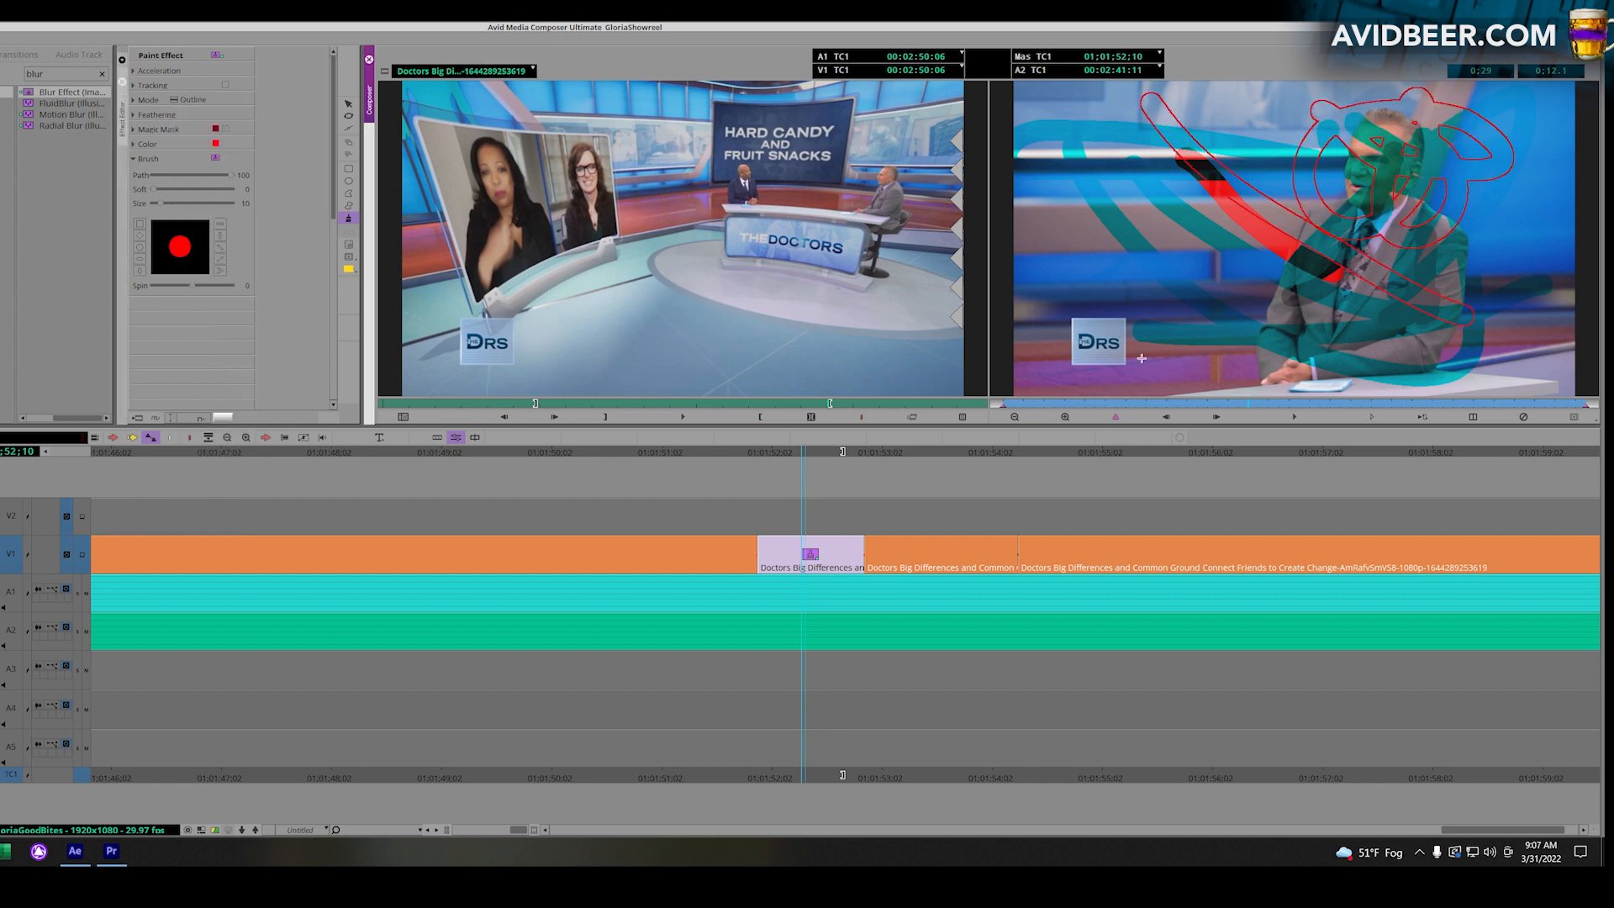
# Select and delete the painted Outline, Subtract and red Colorize strokes one by one.
pyautogui.click(348, 103)
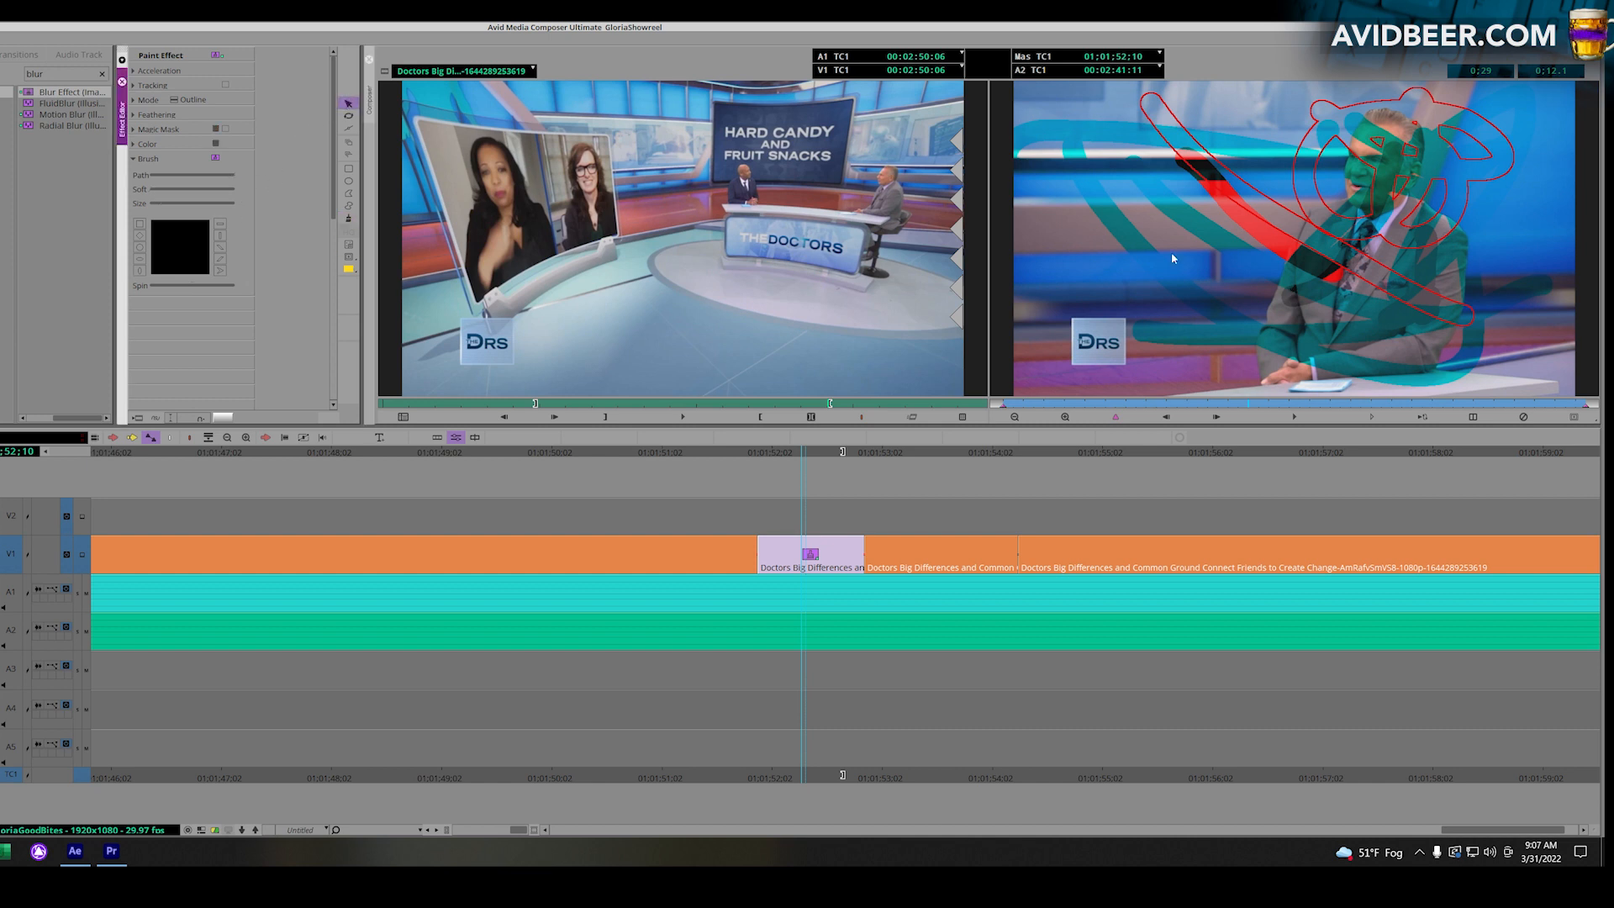
pyautogui.click(1185, 291)
pyautogui.press('Delete')
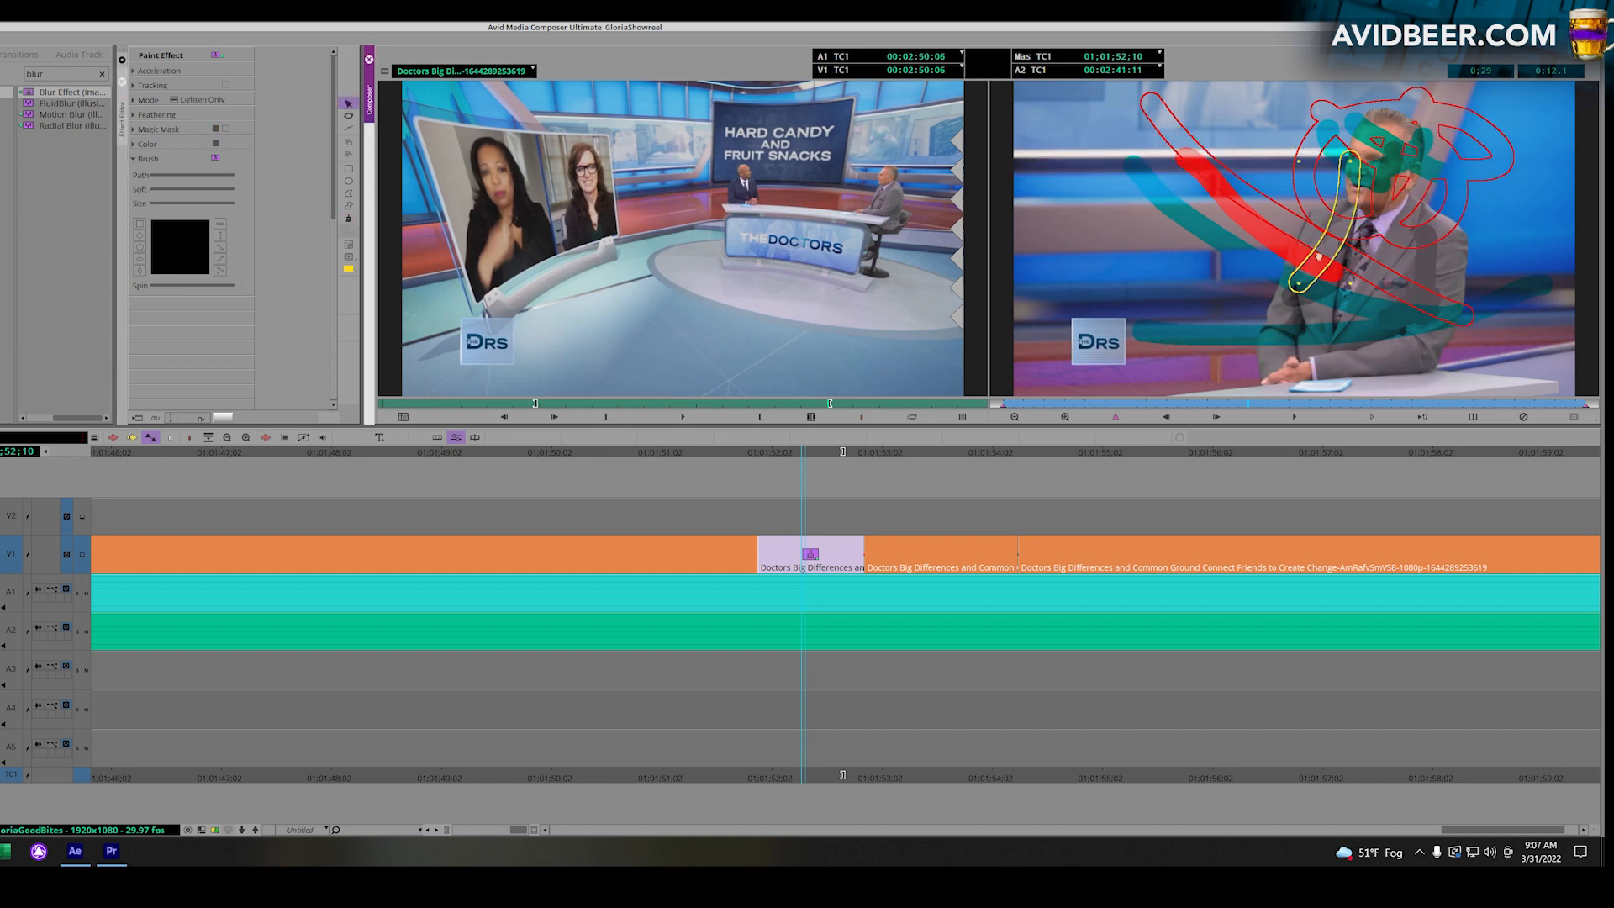
pyautogui.click(1342, 246)
pyautogui.press('Delete')
pyautogui.click(1340, 240)
pyautogui.press('Delete')
pyautogui.click(1299, 300)
pyautogui.press('Delete')
pyautogui.click(1295, 343)
pyautogui.press('Delete')
pyautogui.click(1354, 160)
pyautogui.press('Delete')
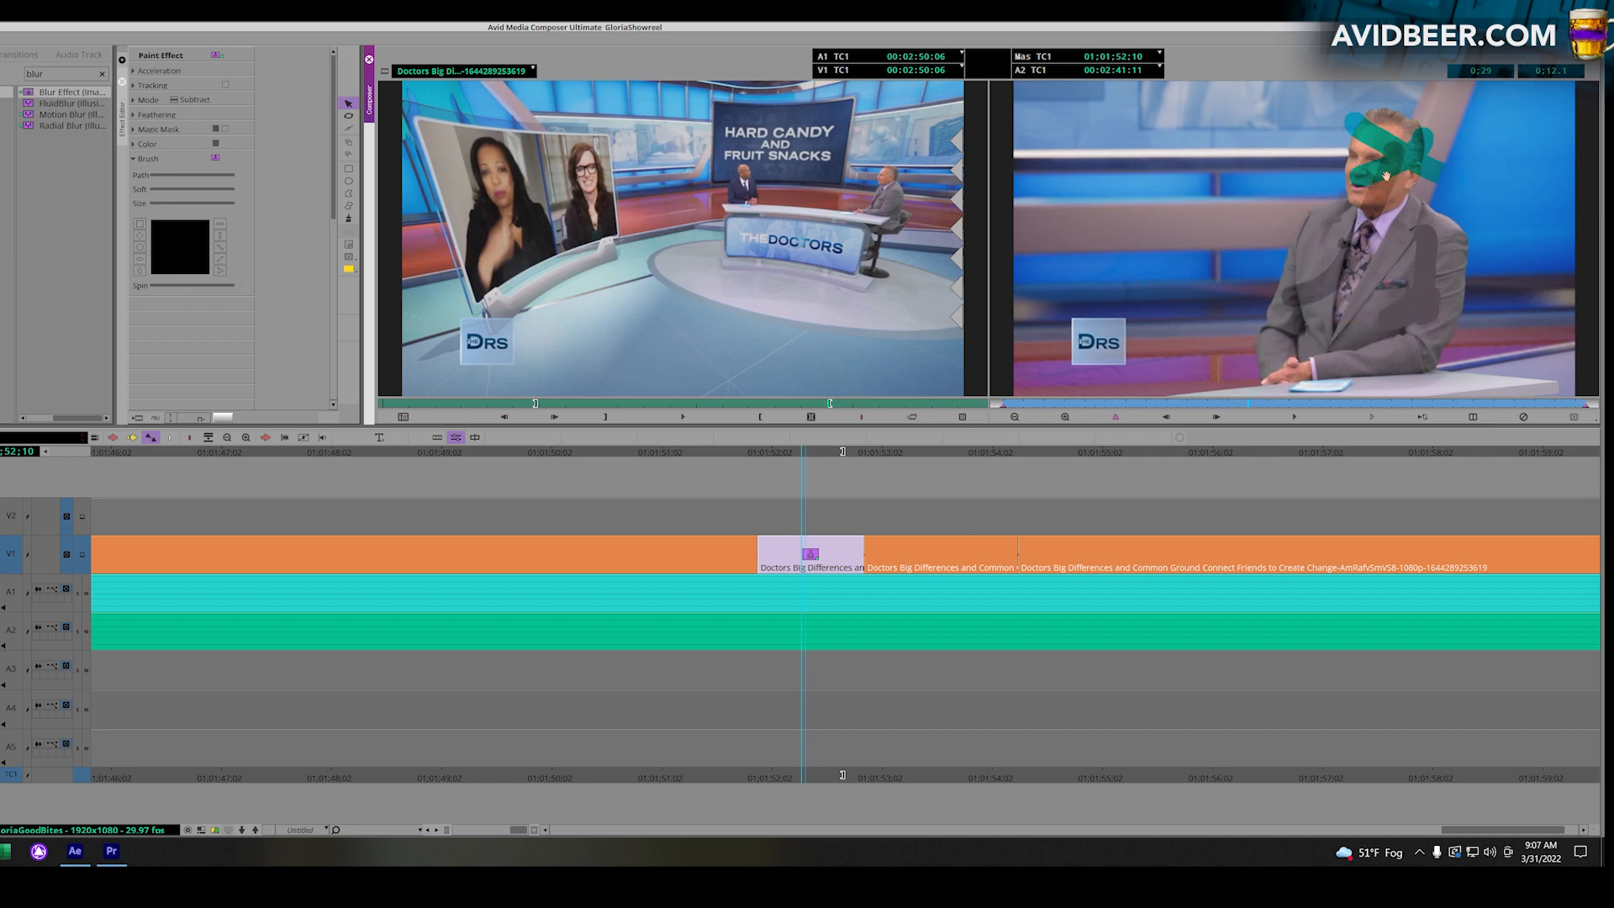
pyautogui.click(1404, 147)
pyautogui.press('Delete')
pyautogui.click(1387, 164)
pyautogui.press('Delete')
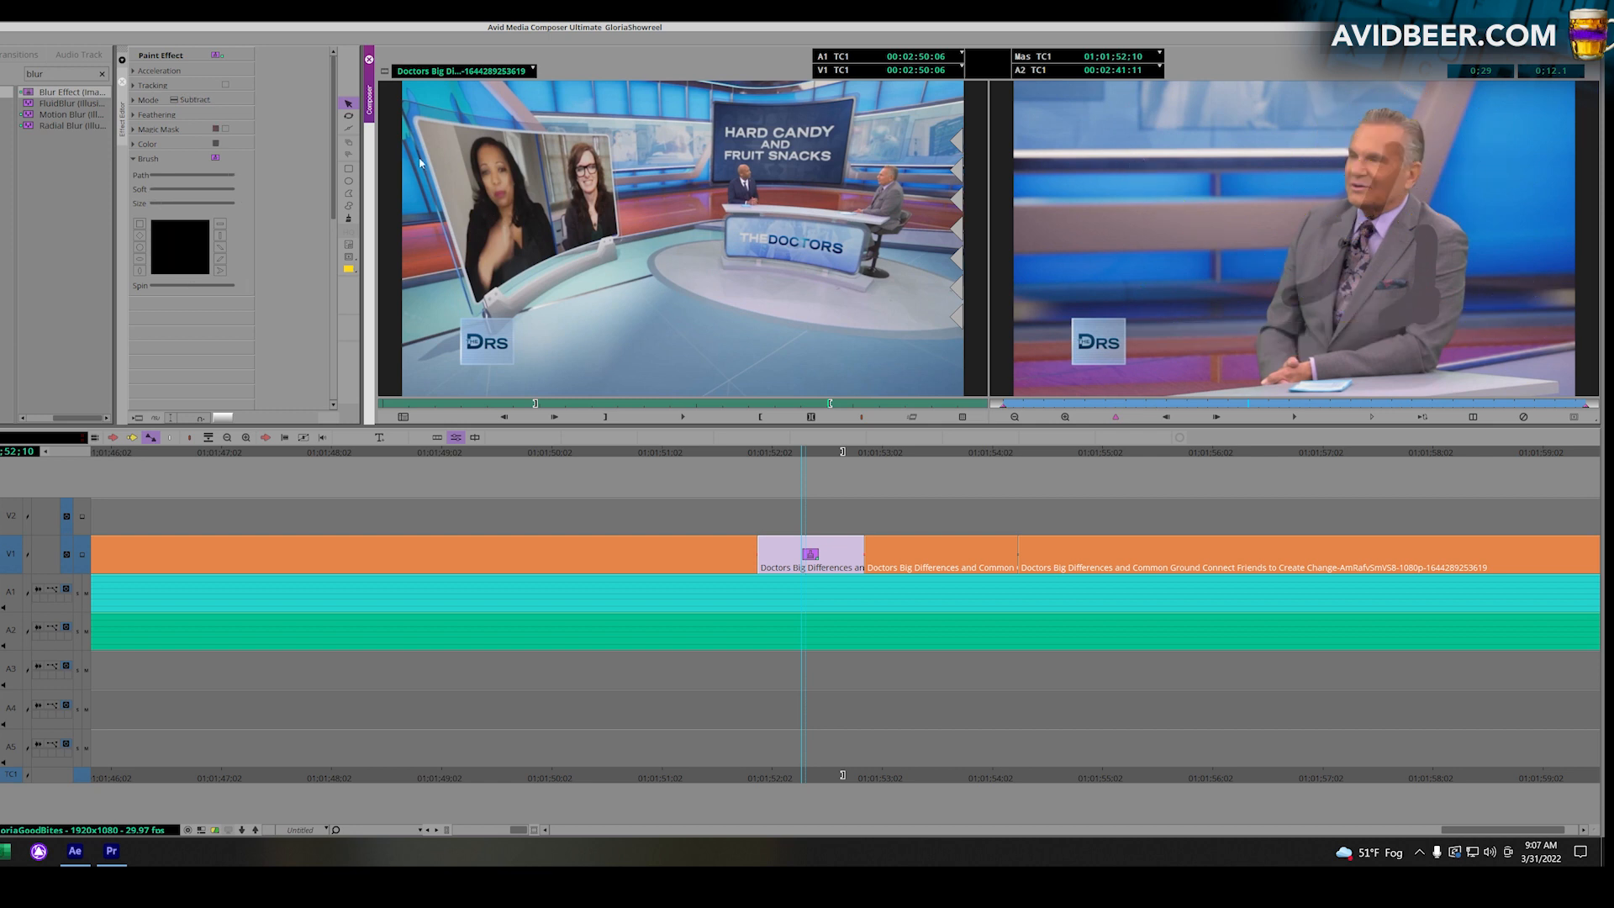
# Set the paint mode to Blur and draw an oval positioned over the man's face.
pyautogui.click(182, 100)
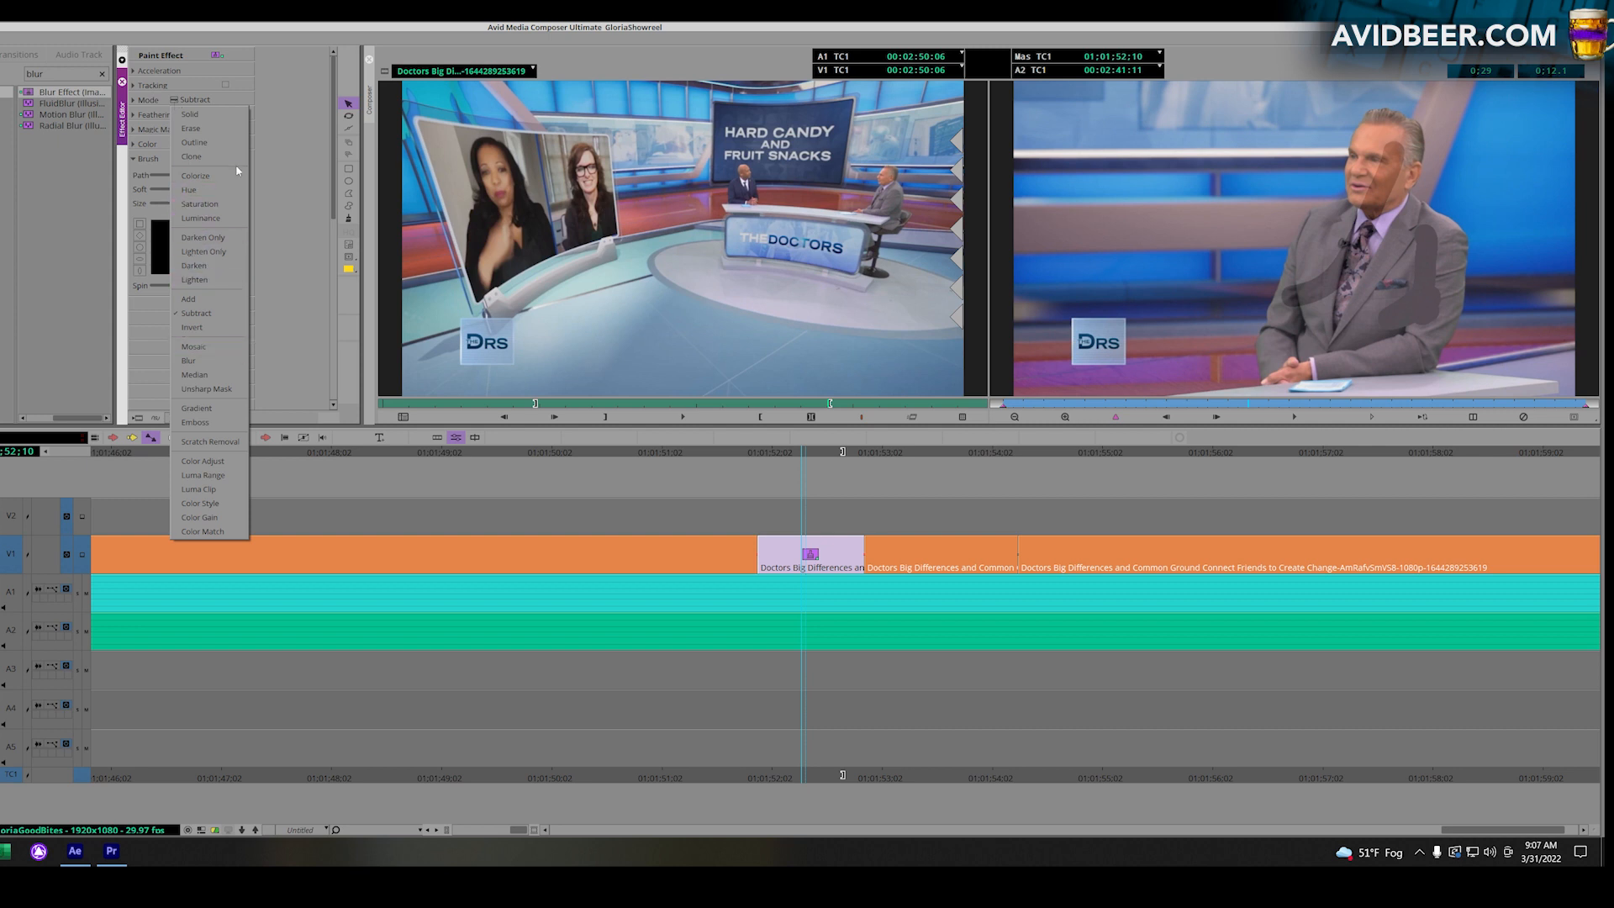
pyautogui.click(188, 361)
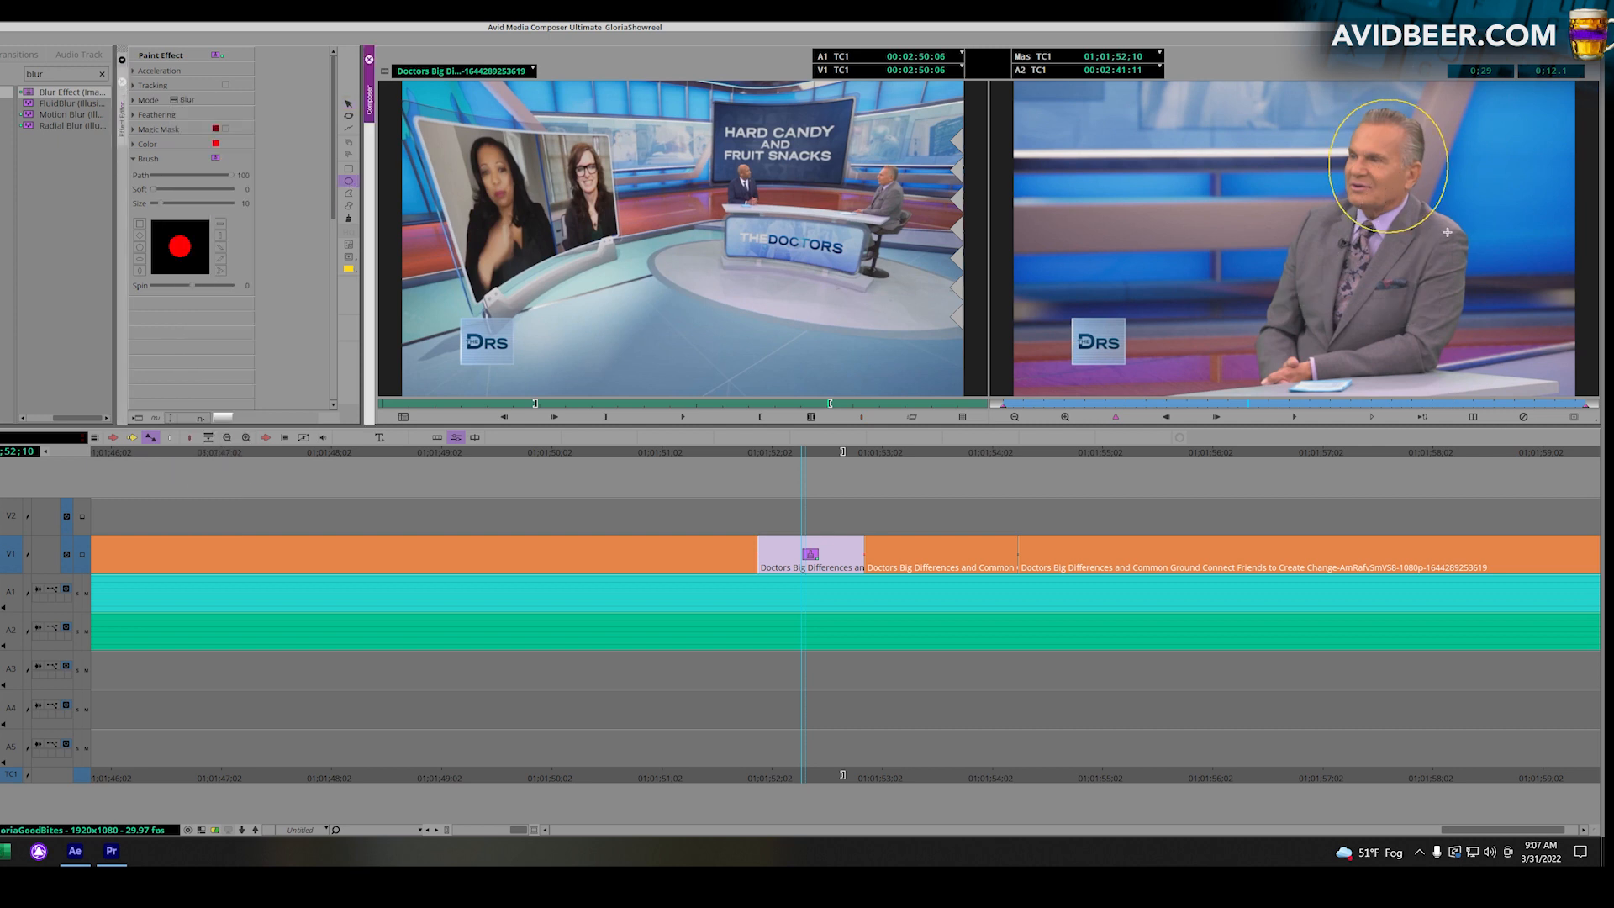
pyautogui.moveTo(1329, 100); pyautogui.dragTo(1449, 233)
pyautogui.moveTo(1371, 168); pyautogui.dragTo(1375, 168)
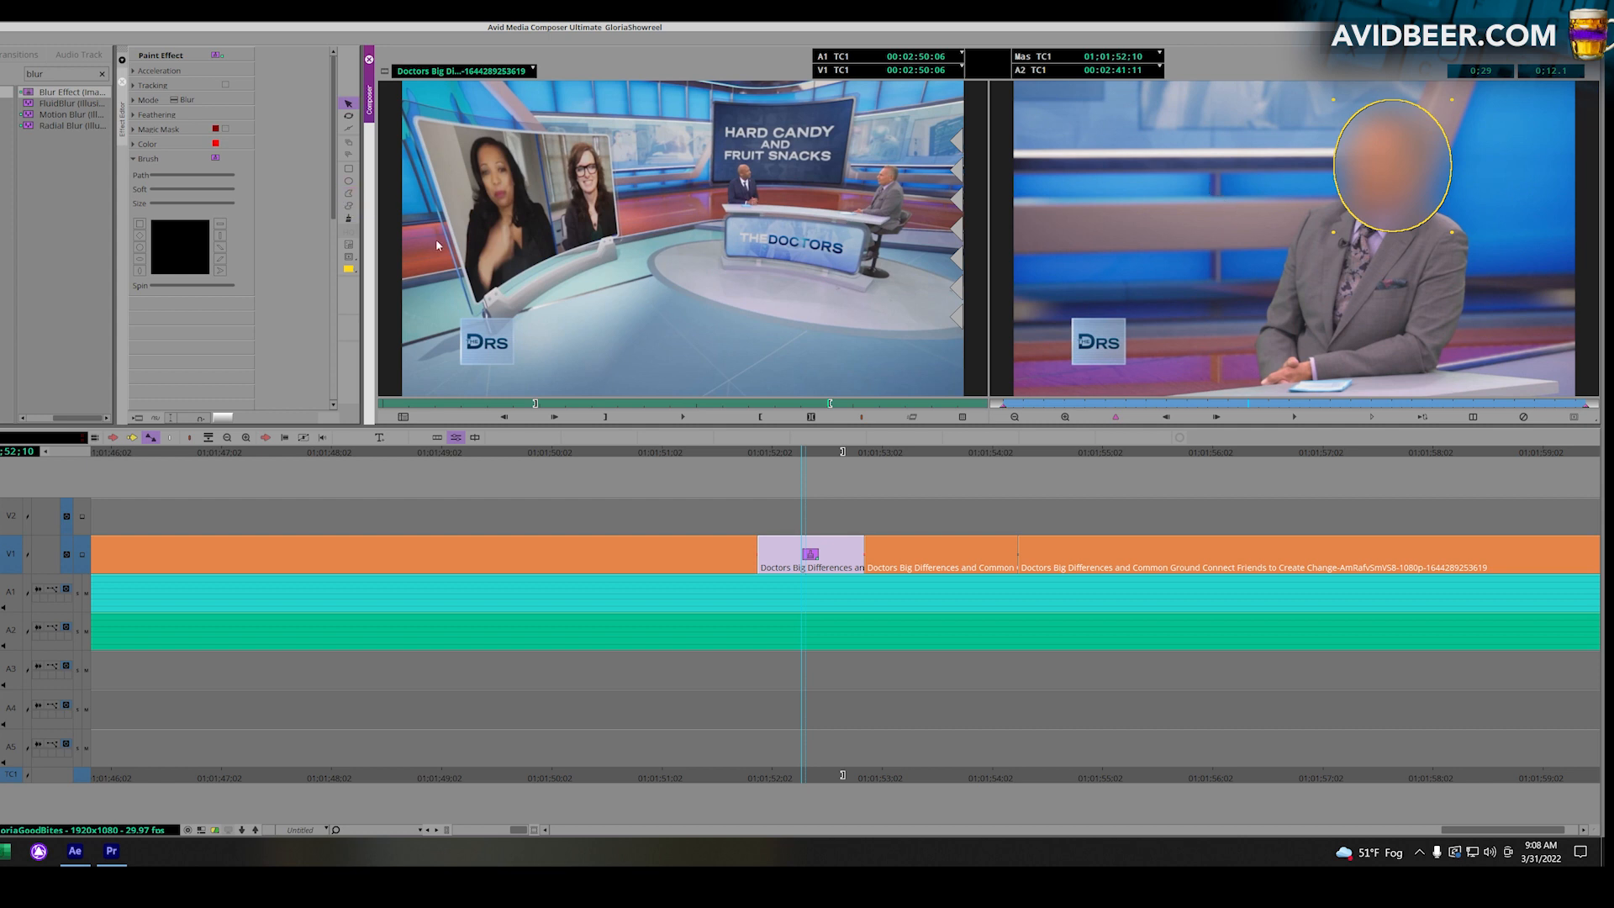
# Draw a closed Blur polygon around the man's hands on the desk.
pyautogui.click(349, 194)
pyautogui.click(1271, 375)
pyautogui.click(1294, 359)
pyautogui.click(1312, 361)
pyautogui.click(1312, 376)
pyautogui.click(1285, 389)
pyautogui.click(1265, 388)
pyautogui.click(1266, 383)
pyautogui.click(1271, 375)
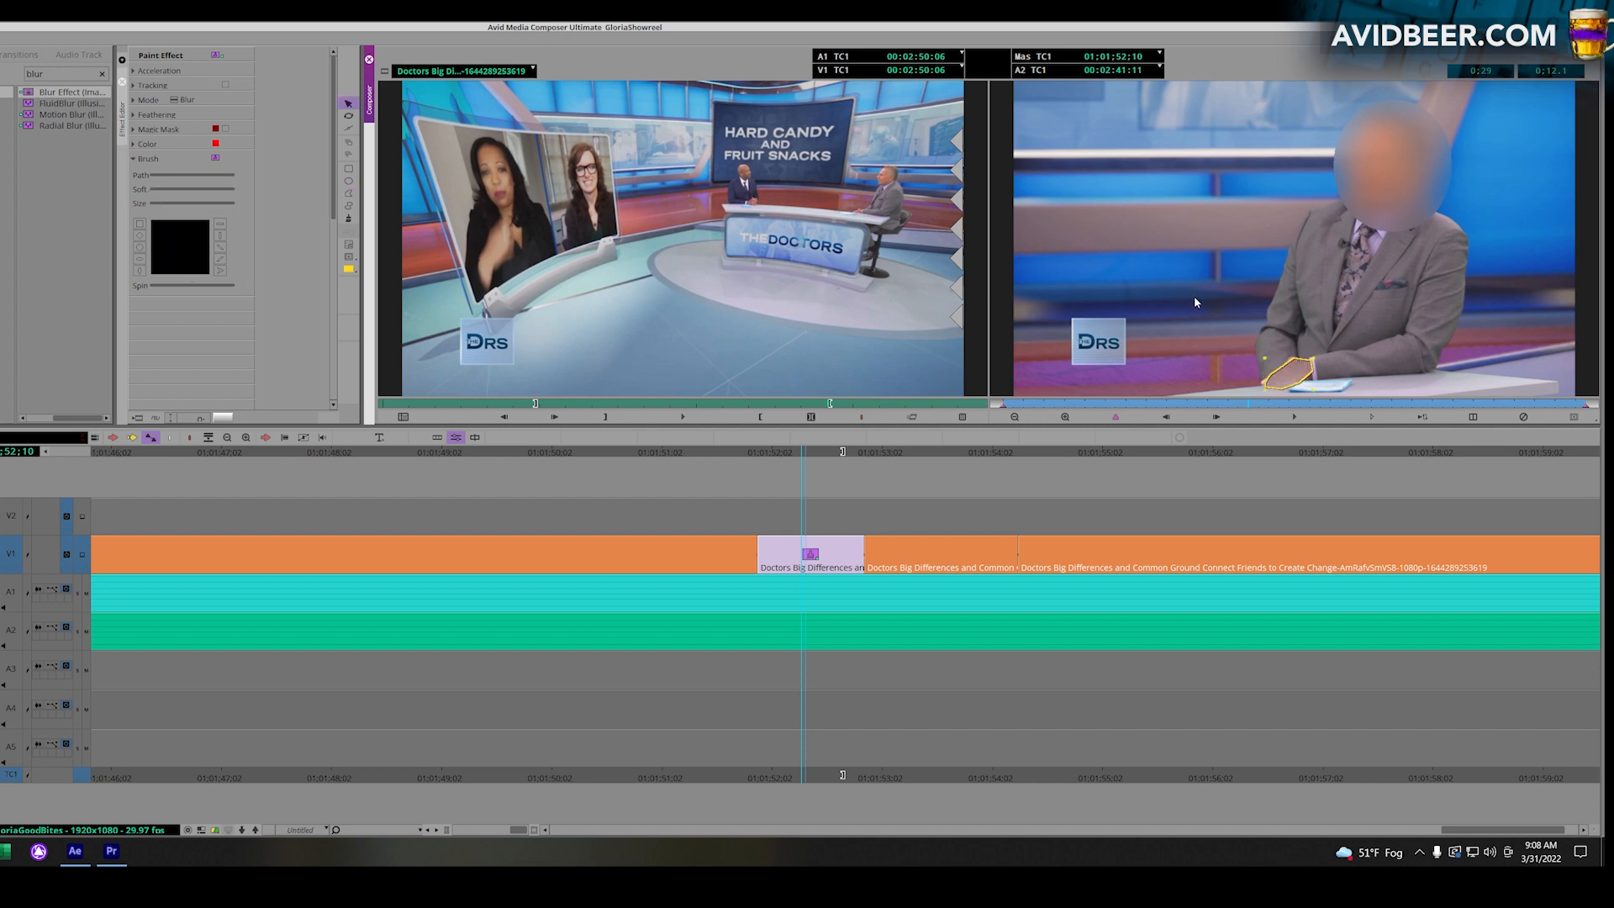
pyautogui.hotkey('ctrl', 'z')
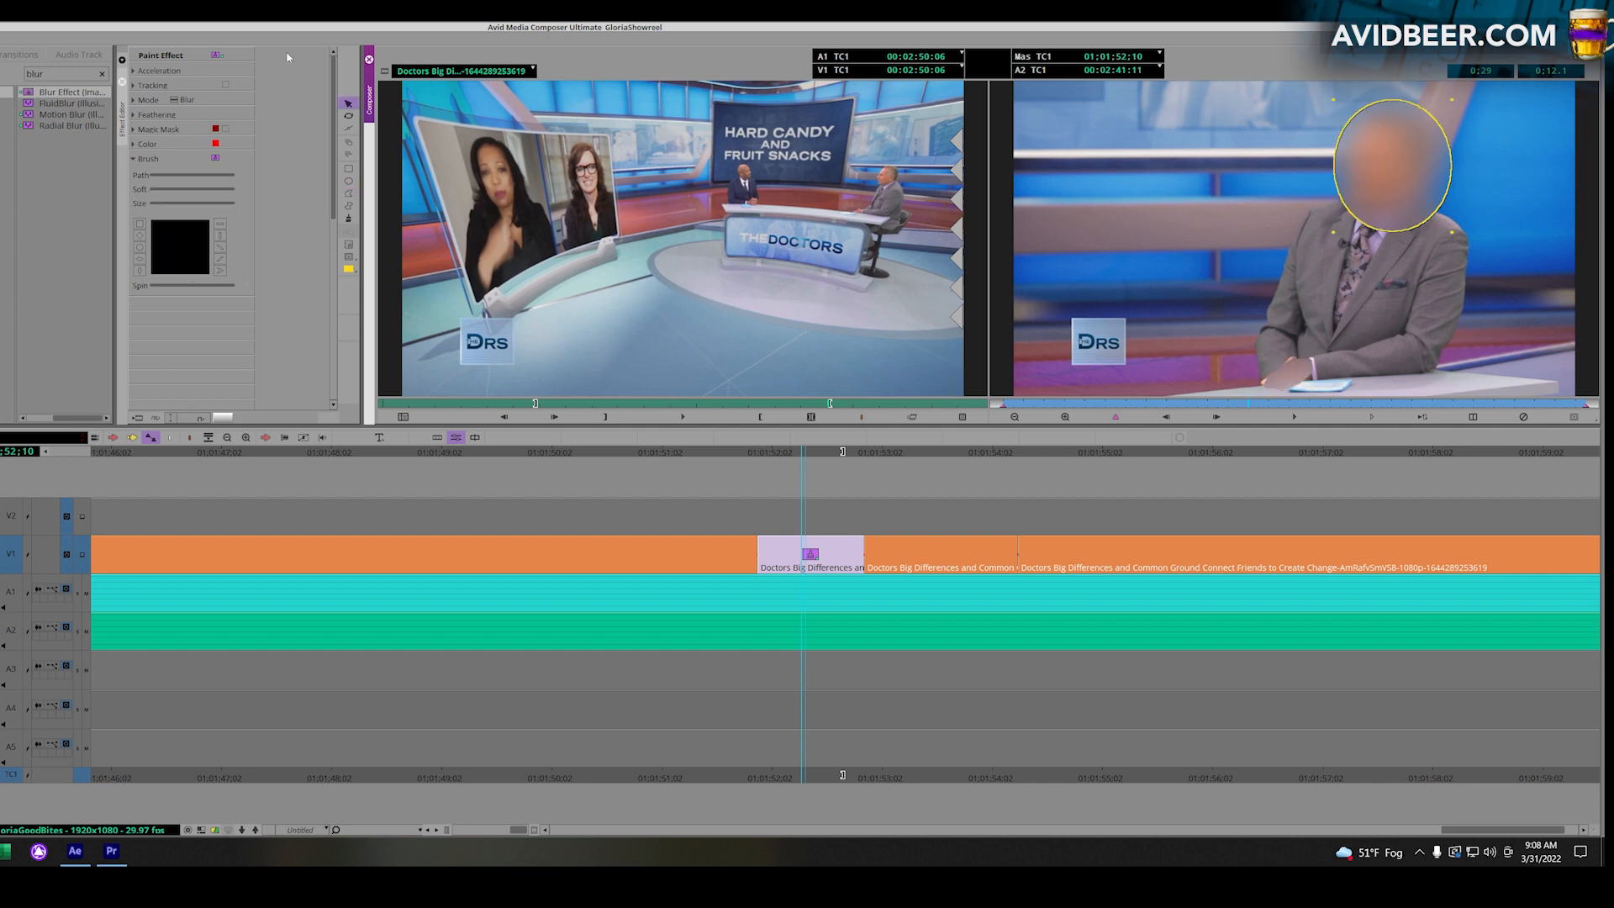
# Feather the face oval's edges and reduce its blur to 4 horizontal and 6 vertical.
pyautogui.click(134, 116)
pyautogui.moveTo(155, 147); pyautogui.dragTo(164, 147)
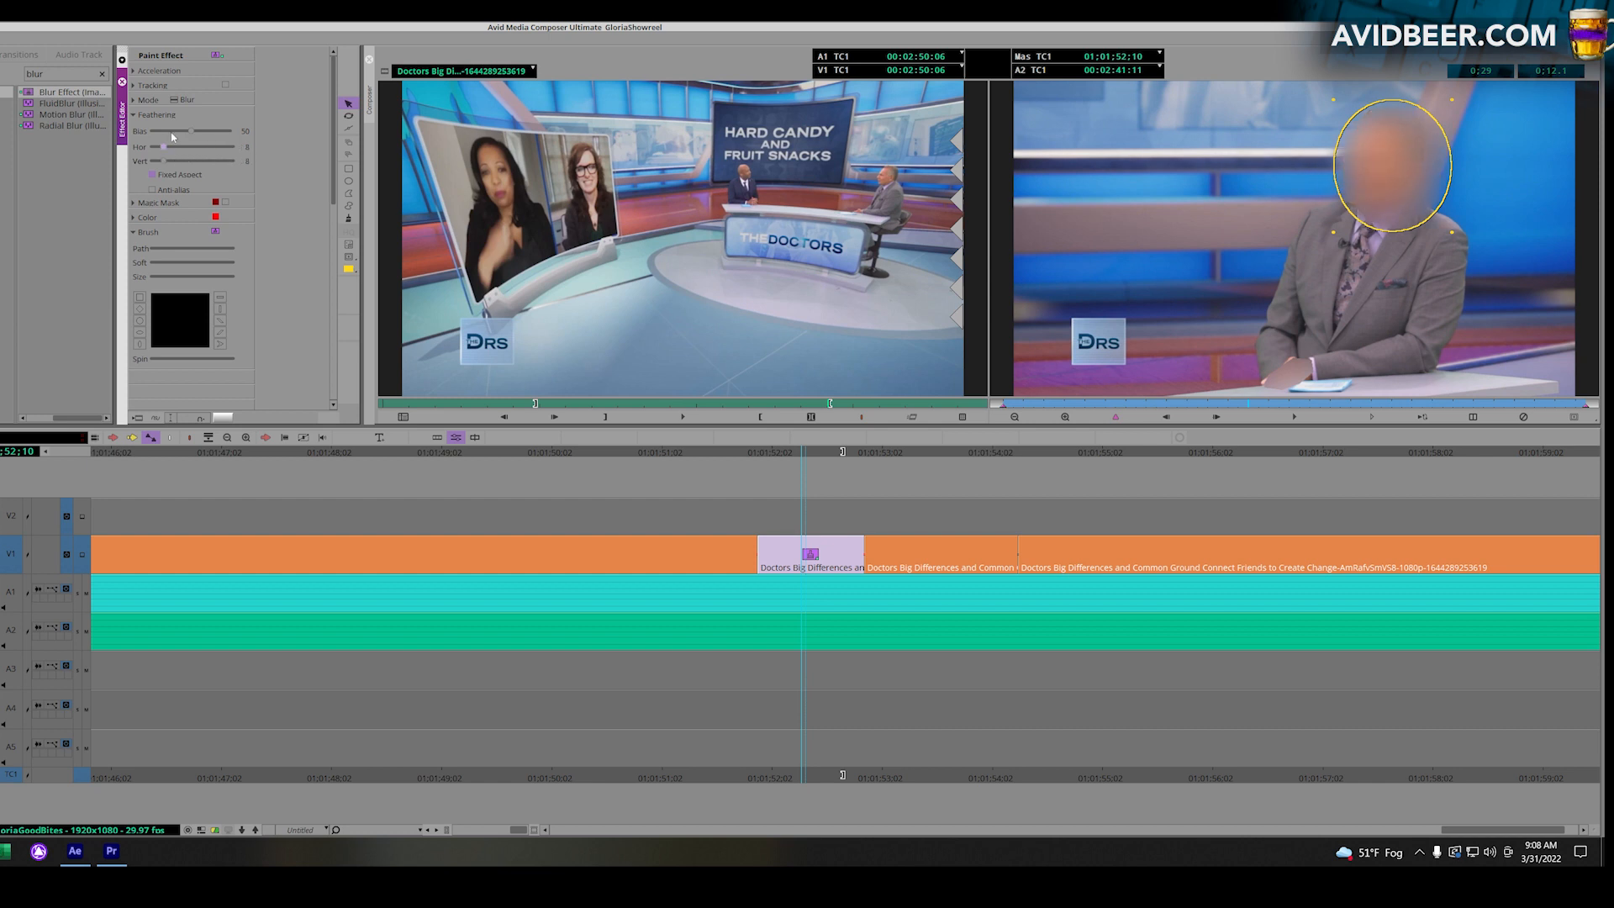
pyautogui.click(133, 100)
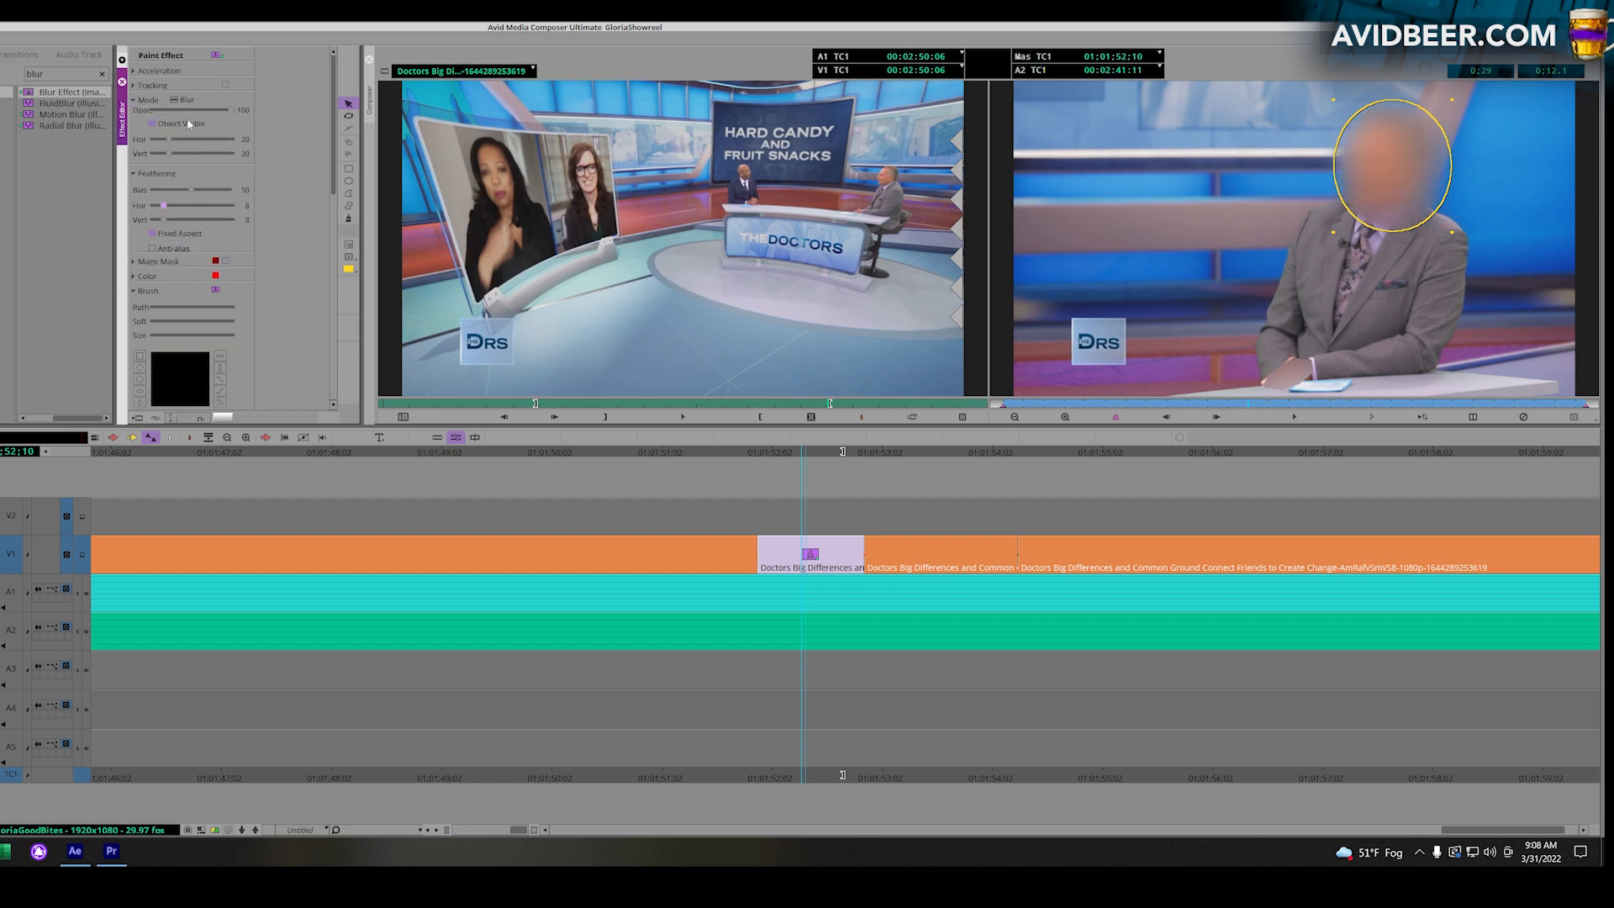
pyautogui.moveTo(218, 138); pyautogui.dragTo(153, 139)
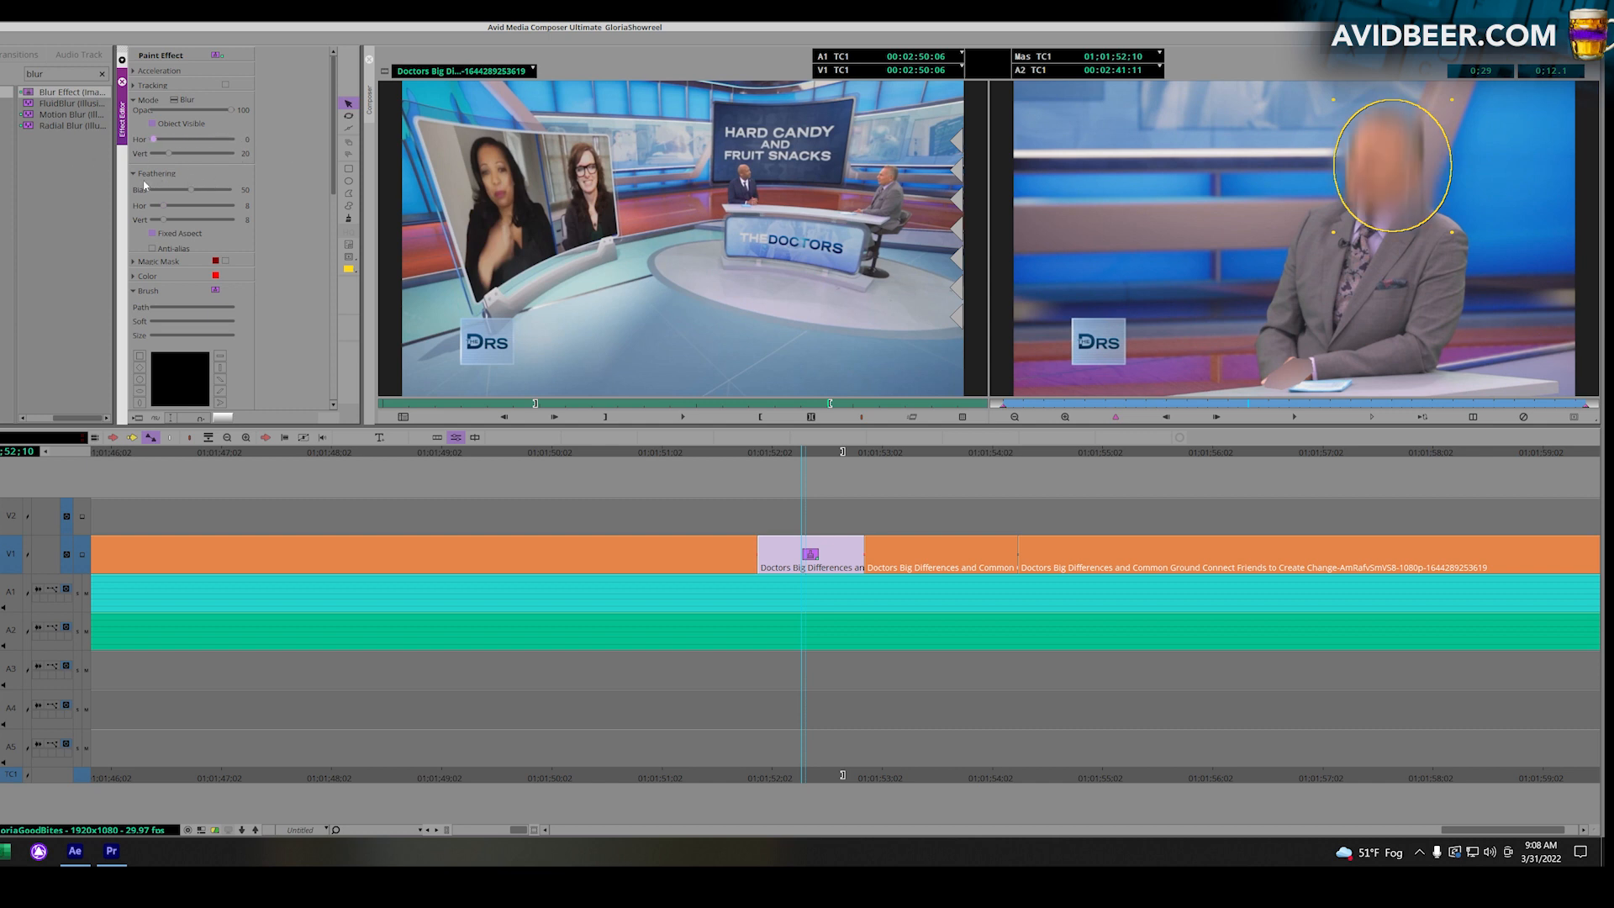
pyautogui.moveTo(169, 153)
pyautogui.mouseDown()
pyautogui.moveTo(100, 172)
pyautogui.moveTo(229, 143)
pyautogui.moveTo(115, 149)
pyautogui.moveTo(166, 153)
pyautogui.mouseUp()
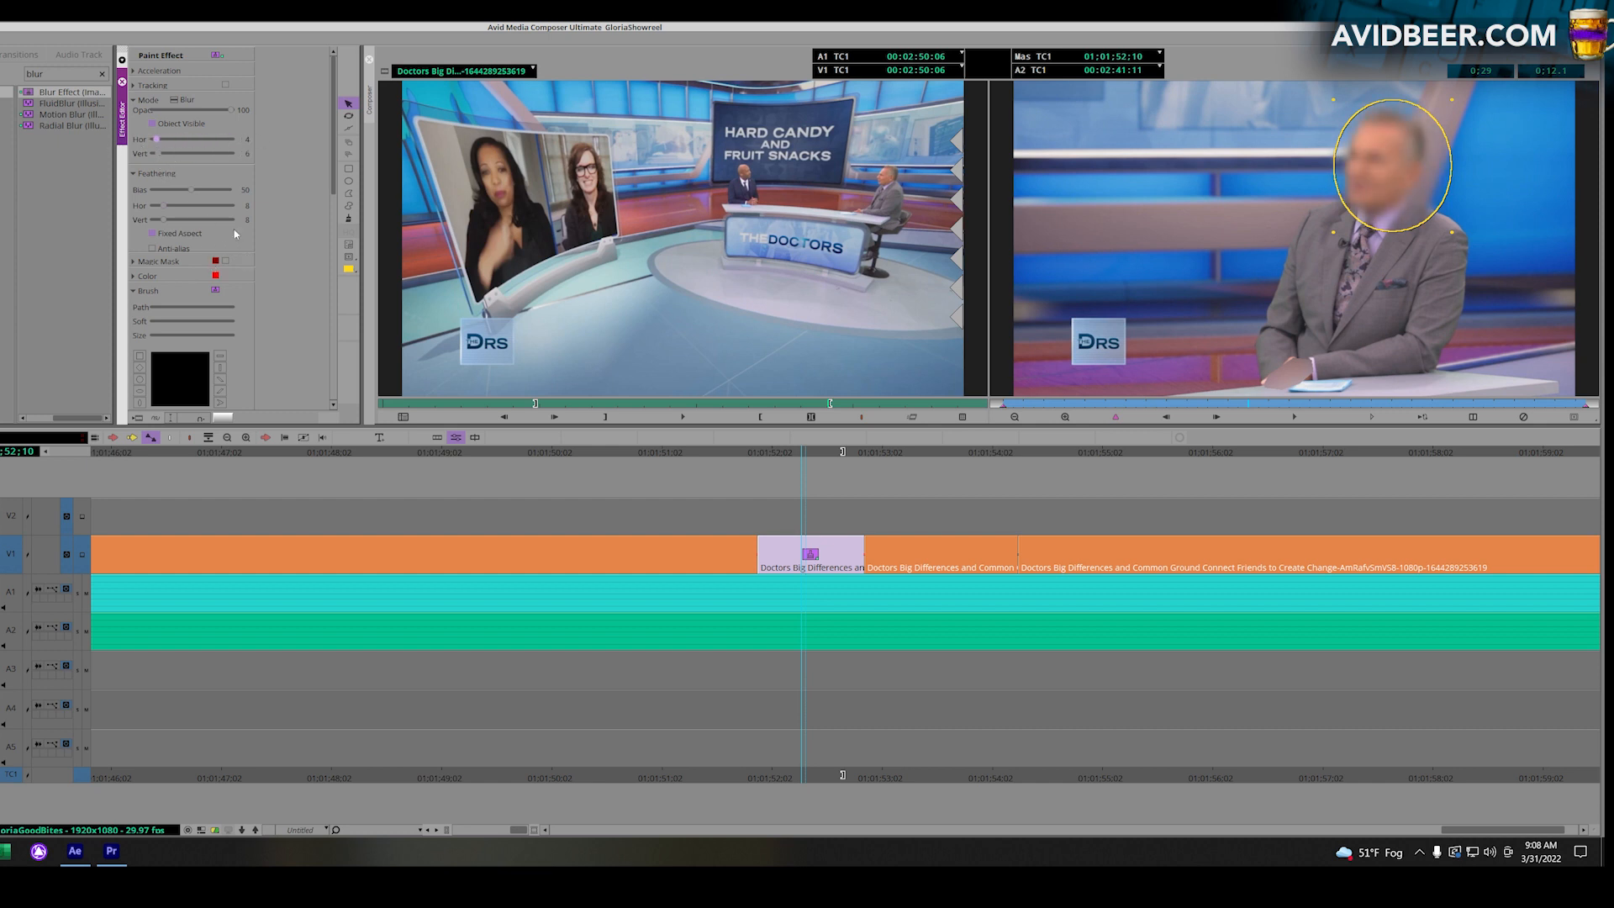
# Shift the blurred face oval slightly sideways and nudge the hand polygon up and outward.
pyautogui.moveTo(1373, 190); pyautogui.dragTo(1356, 189)
pyautogui.click(1279, 370)
pyautogui.moveTo(1263, 364); pyautogui.dragTo(1257, 358)
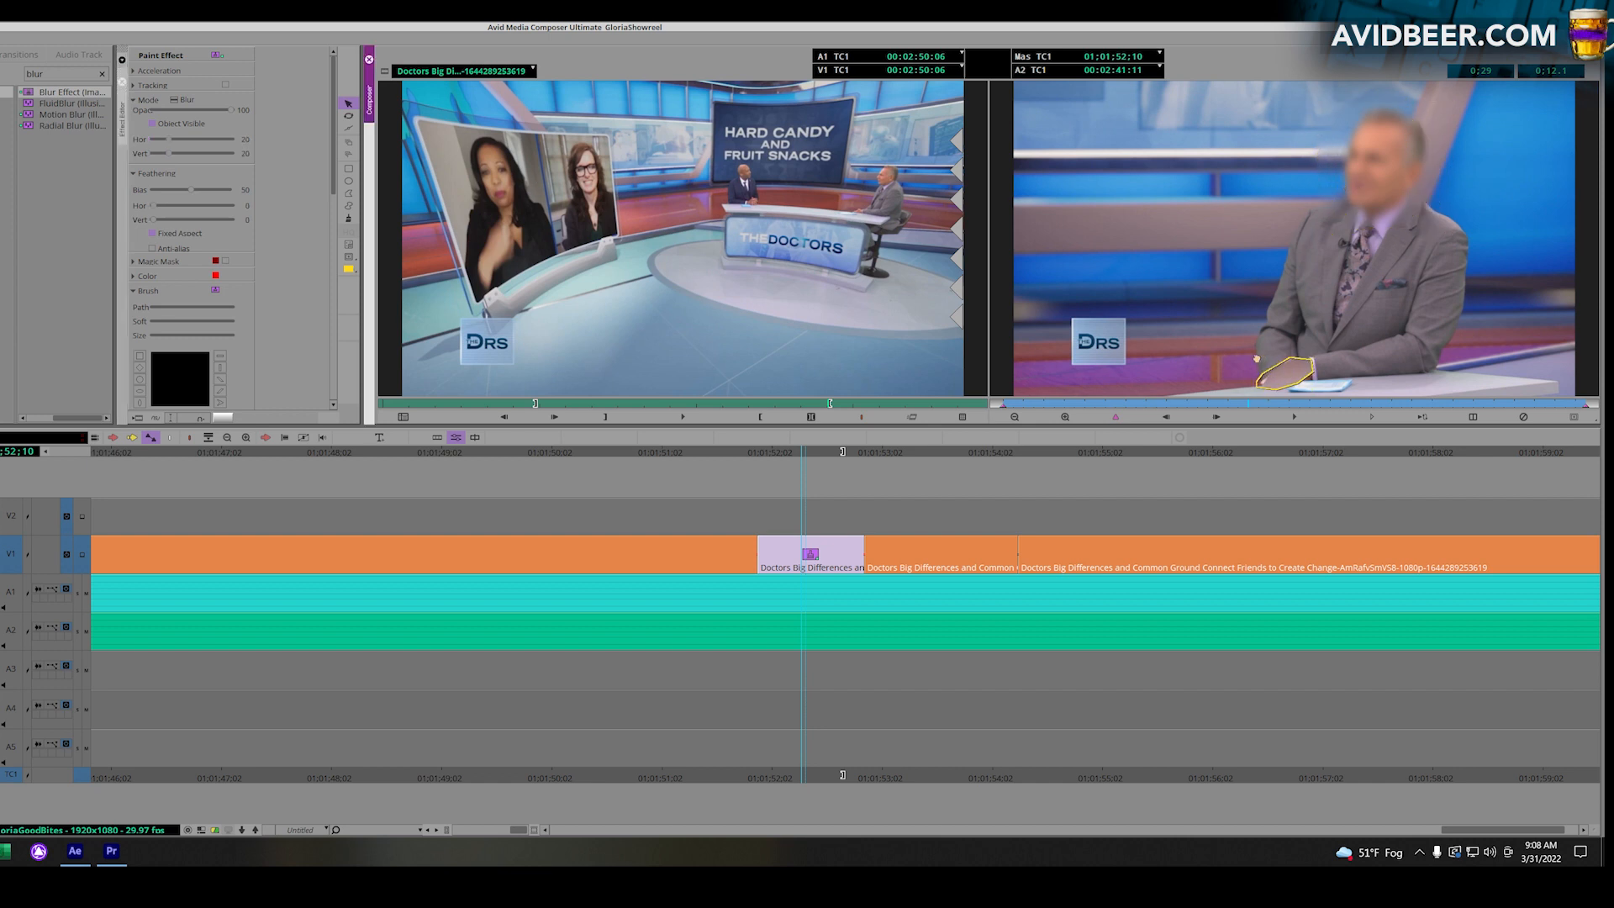
# Reshape the hand polygon by moving its upper points to cover the lower sleeve and wrist.
pyautogui.click(351, 129)
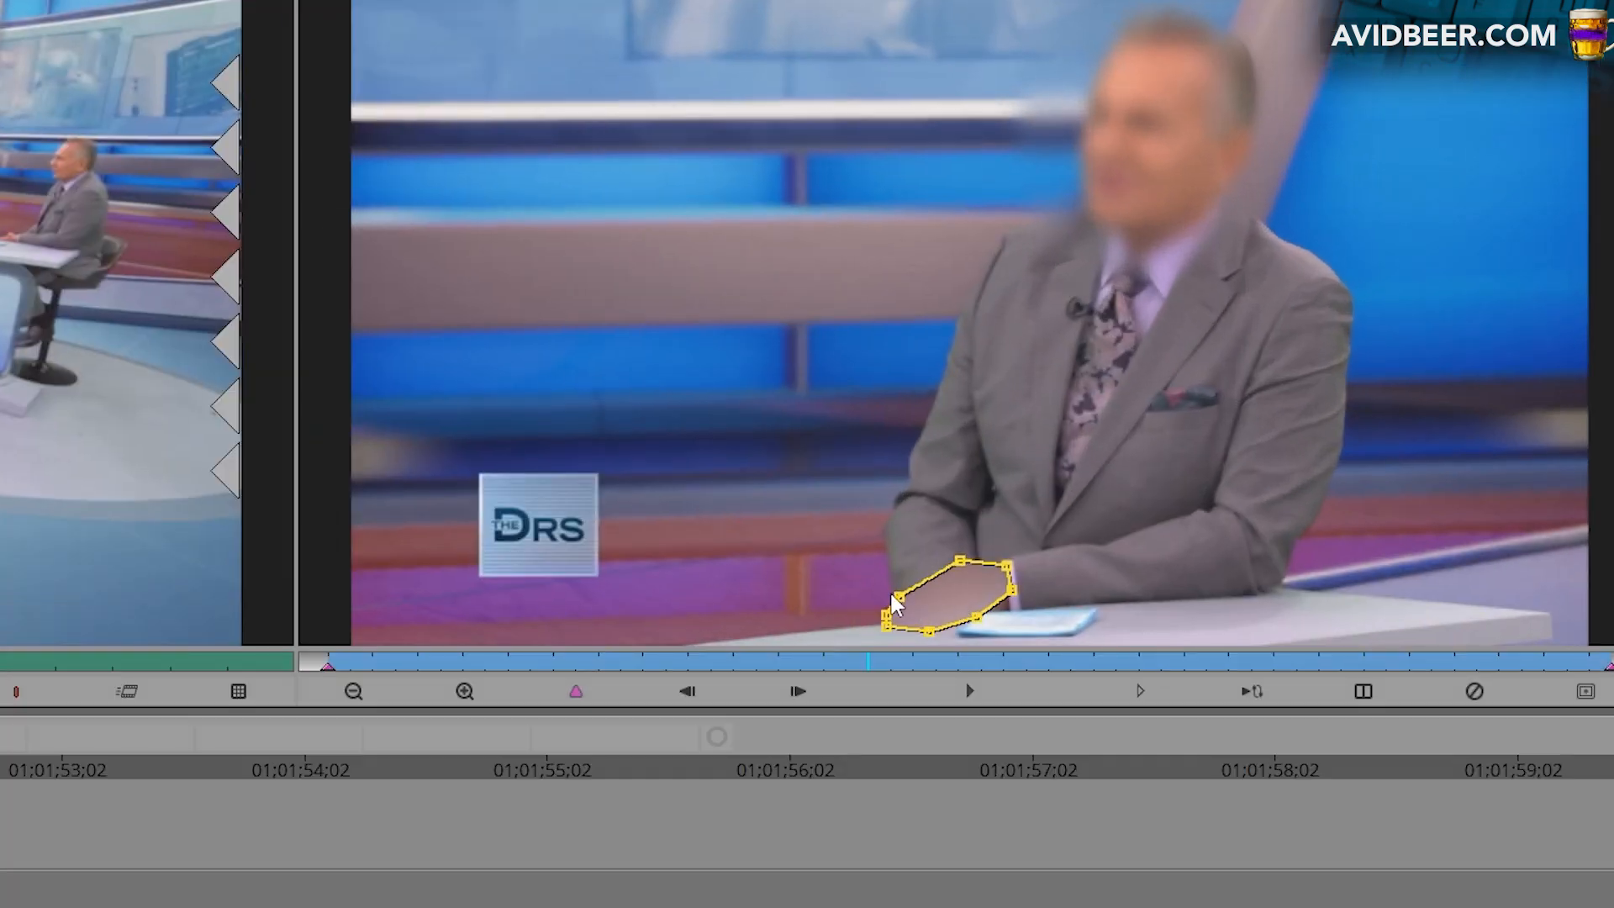
pyautogui.moveTo(898, 597); pyautogui.dragTo(889, 520)
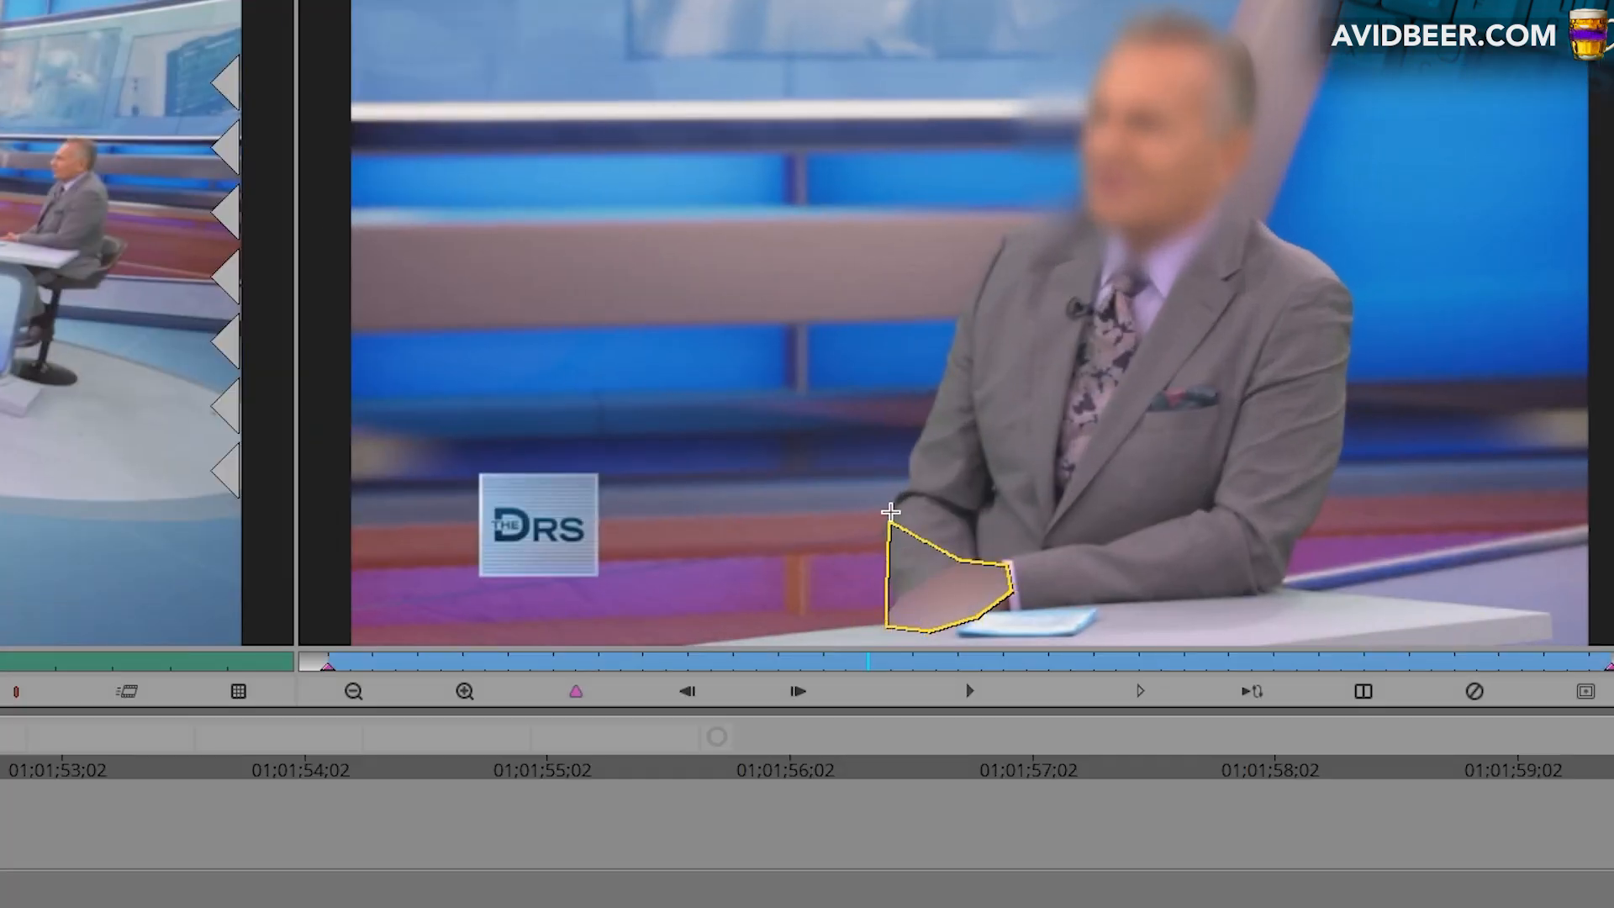
pyautogui.moveTo(964, 556)
pyautogui.mouseDown()
pyautogui.moveTo(956, 520)
pyautogui.moveTo(1029, 599)
pyautogui.mouseUp()
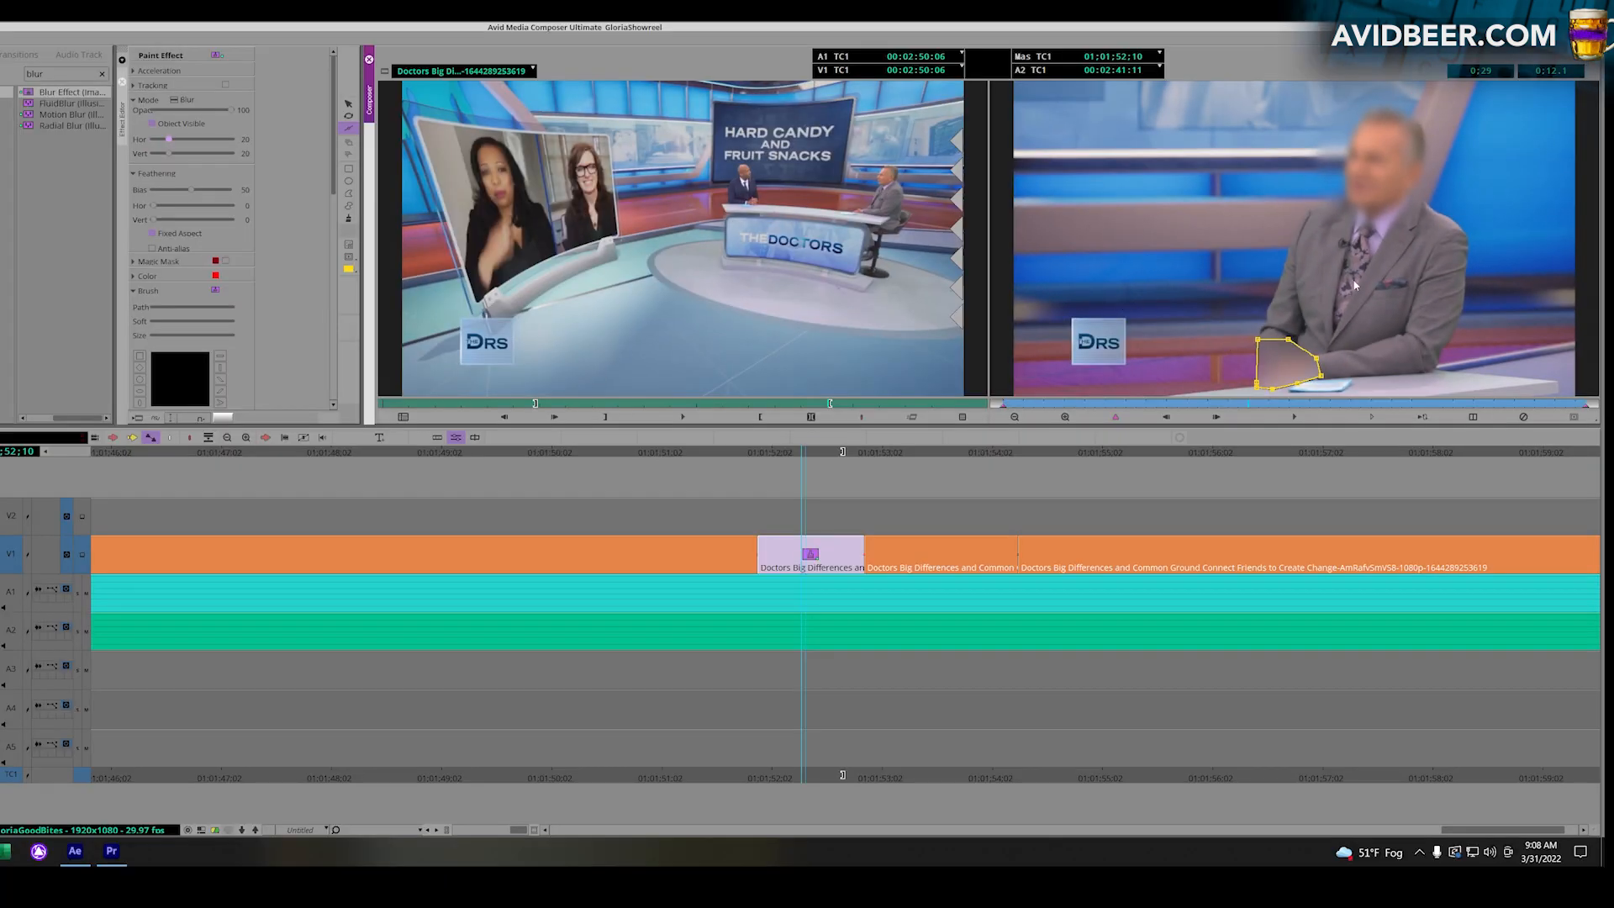
# Change the hand polygon's paint mode to Mosaic and remove the blurred oval from the face.
pyautogui.click(183, 101)
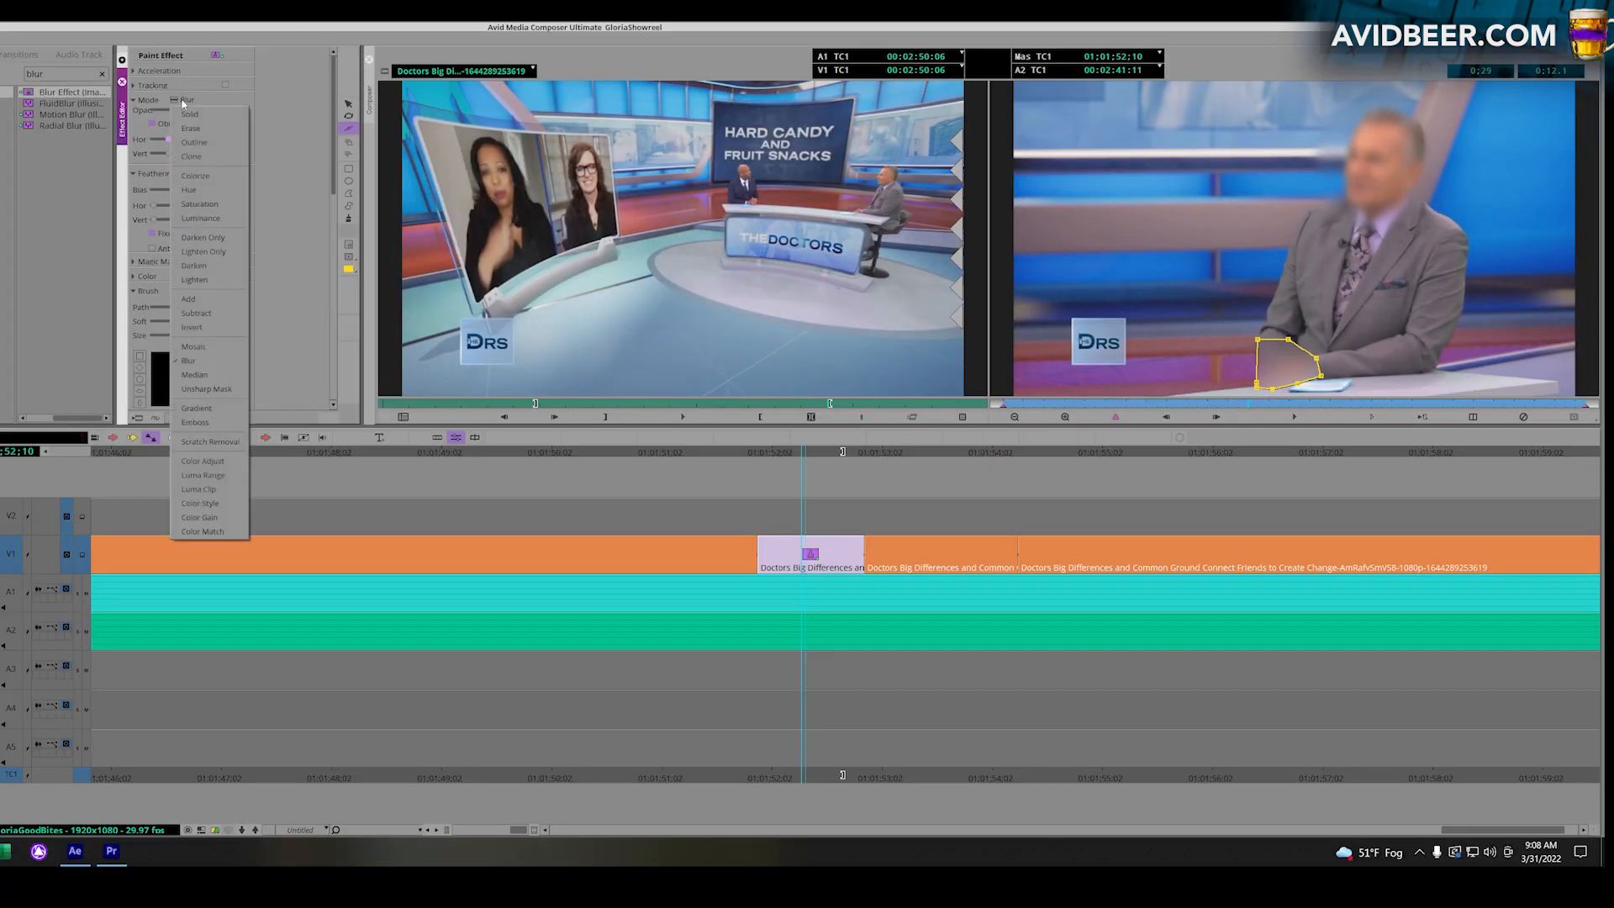
pyautogui.click(206, 362)
pyautogui.click(1442, 239)
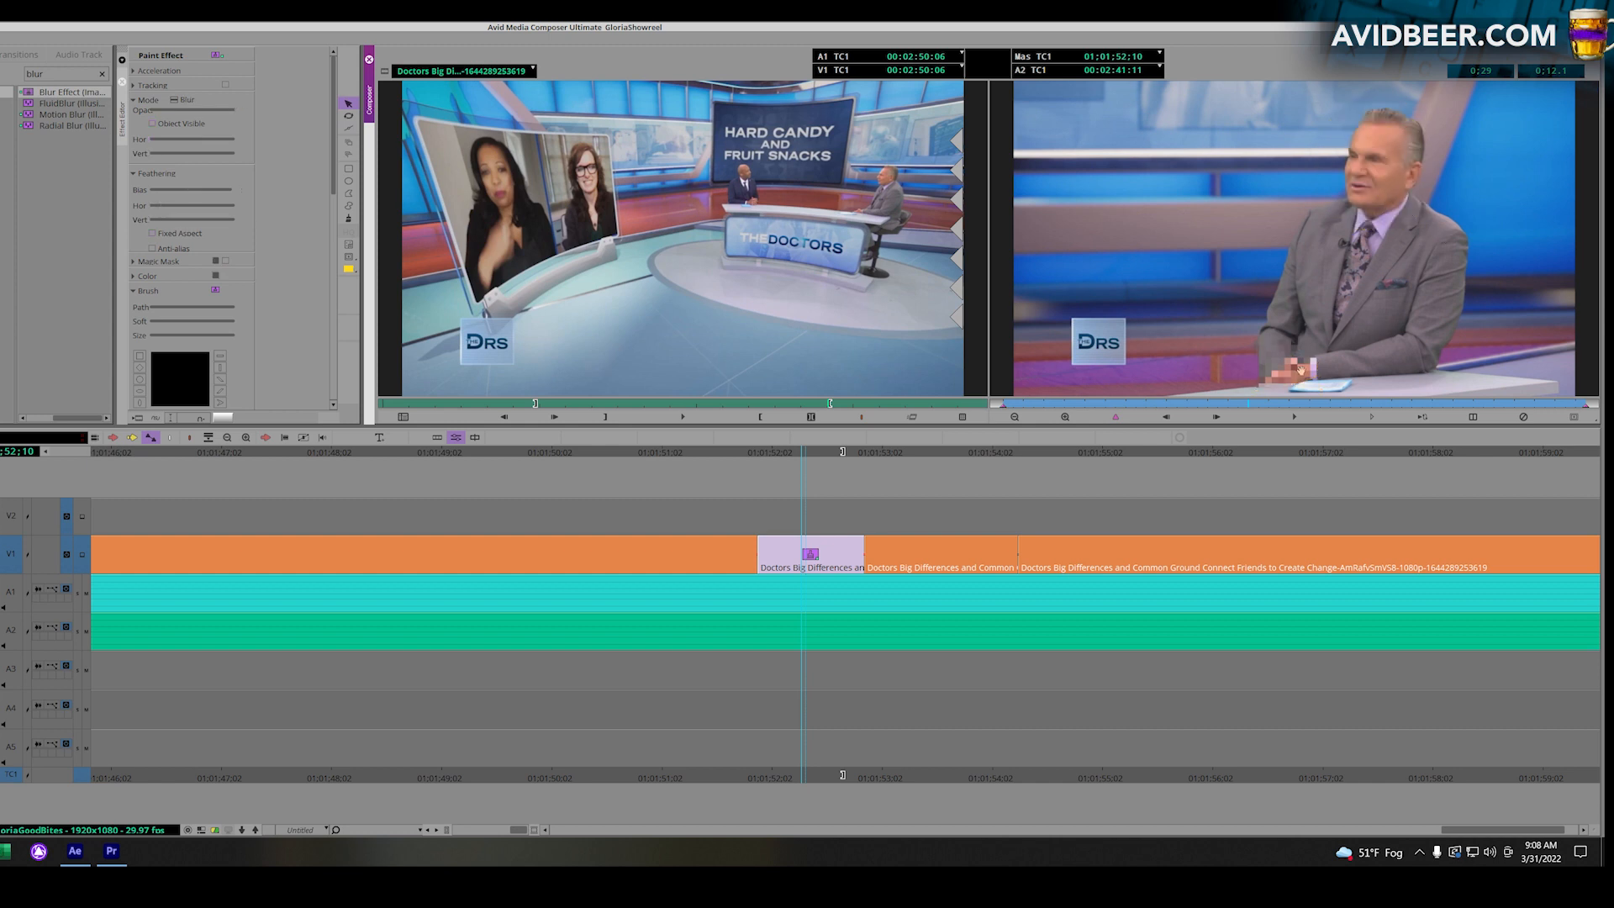
# Draw a Mosaic rectangle over the man's head and shoulders and reposition it around his head.
pyautogui.click(1308, 102)
pyautogui.click(349, 168)
pyautogui.moveTo(1305, 105); pyautogui.dragTo(1448, 261)
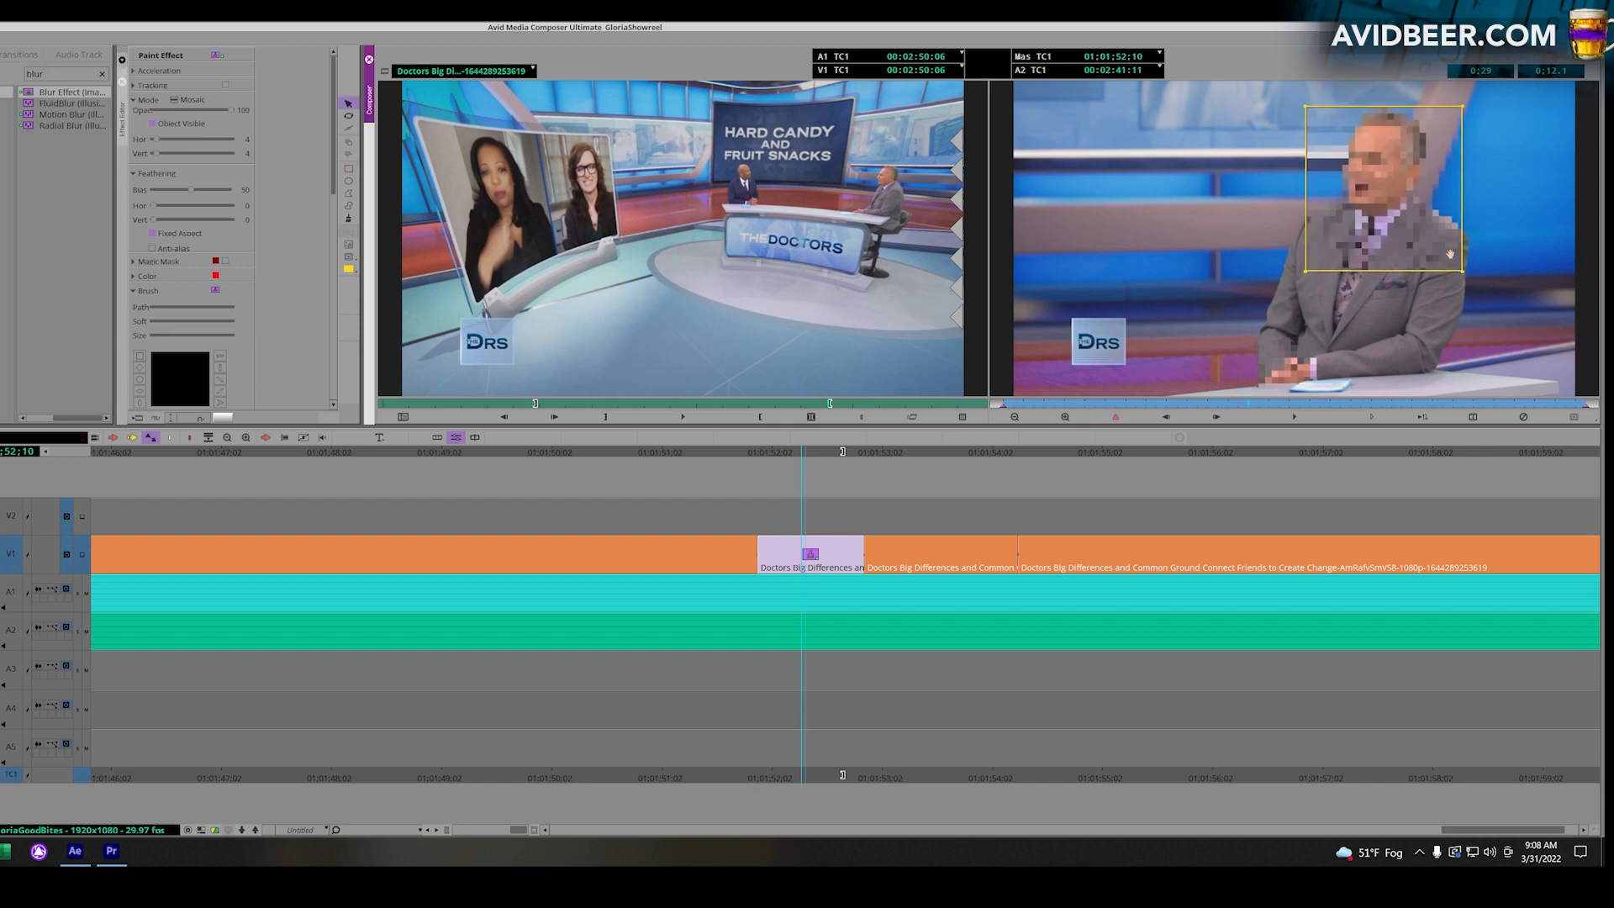
pyautogui.click(1384, 209)
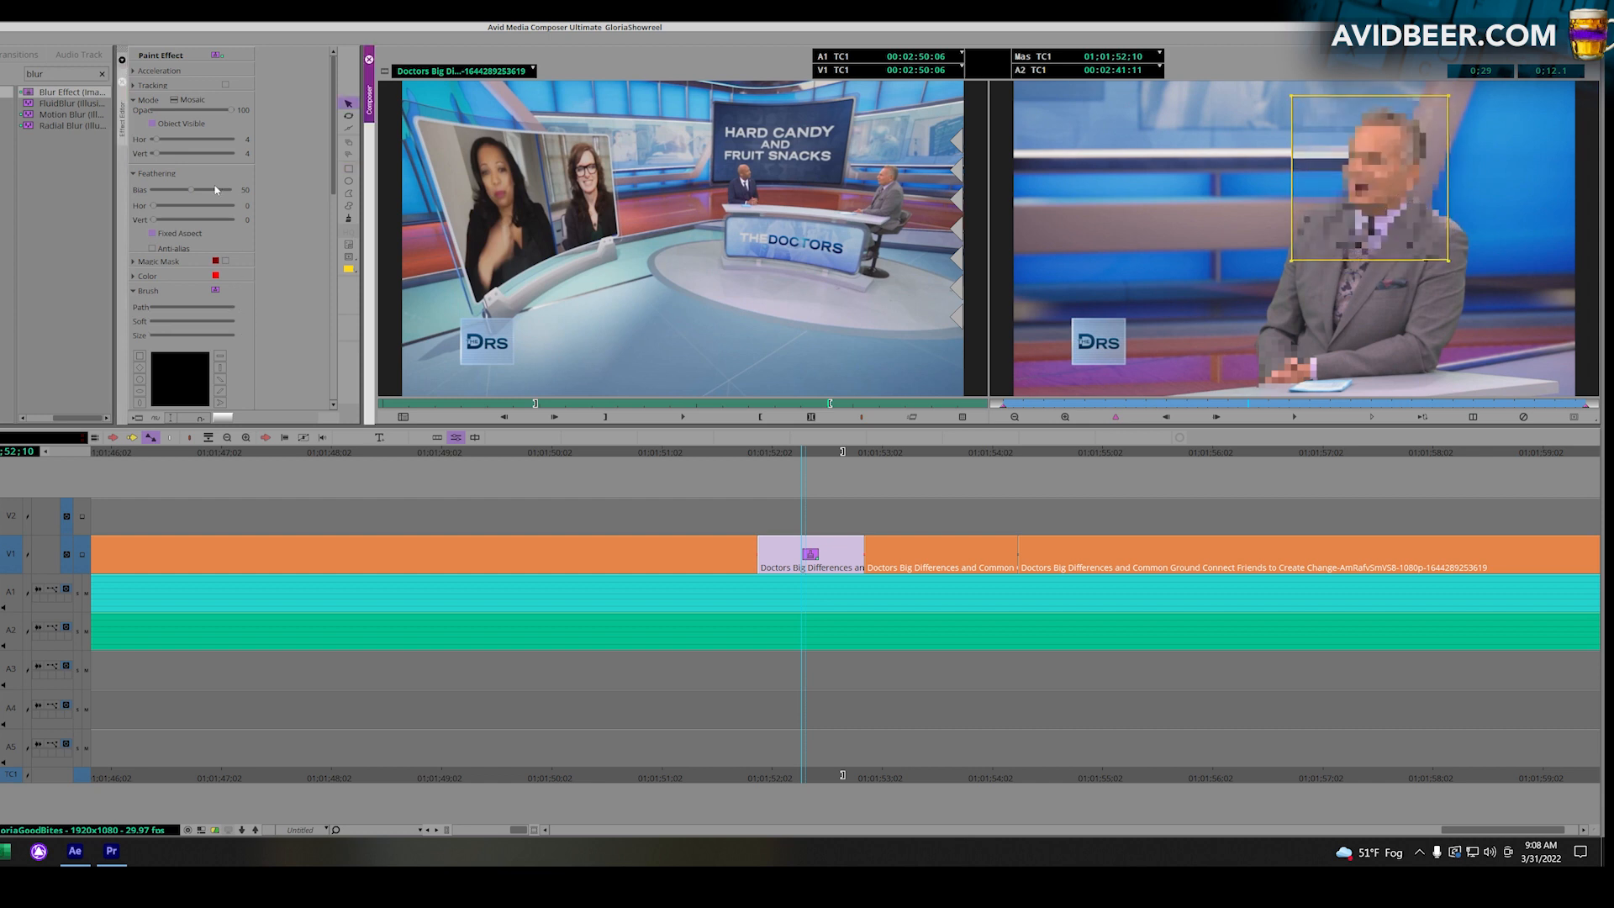
# Set the head rectangle's horizontal mosaic size to 27 and change its paint mode to Gradient.
pyautogui.click(174, 141)
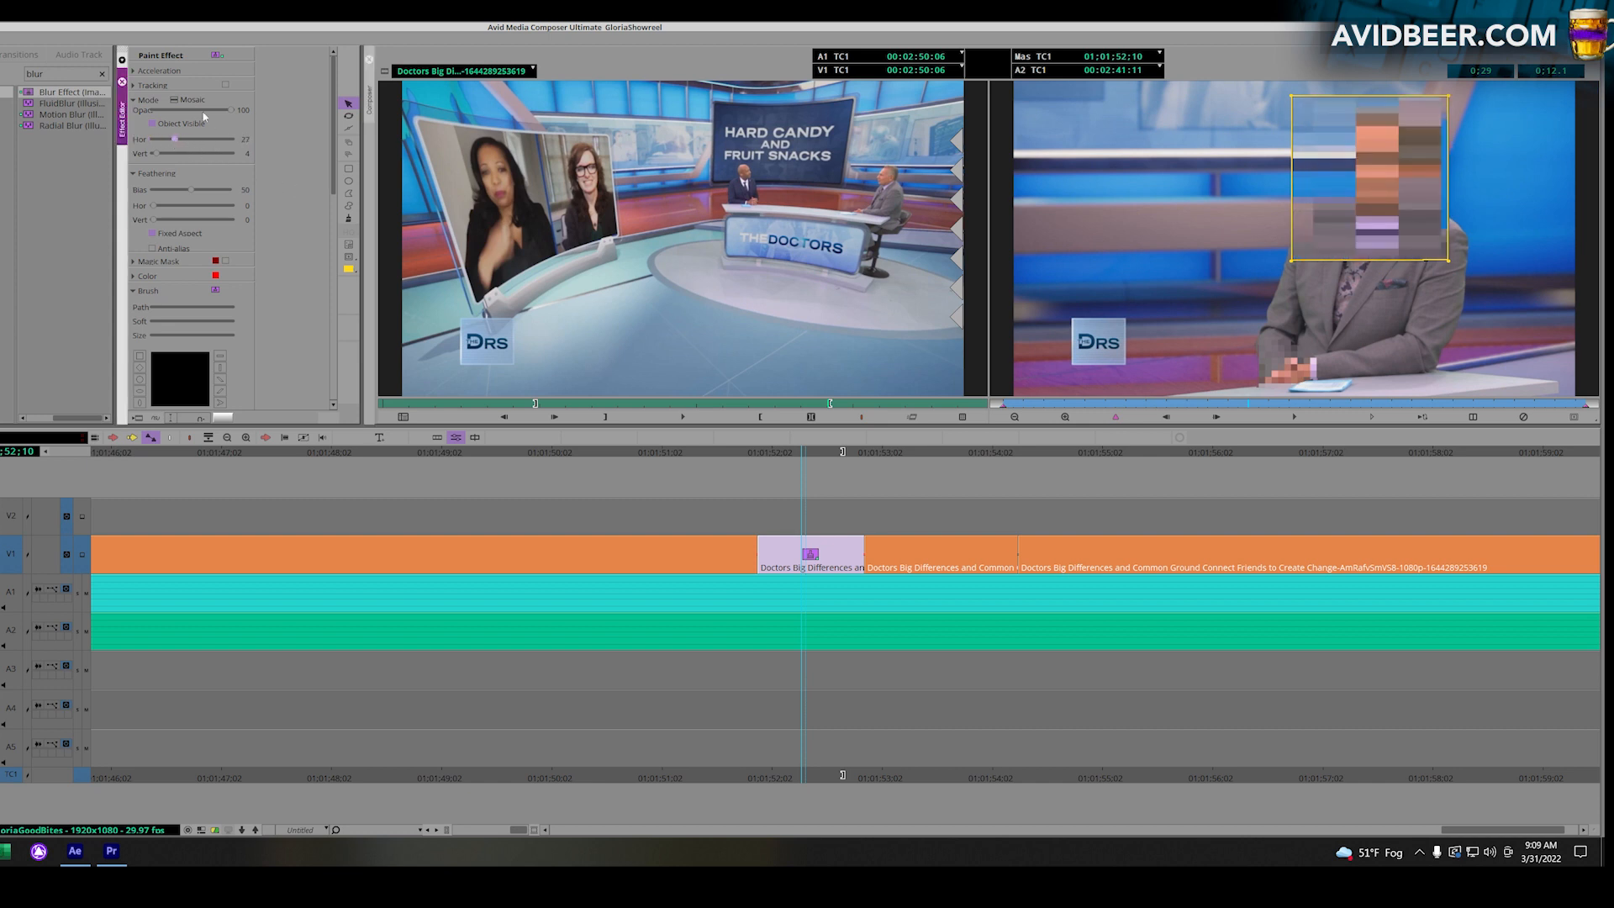
pyautogui.click(175, 100)
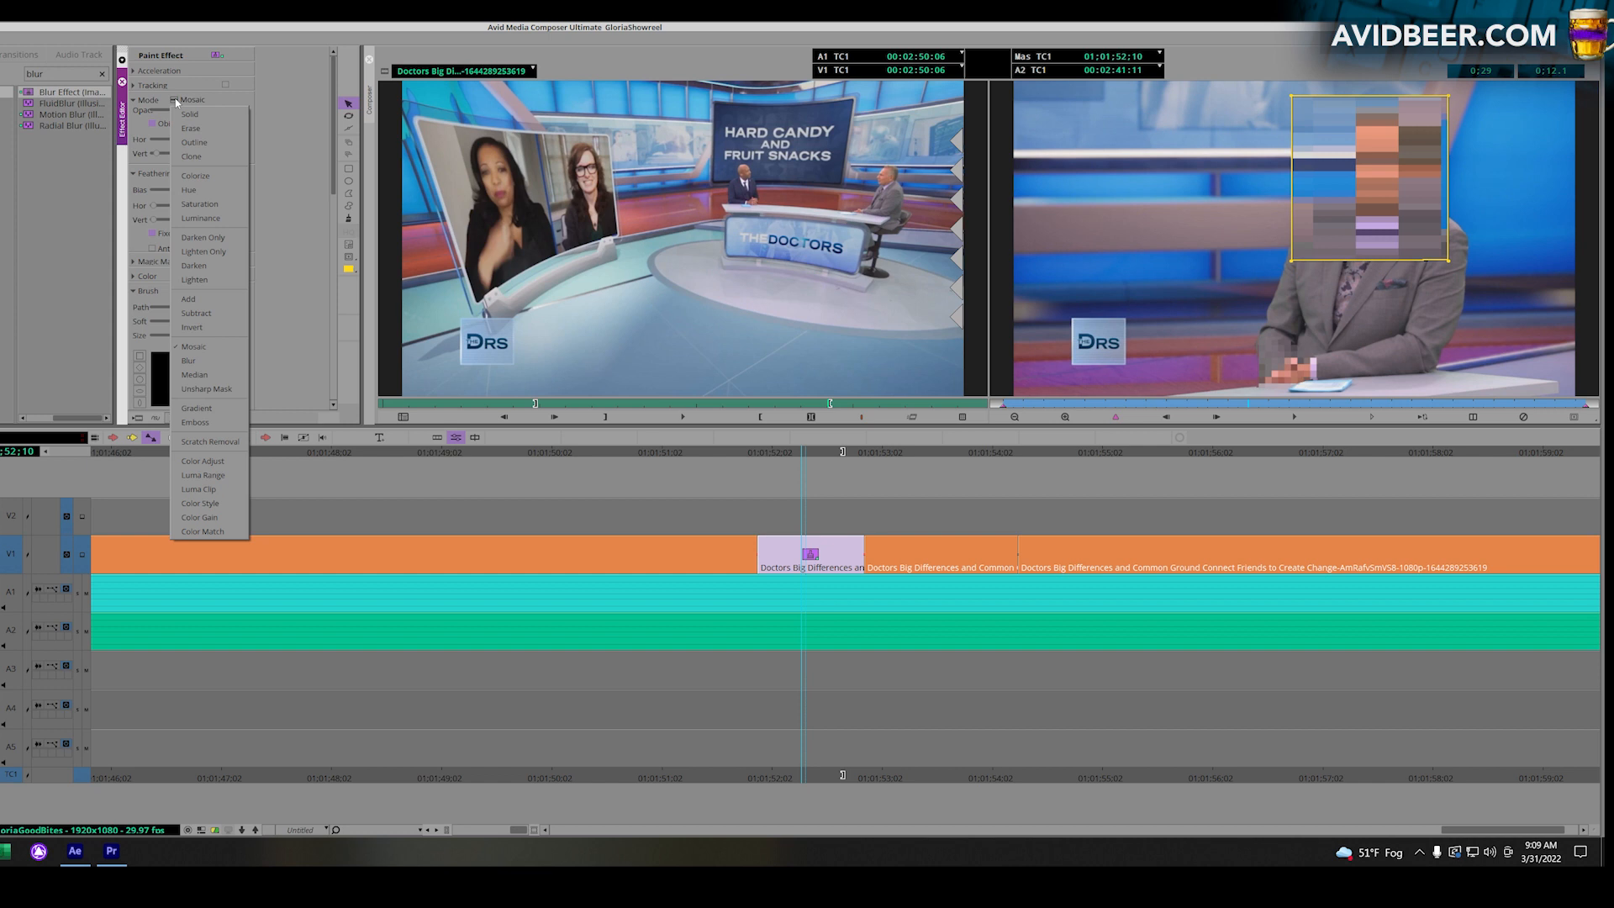
pyautogui.click(196, 409)
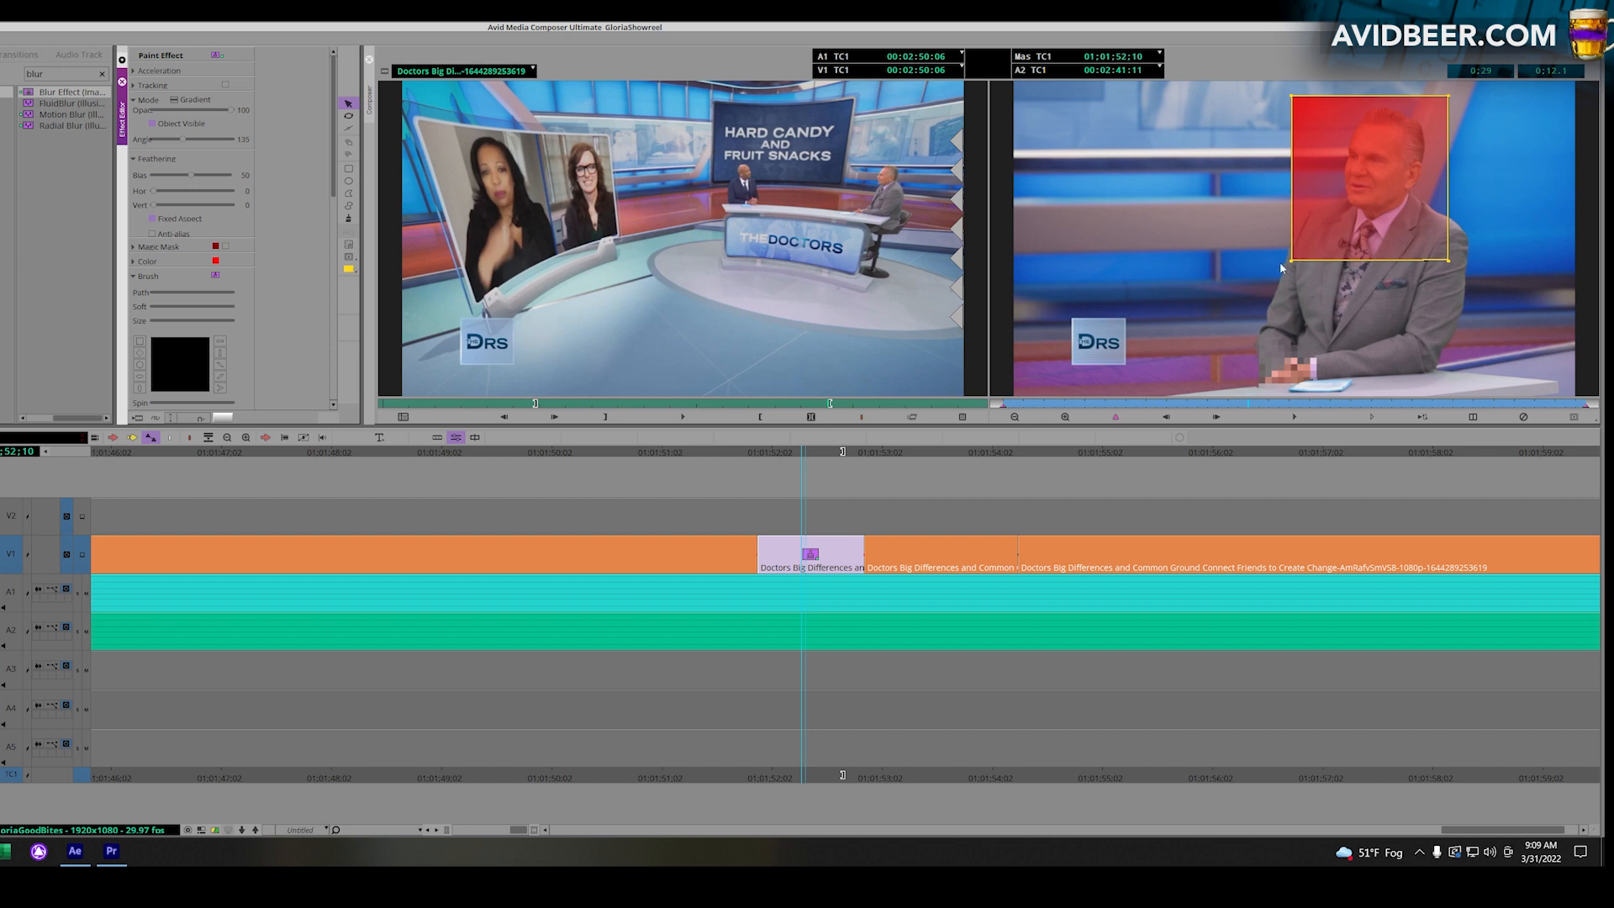
# Enlarge the Gradient rectangle so that it extends past all edges of the video frame.
pyautogui.click(1216, 320)
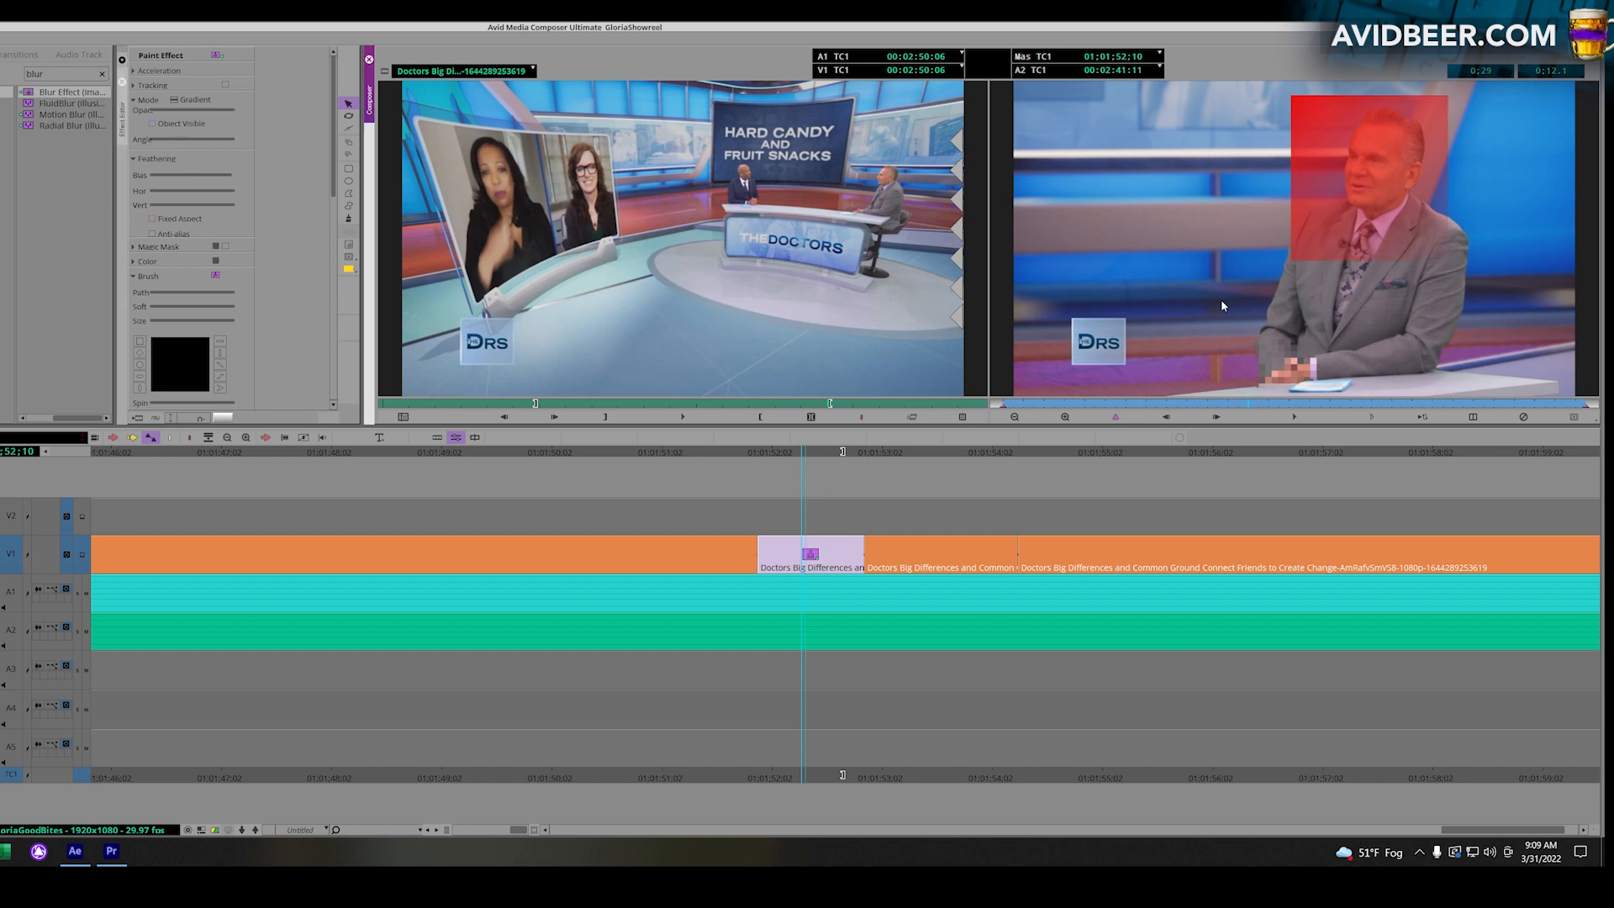
pyautogui.hotkey('ctrl', 'k')
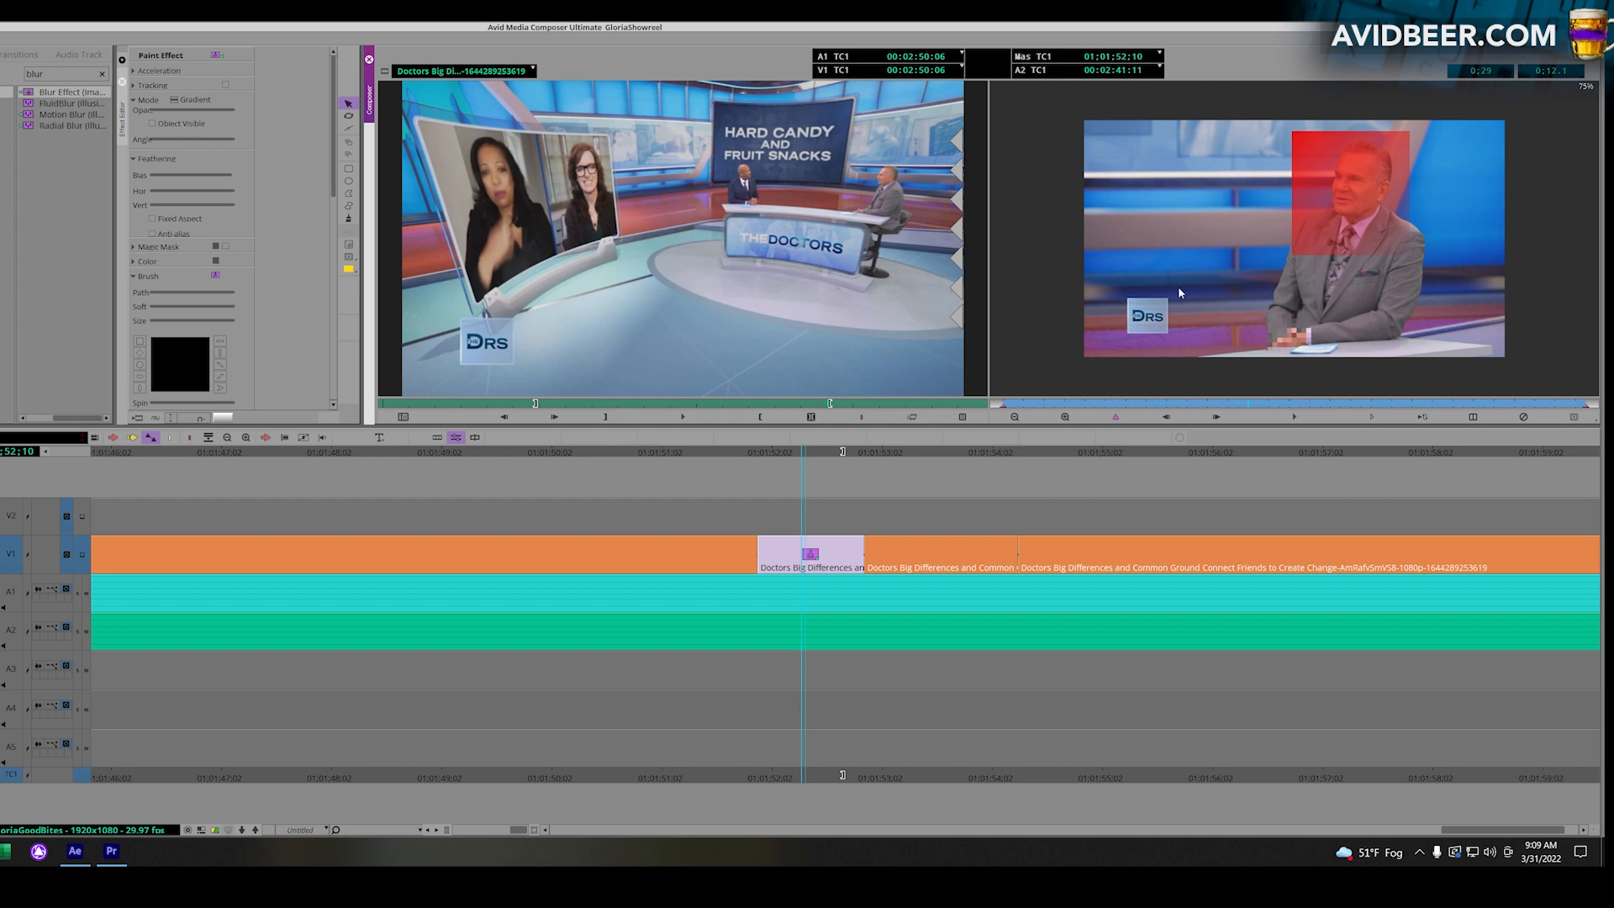
pyautogui.moveTo(1342, 205); pyautogui.dragTo(1103, 180)
pyautogui.moveTo(1170, 232)
pyautogui.mouseDown()
pyautogui.moveTo(1388, 332)
pyautogui.moveTo(1529, 371)
pyautogui.mouseUp()
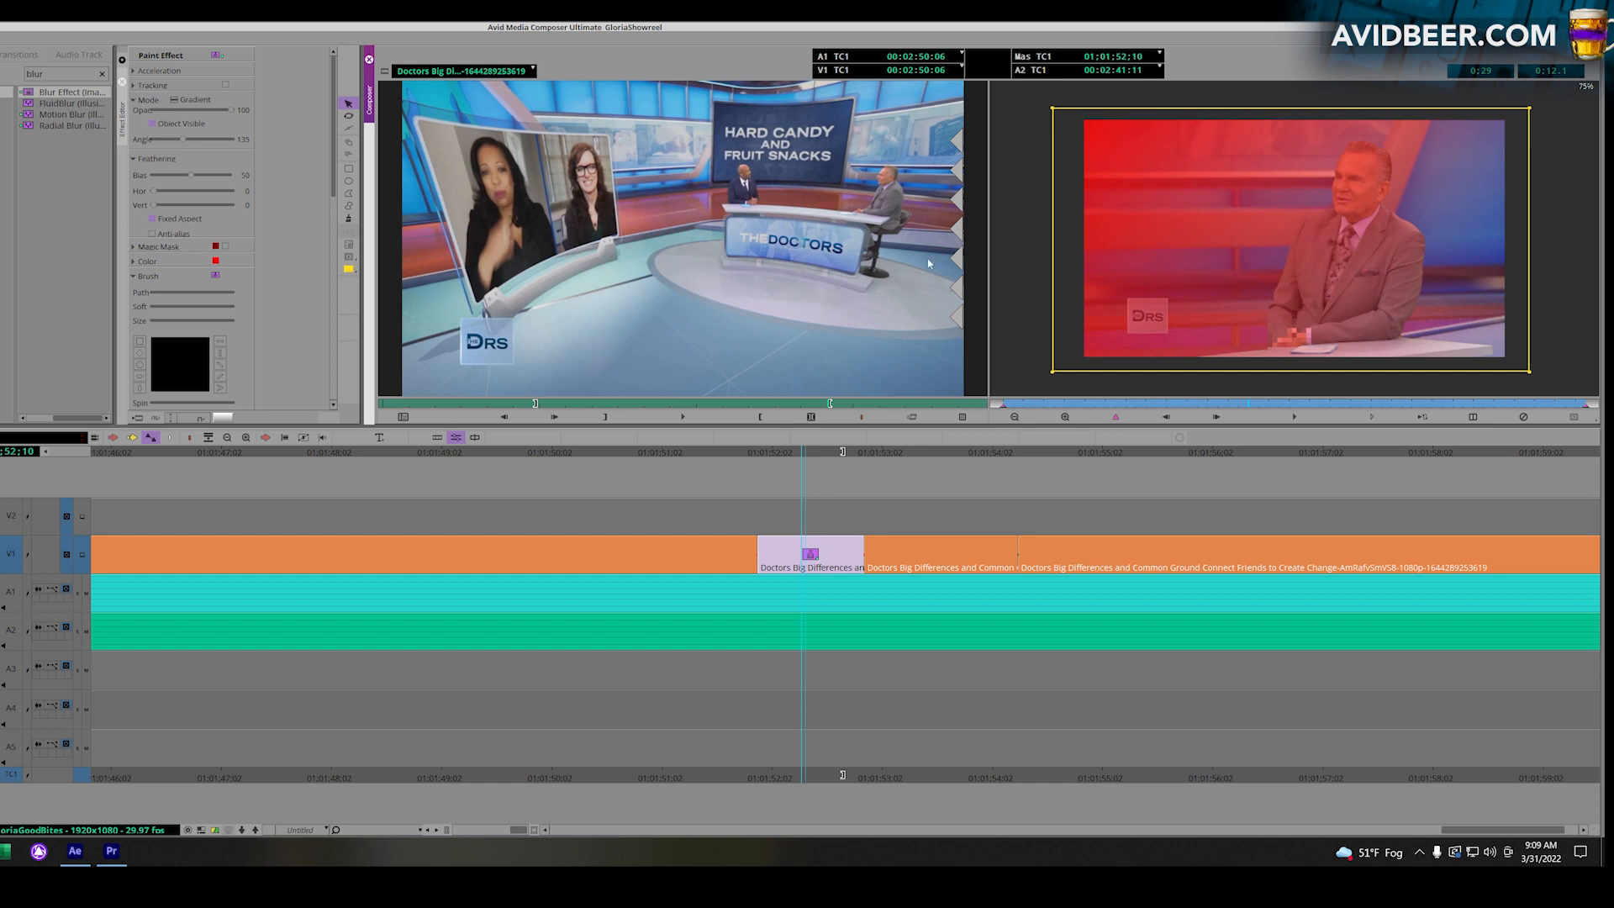
# Change the Gradient rectangle's color to light blue, #00aaff.
pyautogui.click(133, 263)
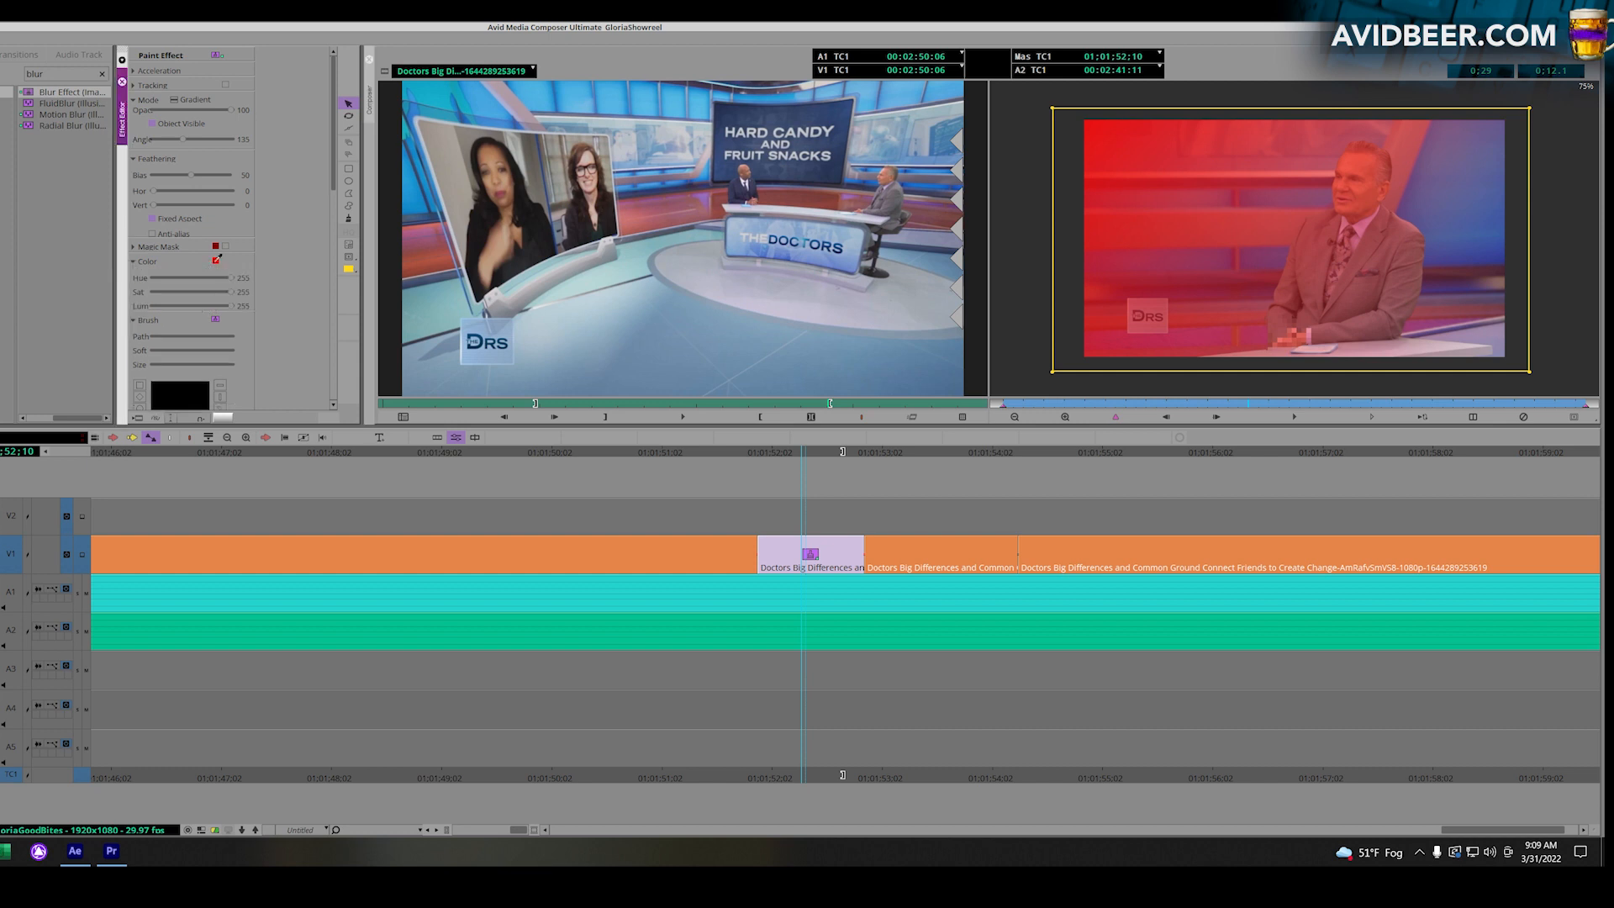
pyautogui.click(217, 260)
pyautogui.click(518, 346)
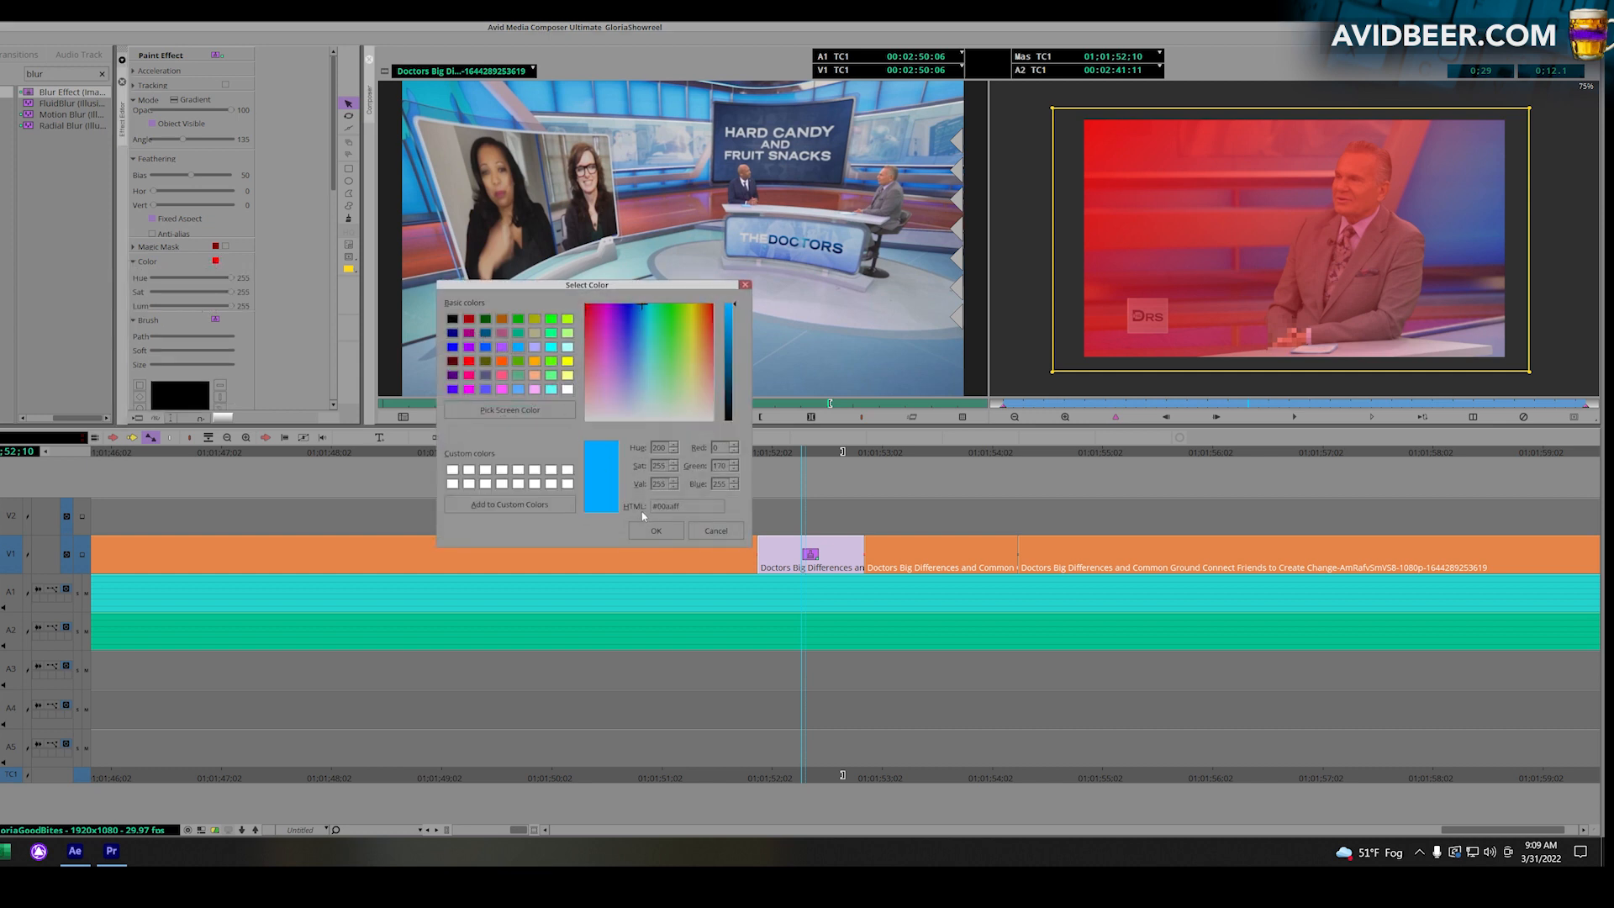
pyautogui.click(648, 529)
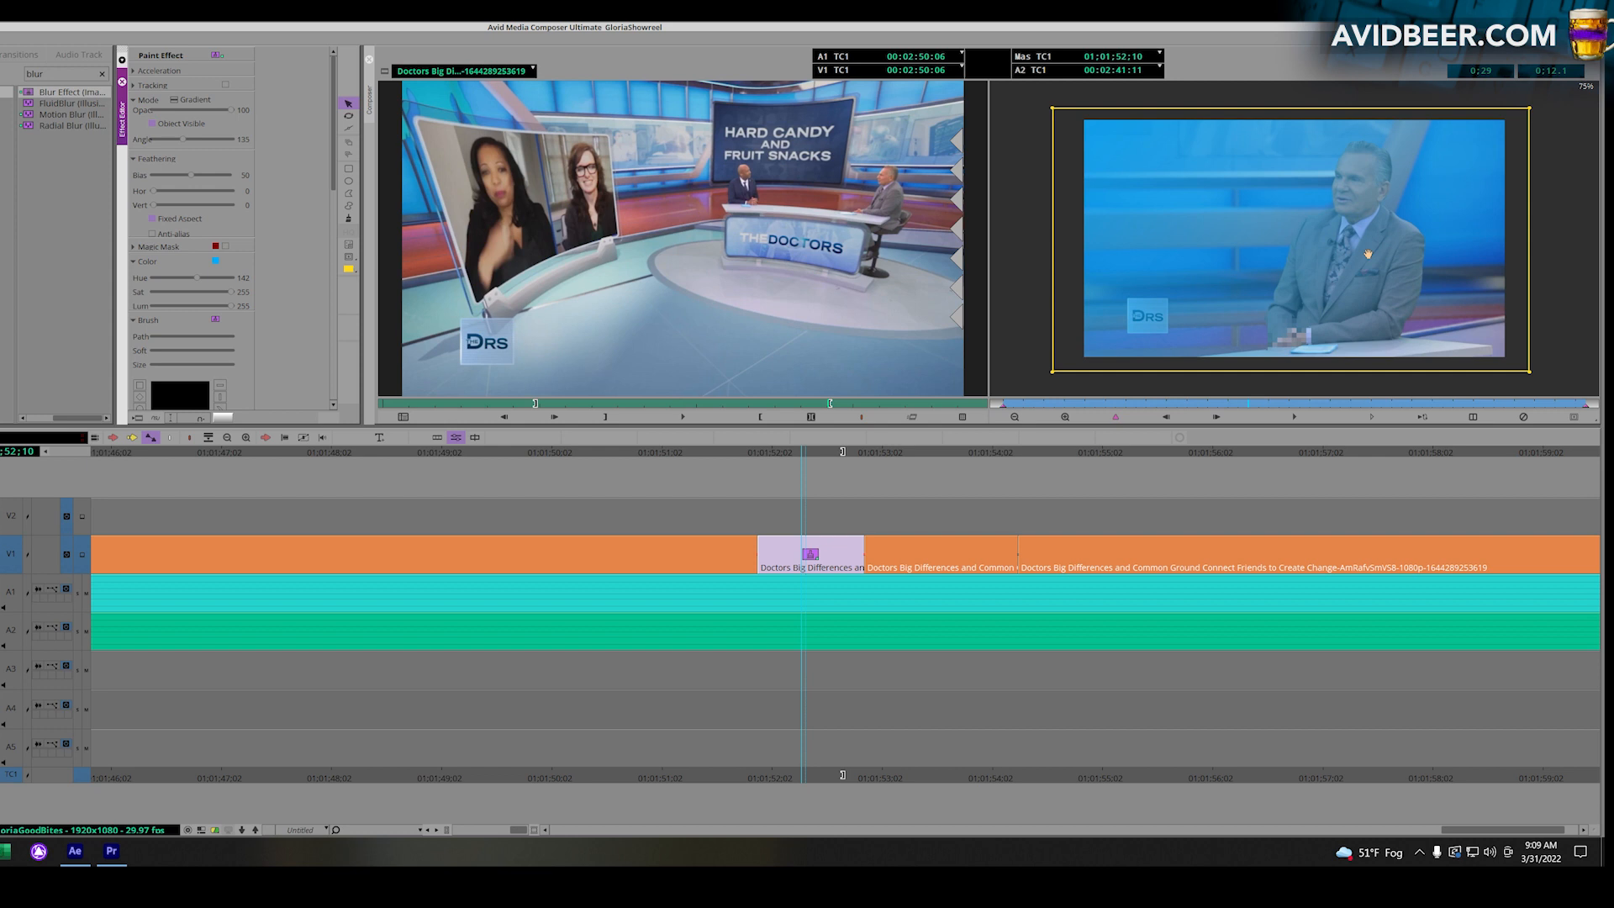
# Remove the Gradient rectangle, and draw a rectangle in Emboss mode fitted over the DRS logo.
pyautogui.click(175, 99)
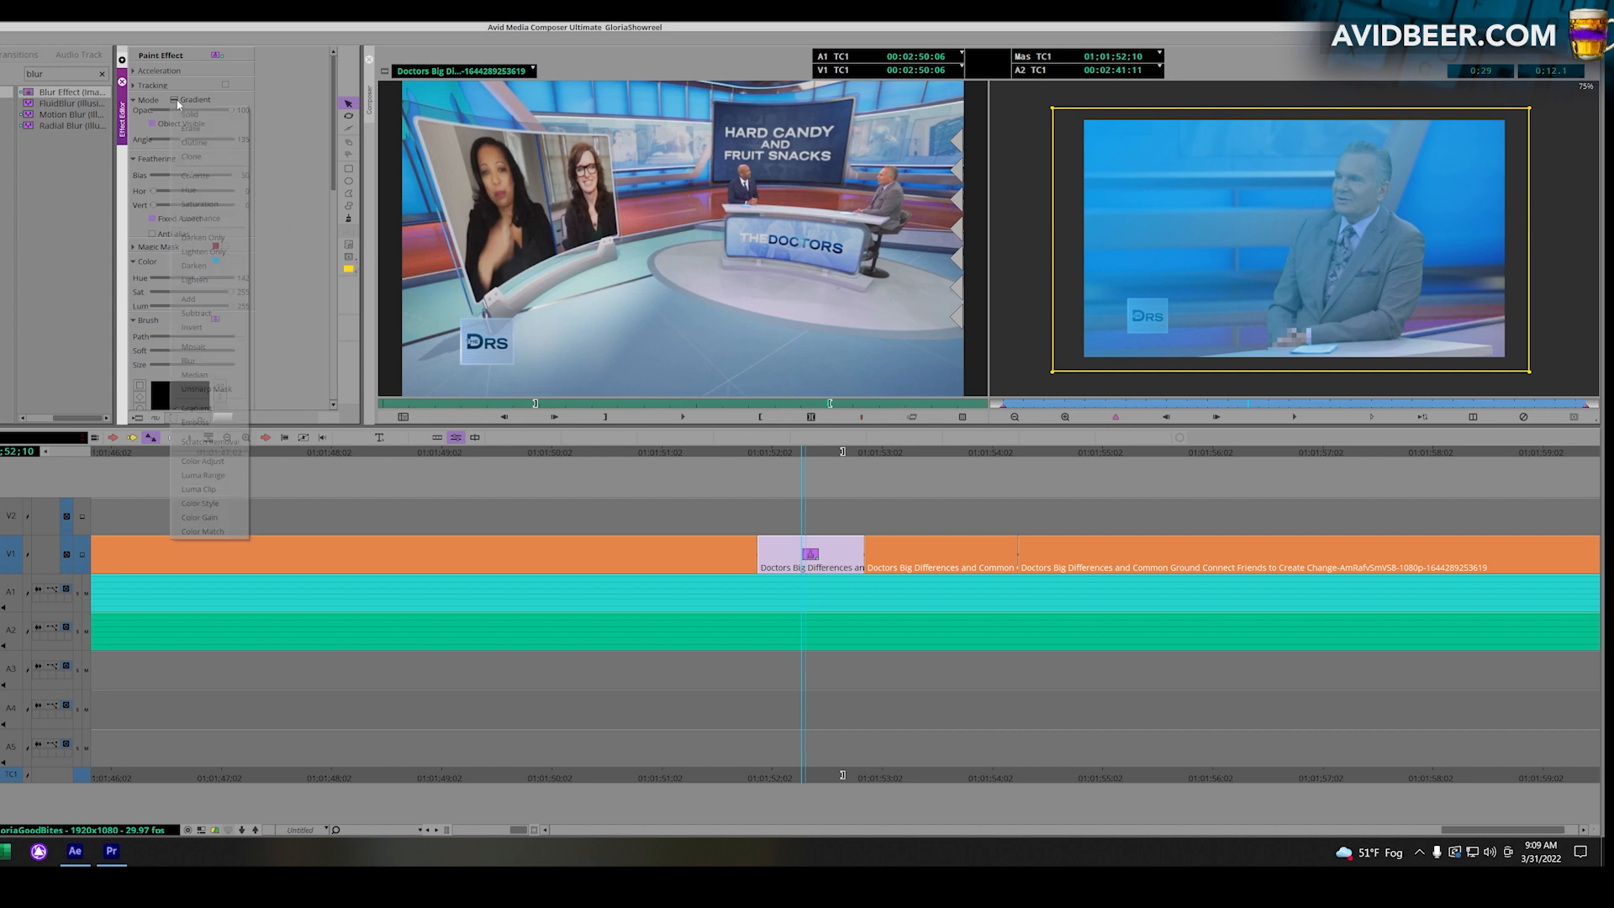
pyautogui.click(626, 142)
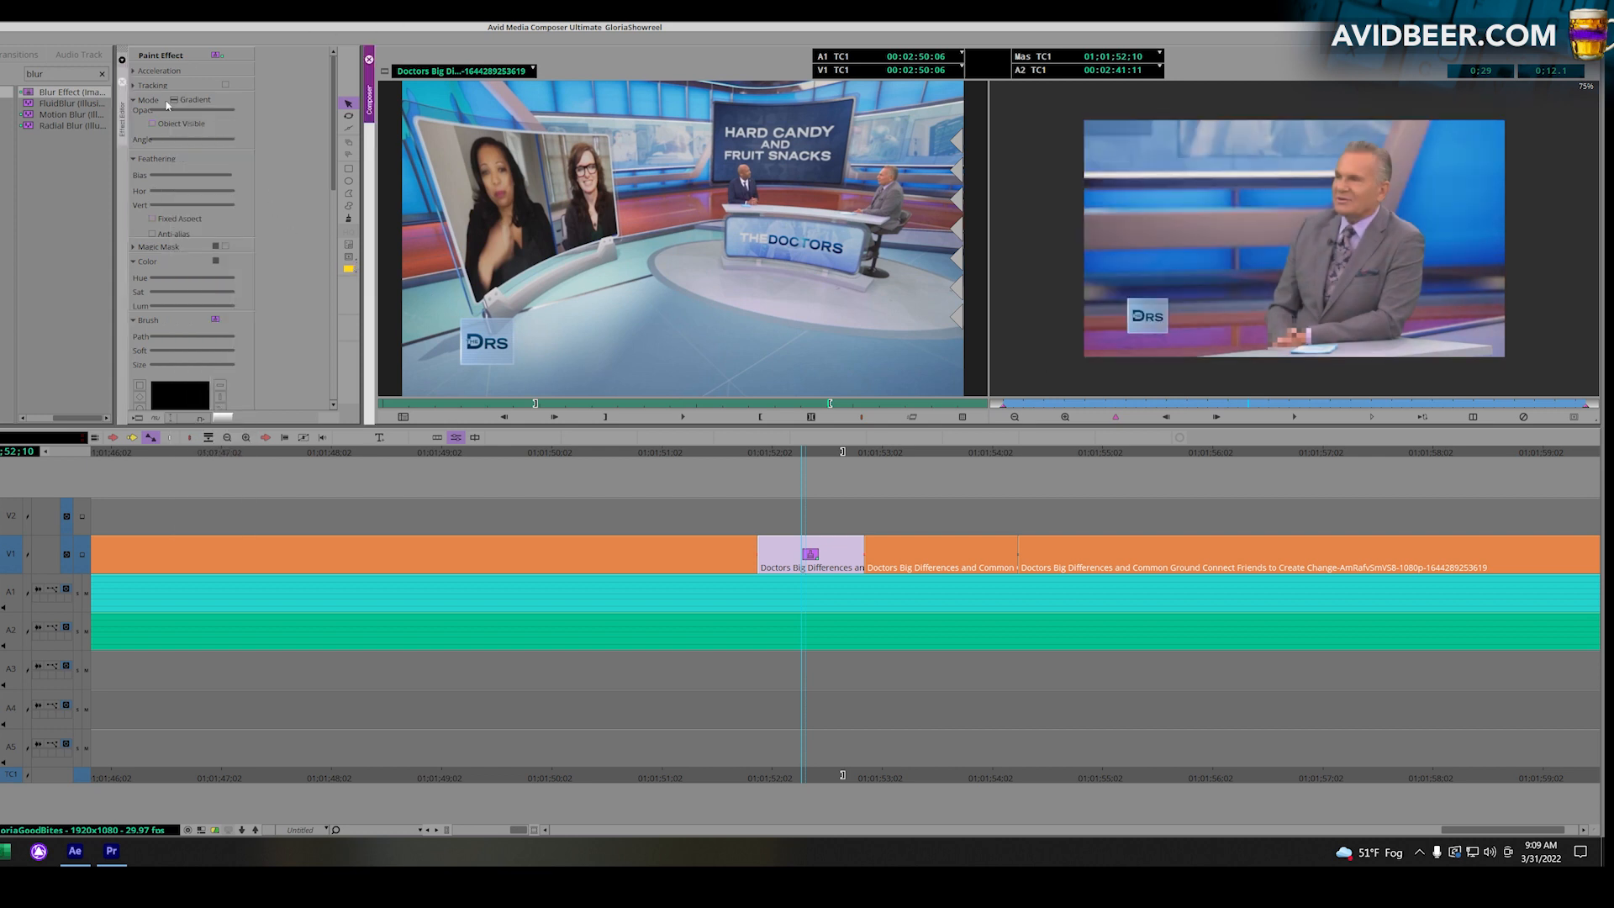
pyautogui.click(174, 100)
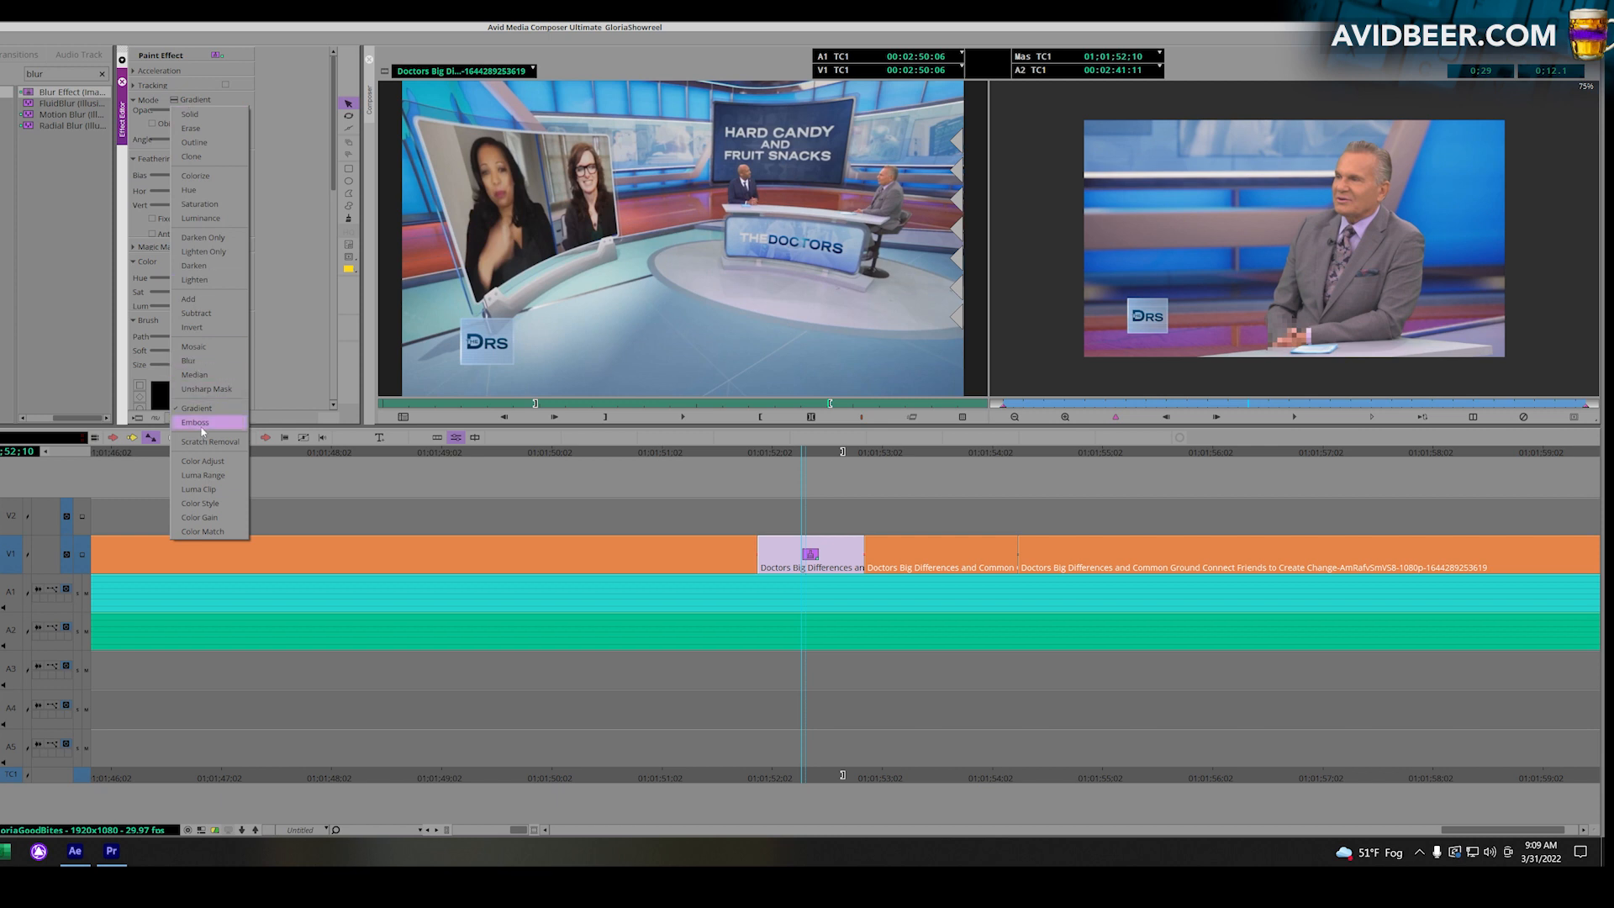
pyautogui.click(200, 423)
pyautogui.click(349, 168)
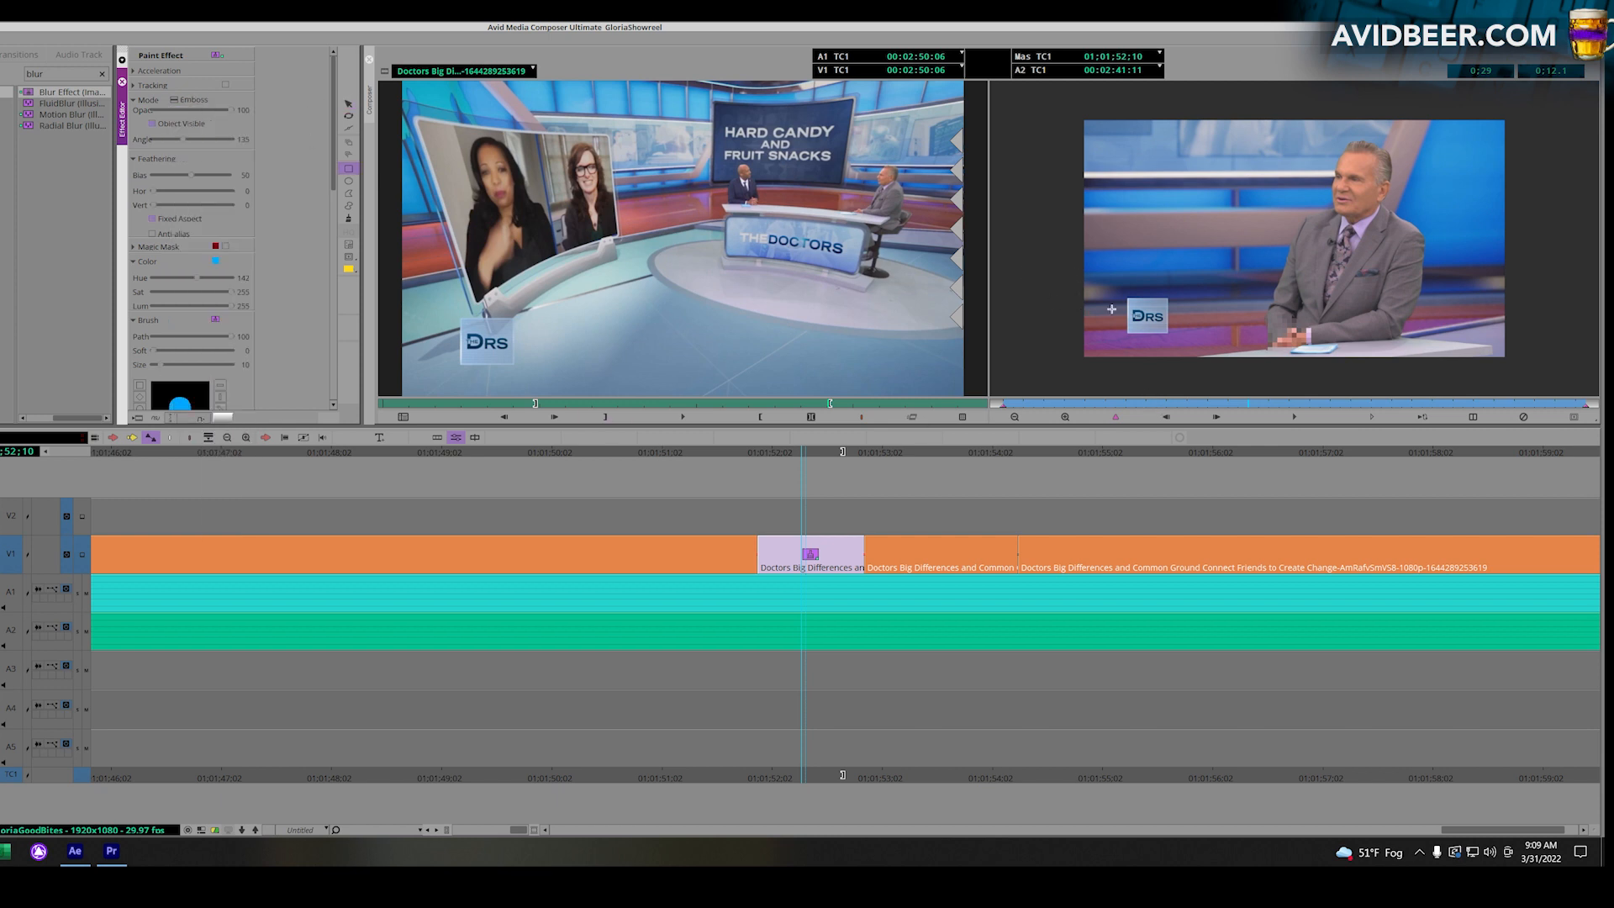
pyautogui.moveTo(1121, 296)
pyautogui.mouseDown()
pyautogui.moveTo(1178, 339)
pyautogui.moveTo(1130, 296)
pyautogui.mouseUp()
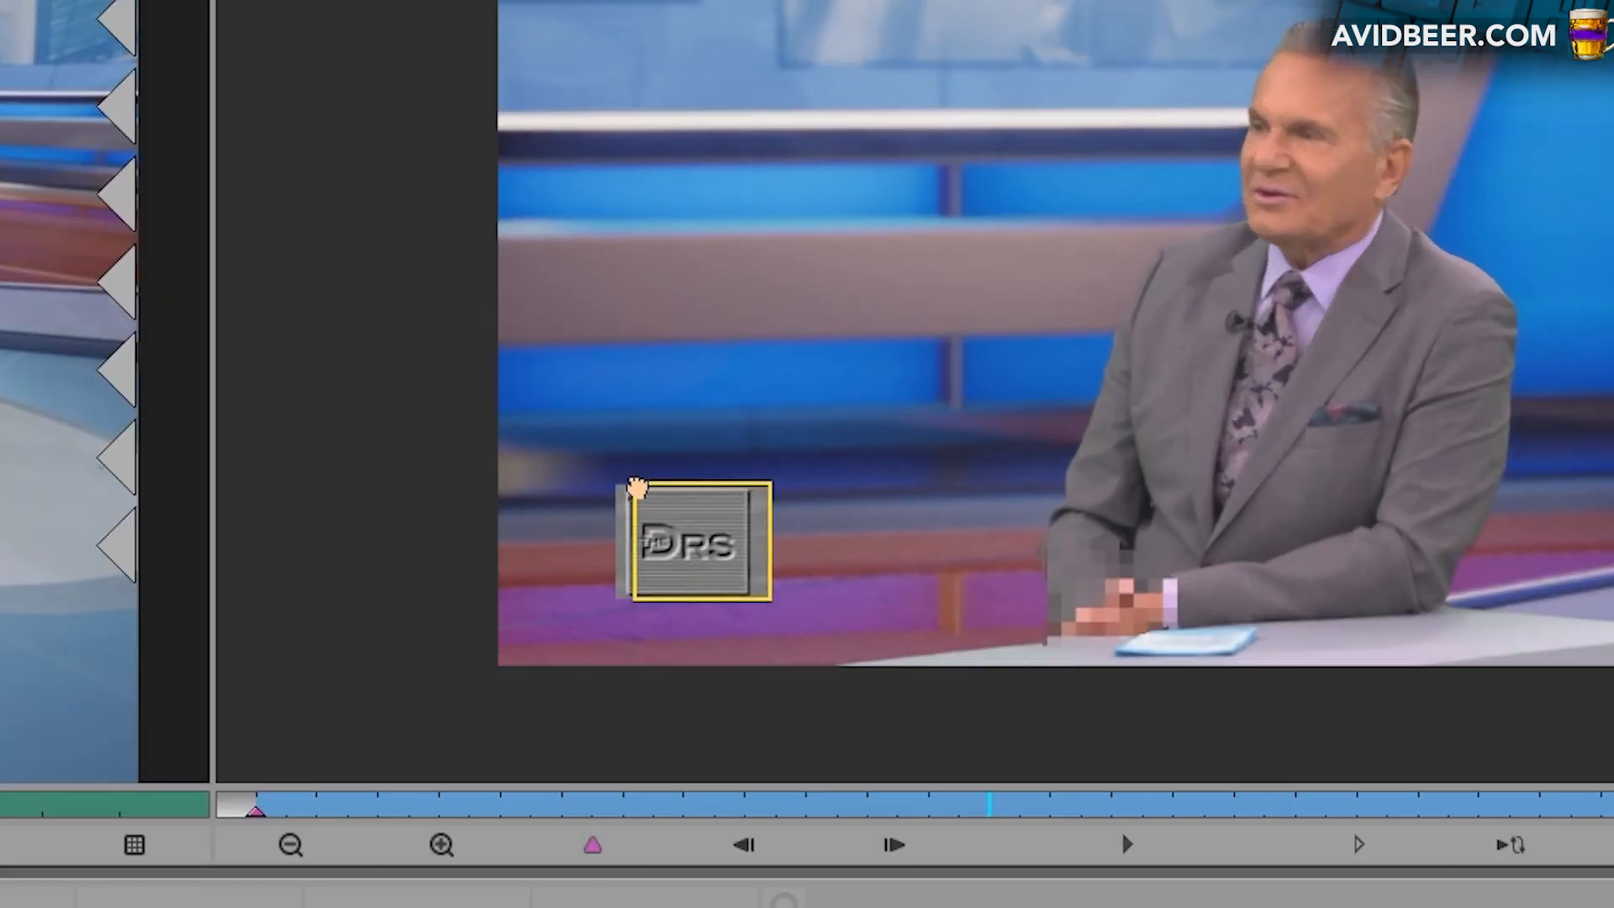
pyautogui.moveTo(637, 487)
pyautogui.mouseDown()
pyautogui.moveTo(699, 490)
pyautogui.moveTo(618, 490)
pyautogui.mouseUp()
# Keyframe the Emboss rectangle's position over the DRS logo shortly after the first keyframe and play back the motion.
pyautogui.click(254, 812)
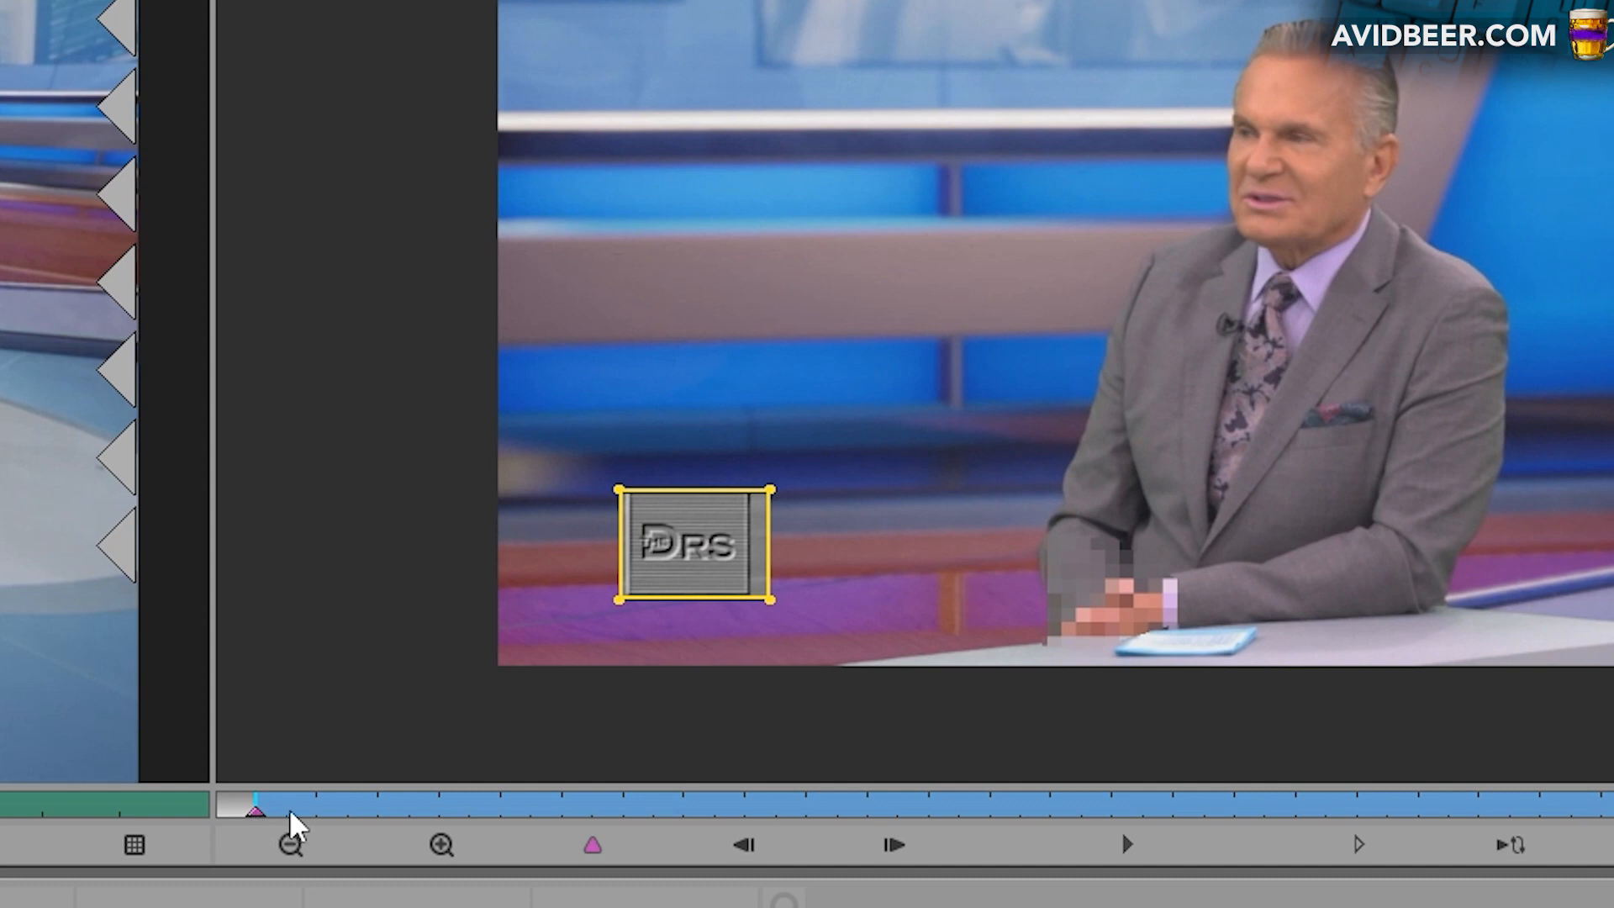
pyautogui.click(379, 812)
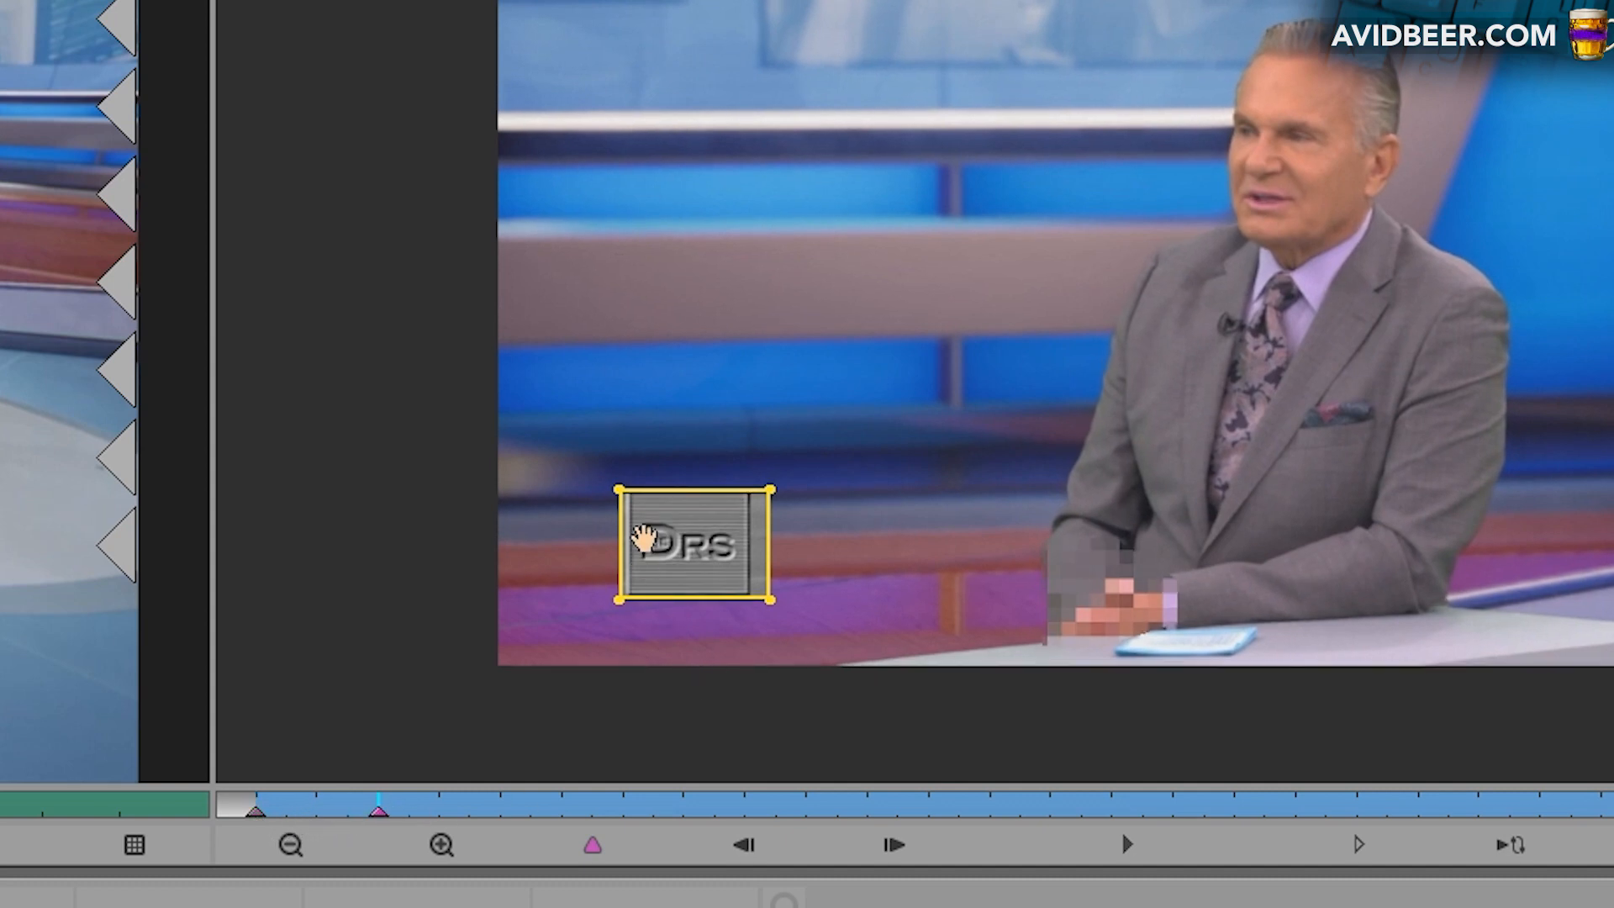
pyautogui.press('space')
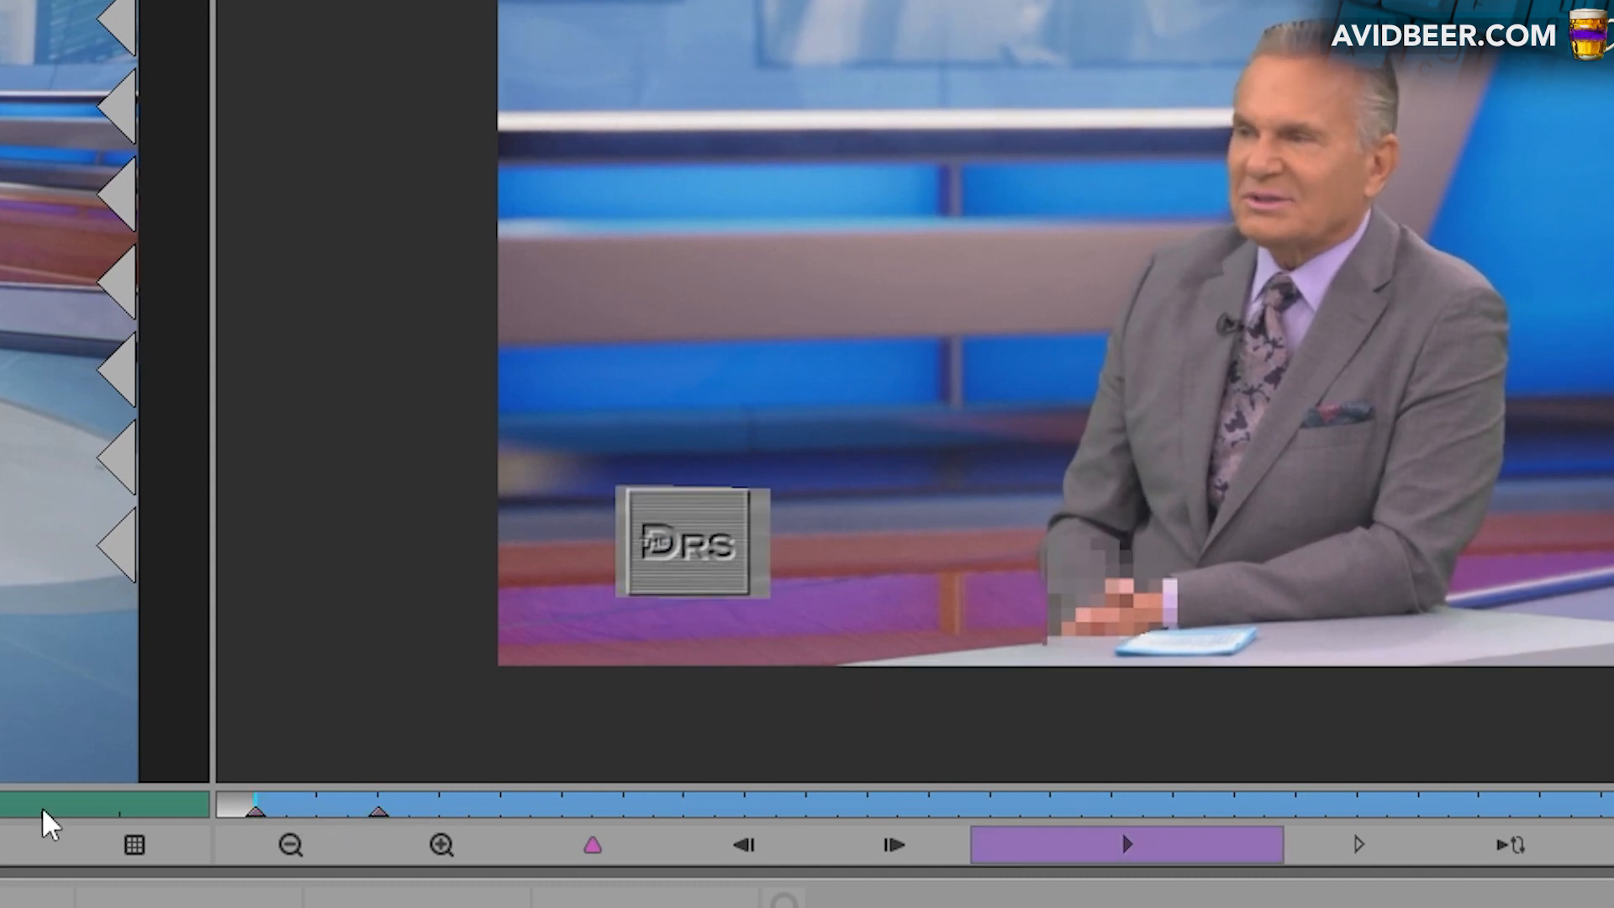
pyautogui.click(254, 805)
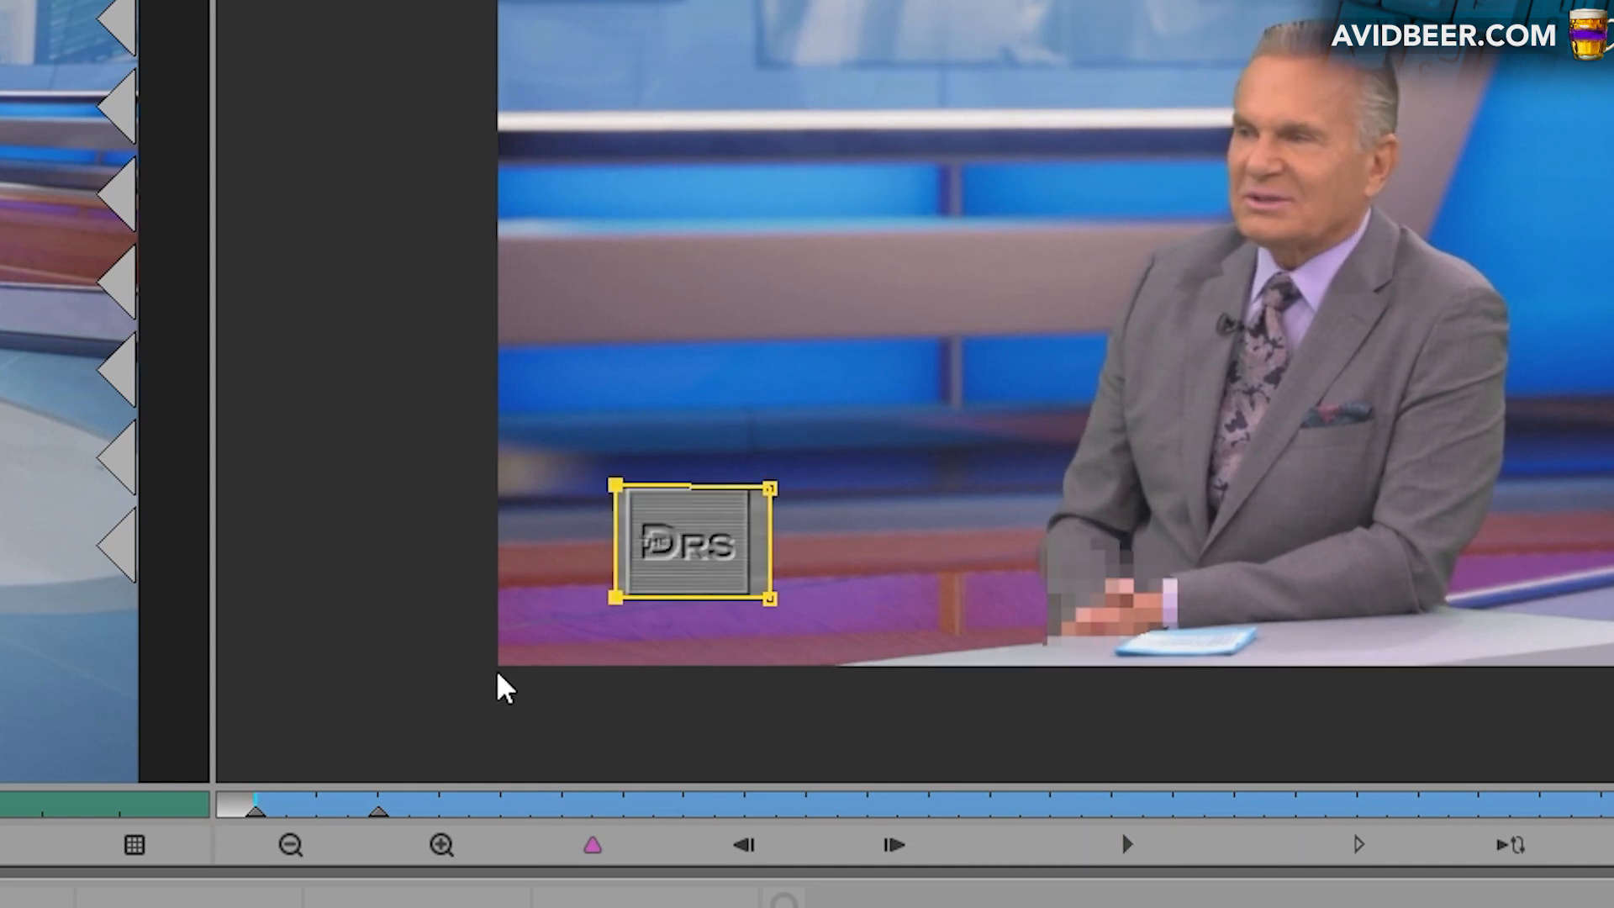
pyautogui.moveTo(280, 814)
pyautogui.mouseDown()
pyautogui.moveTo(331, 814)
pyautogui.moveTo(199, 817)
pyautogui.moveTo(252, 818)
pyautogui.mouseUp()
pyautogui.moveTo(295, 807); pyautogui.dragTo(366, 812)
pyautogui.press('space')
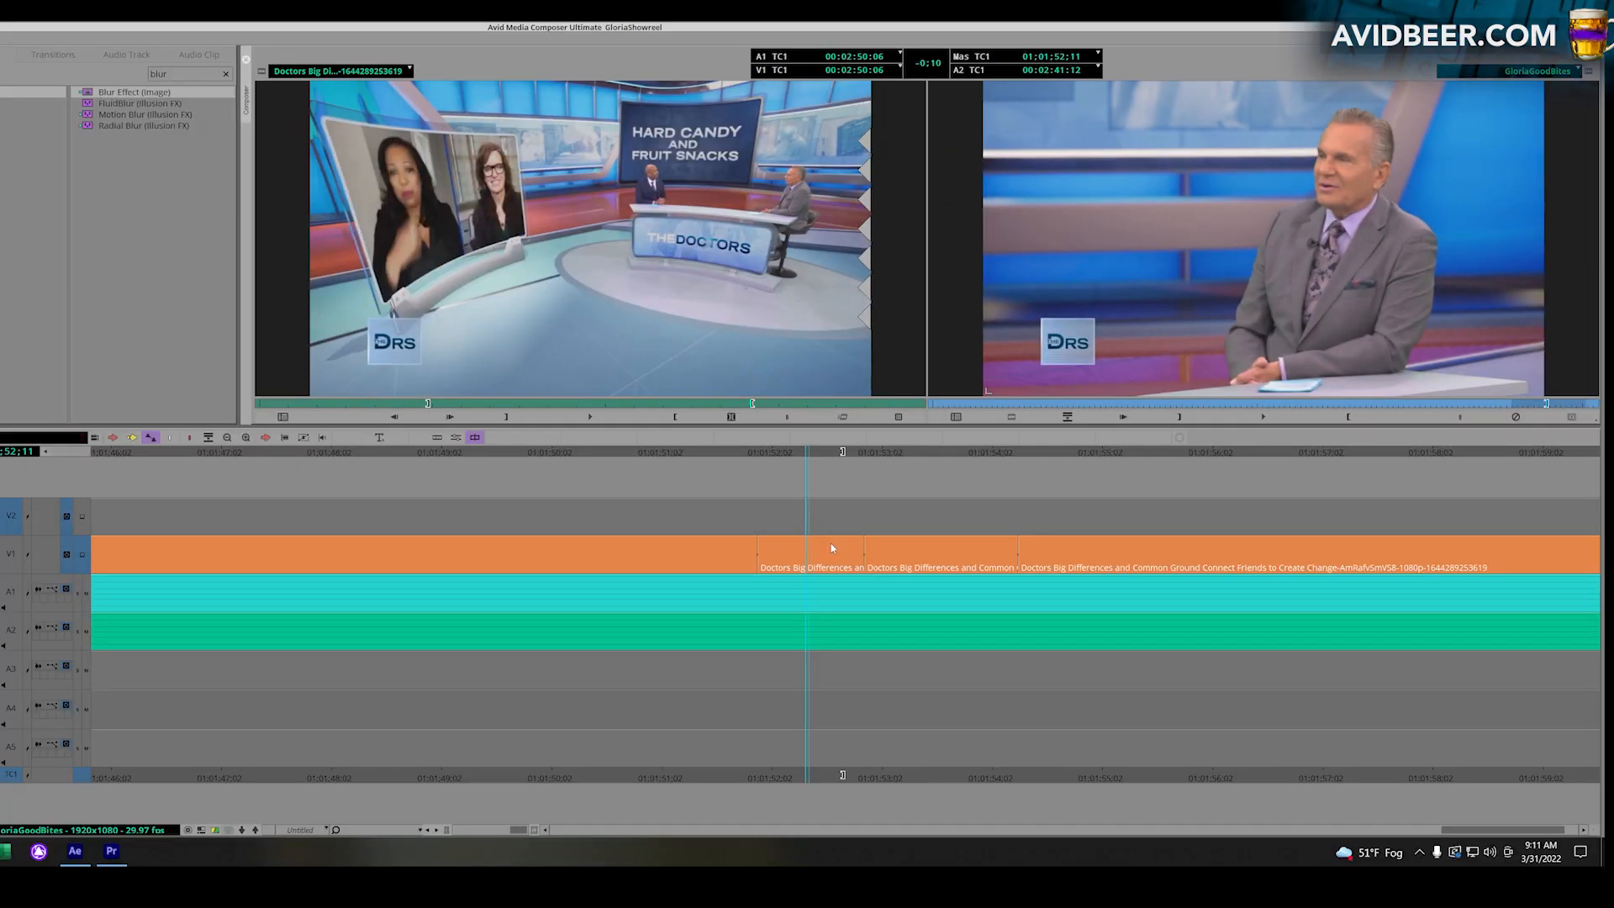
# Add edits on V2 around the cut between the two clips and apply the Paint Effect to both filler segments.
pyautogui.moveTo(832, 547); pyautogui.dragTo(927, 541)
pyautogui.click(836, 544)
pyautogui.click(226, 74)
pyautogui.write('pai')
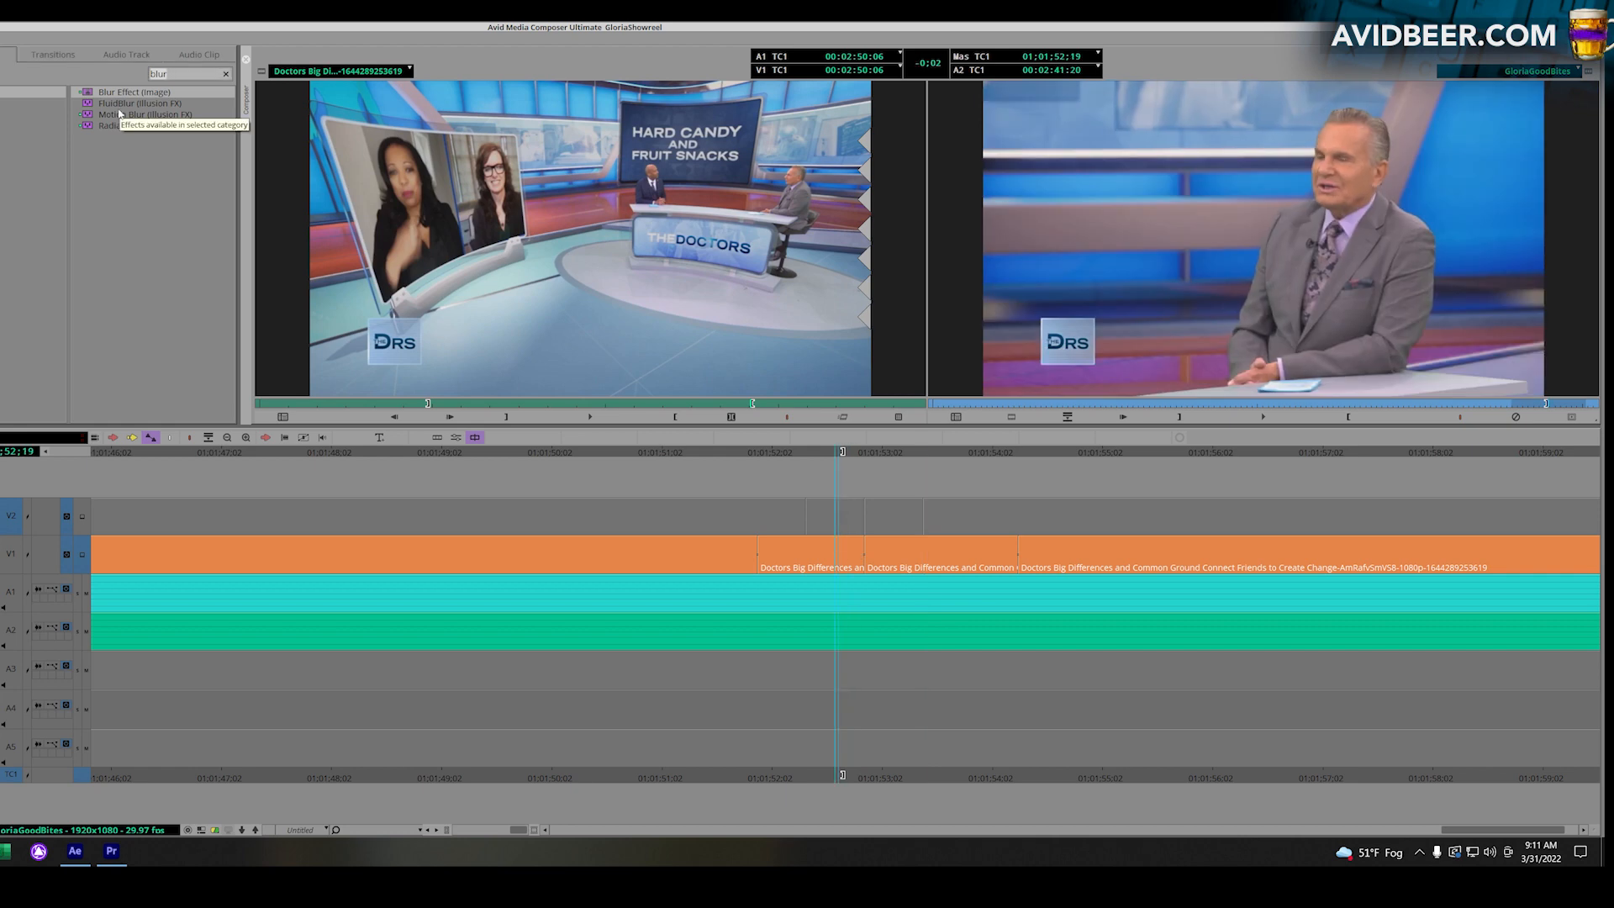
pyautogui.moveTo(119, 114); pyautogui.dragTo(828, 515)
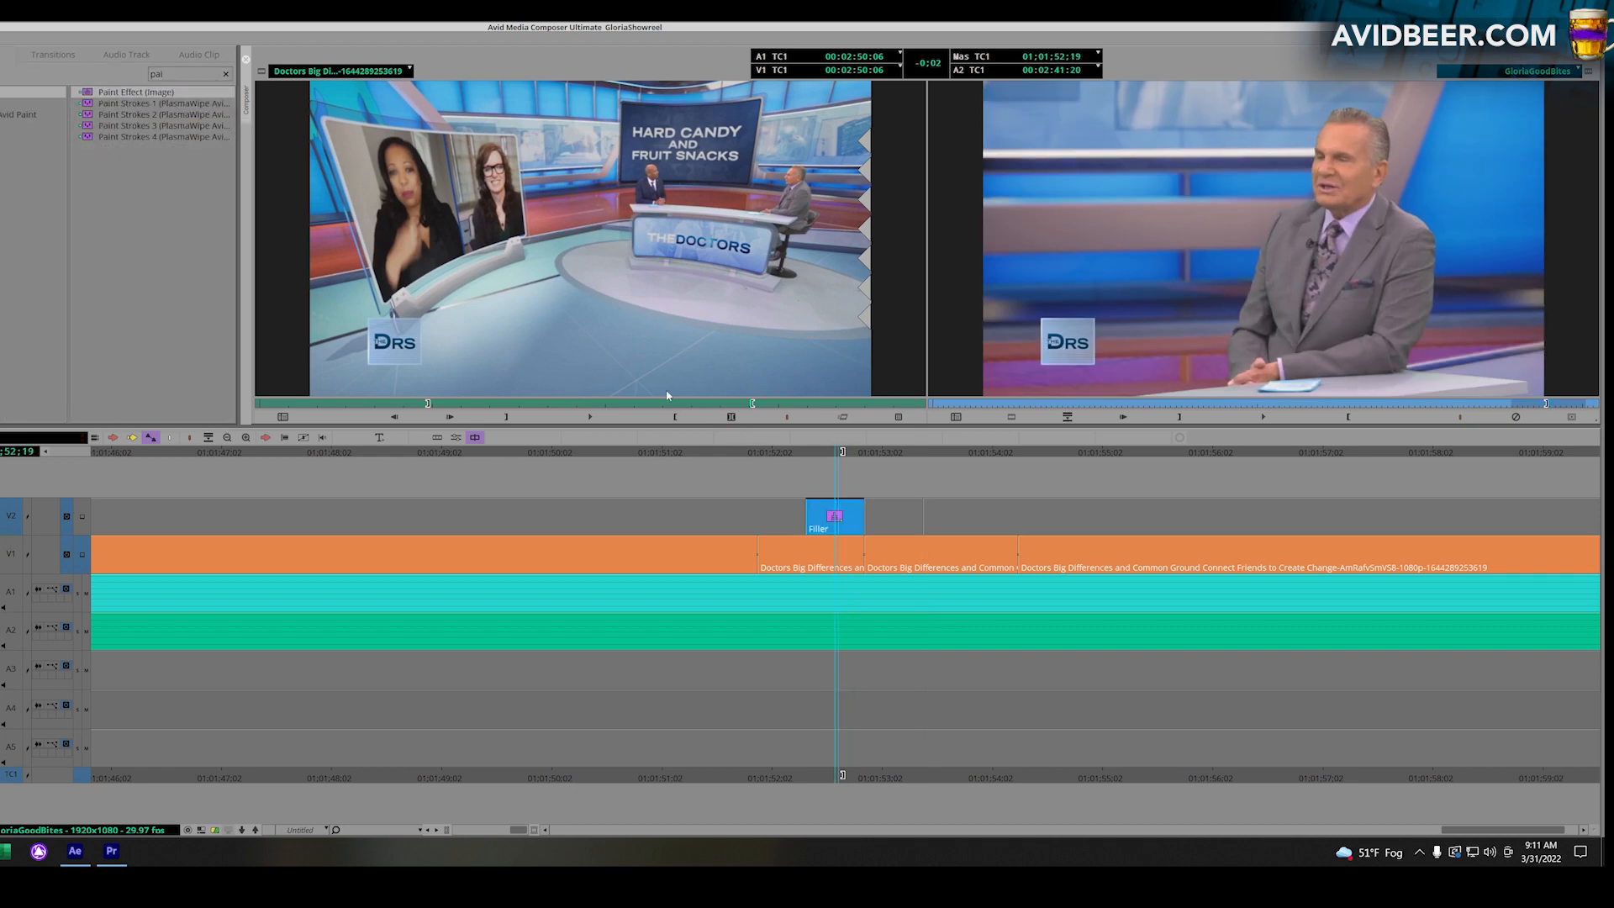
pyautogui.moveTo(91, 93)
pyautogui.mouseDown()
pyautogui.moveTo(913, 399)
pyautogui.moveTo(894, 515)
pyautogui.mouseUp()
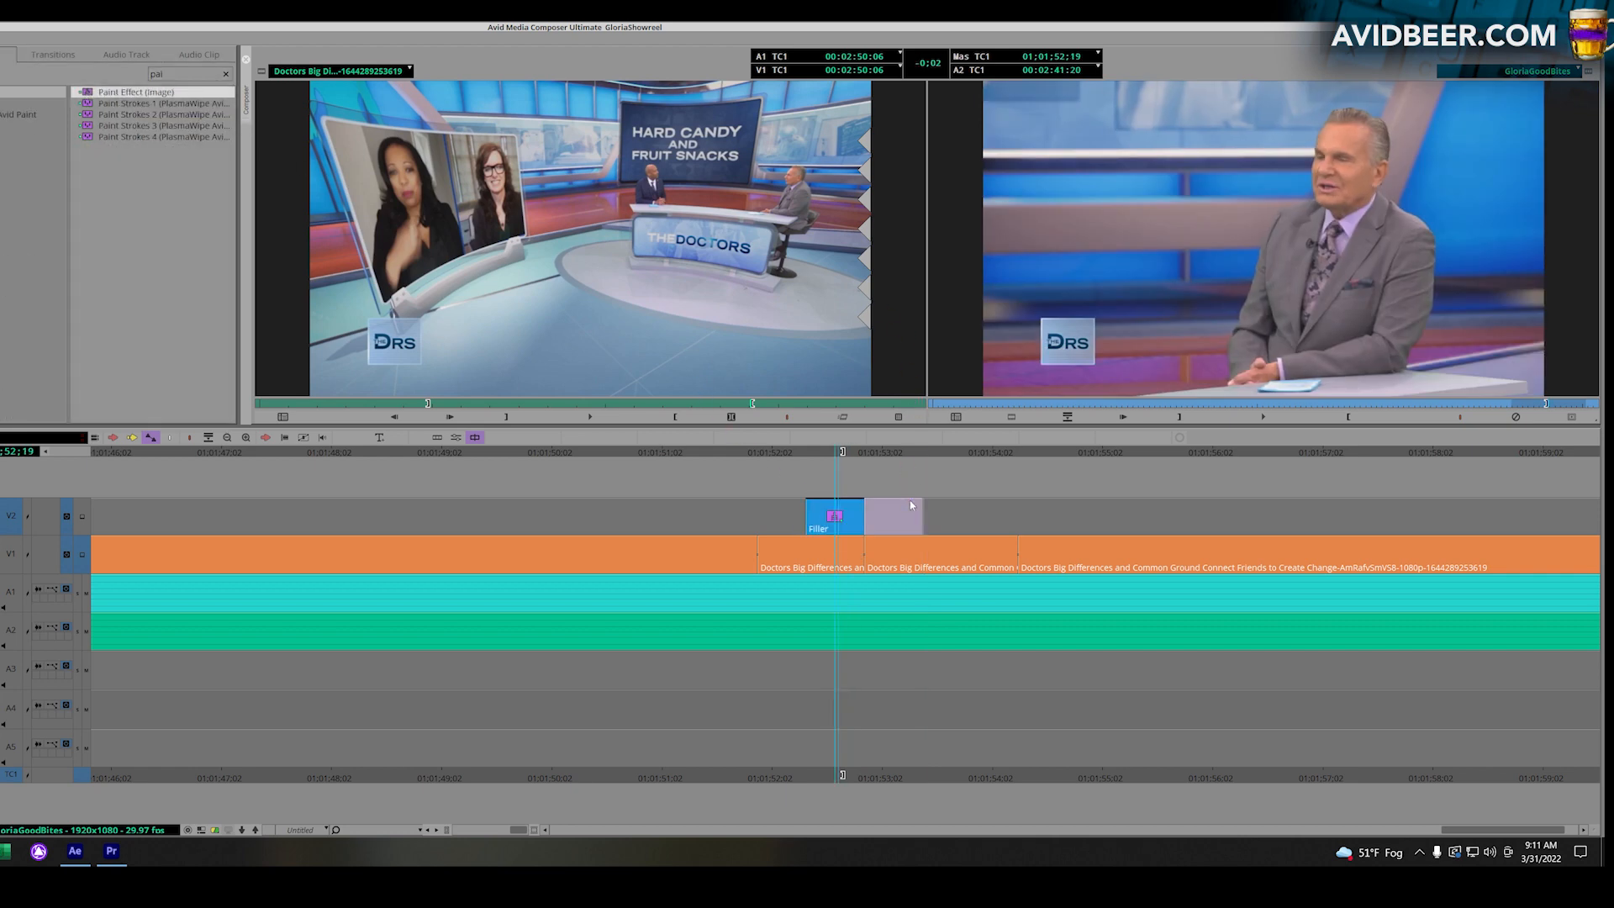
# Draw a full-frame Blur rectangle on the first filler and keyframe its vertical blur from 0 at the start to 100 at the end.
pyautogui.click(455, 438)
pyautogui.click(1026, 243)
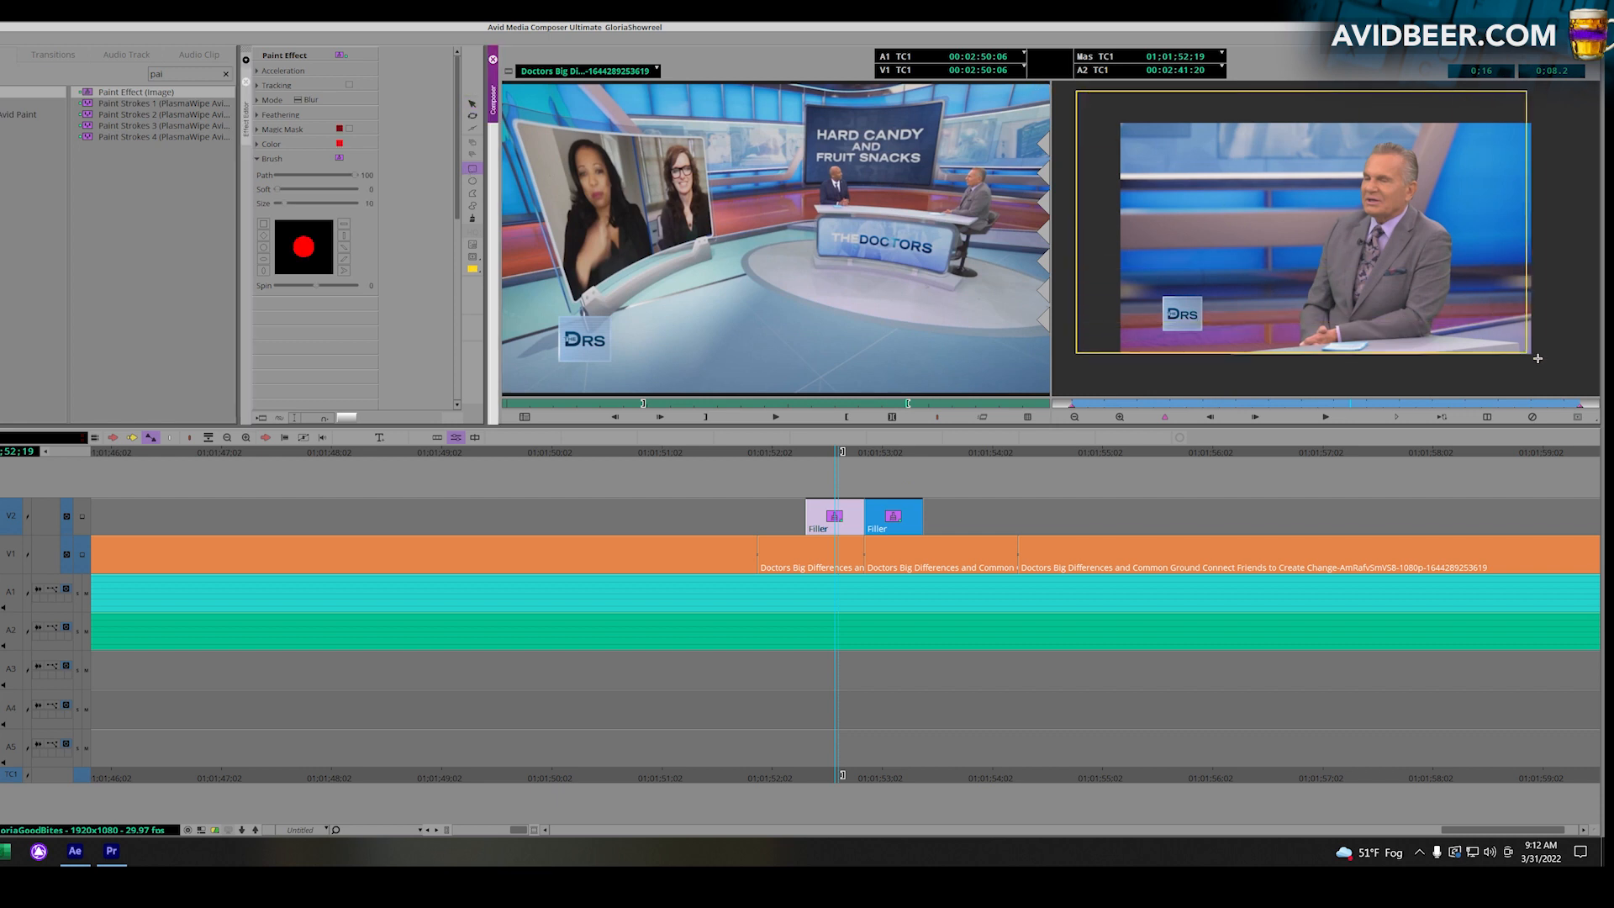
pyautogui.click(280, 103)
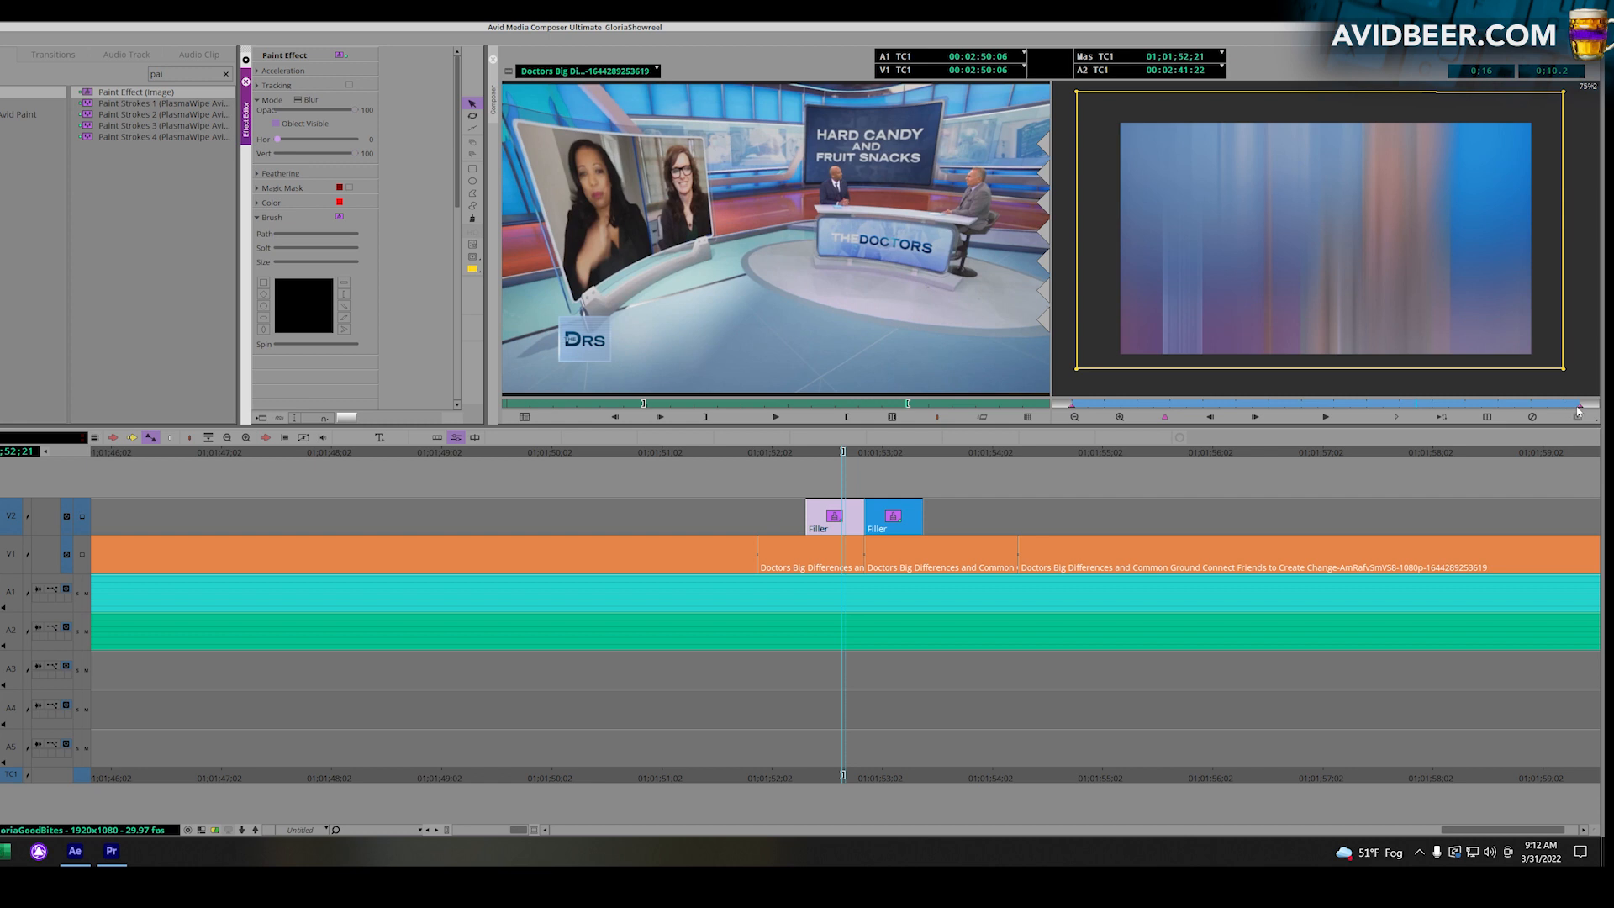
pyautogui.click(499, 256)
pyautogui.click(308, 172)
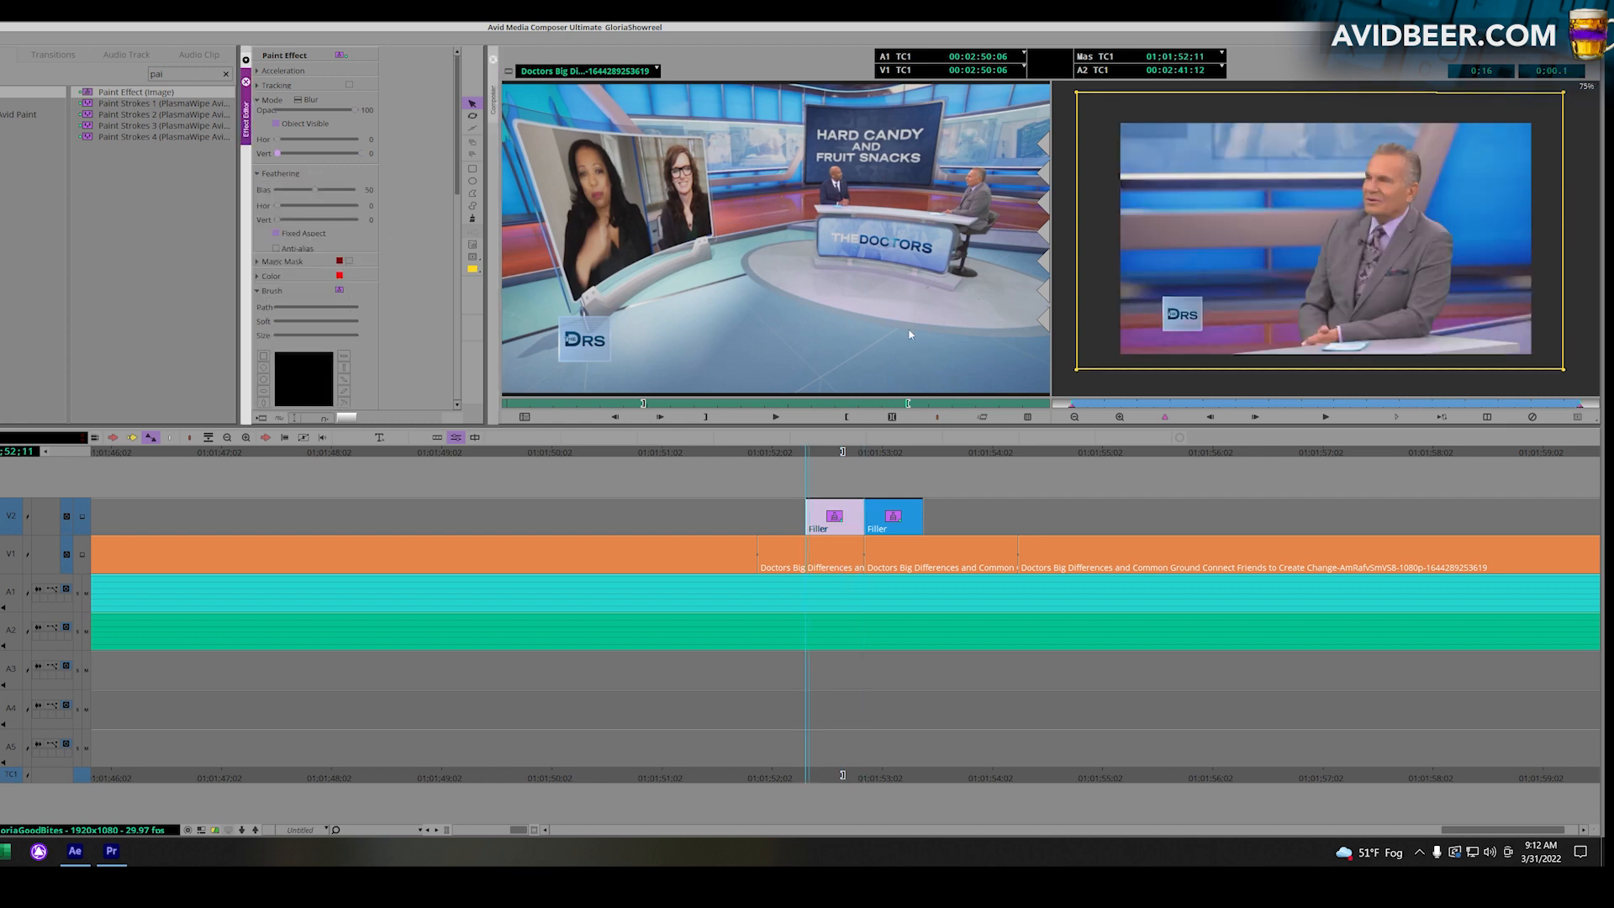
pyautogui.click(1116, 405)
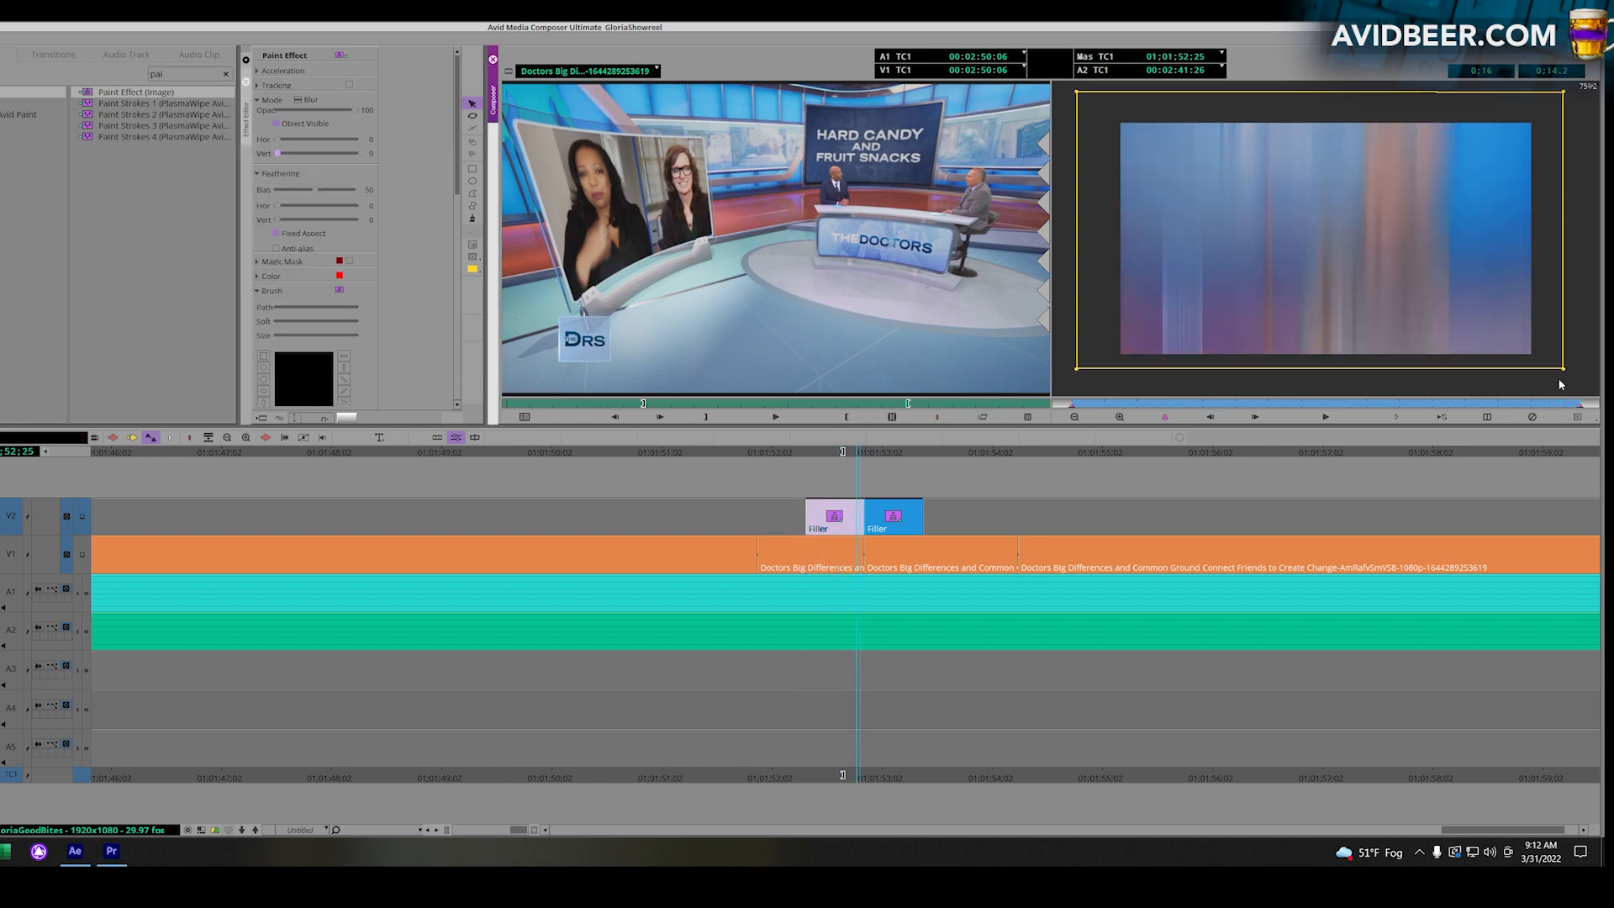
pyautogui.hotkey('ctrl', 'z')
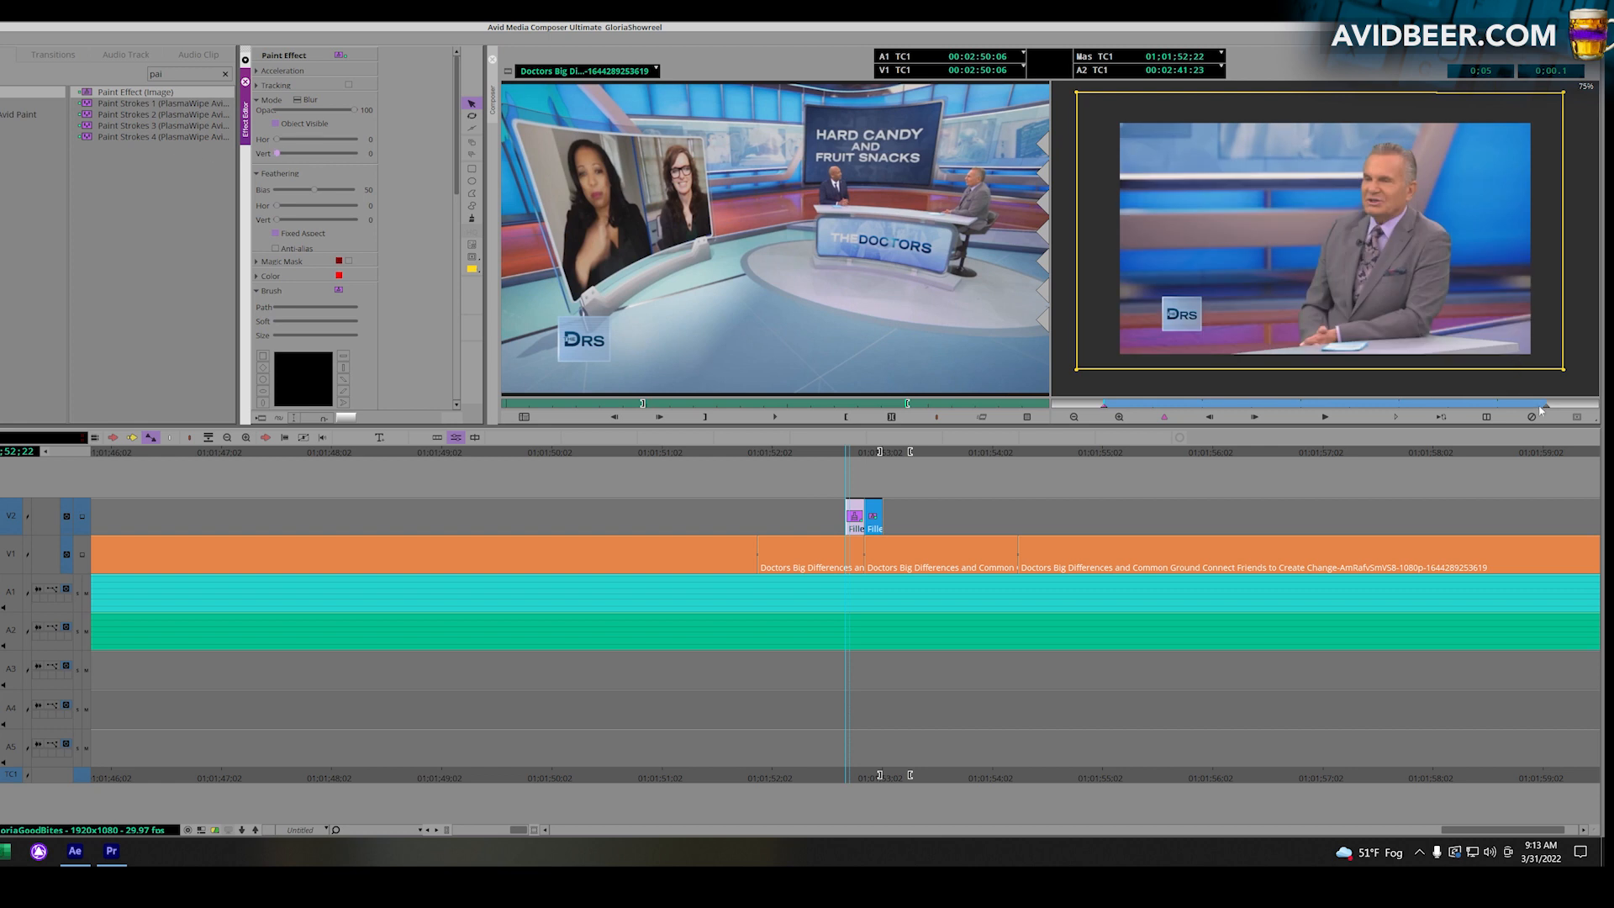
pyautogui.click(1545, 405)
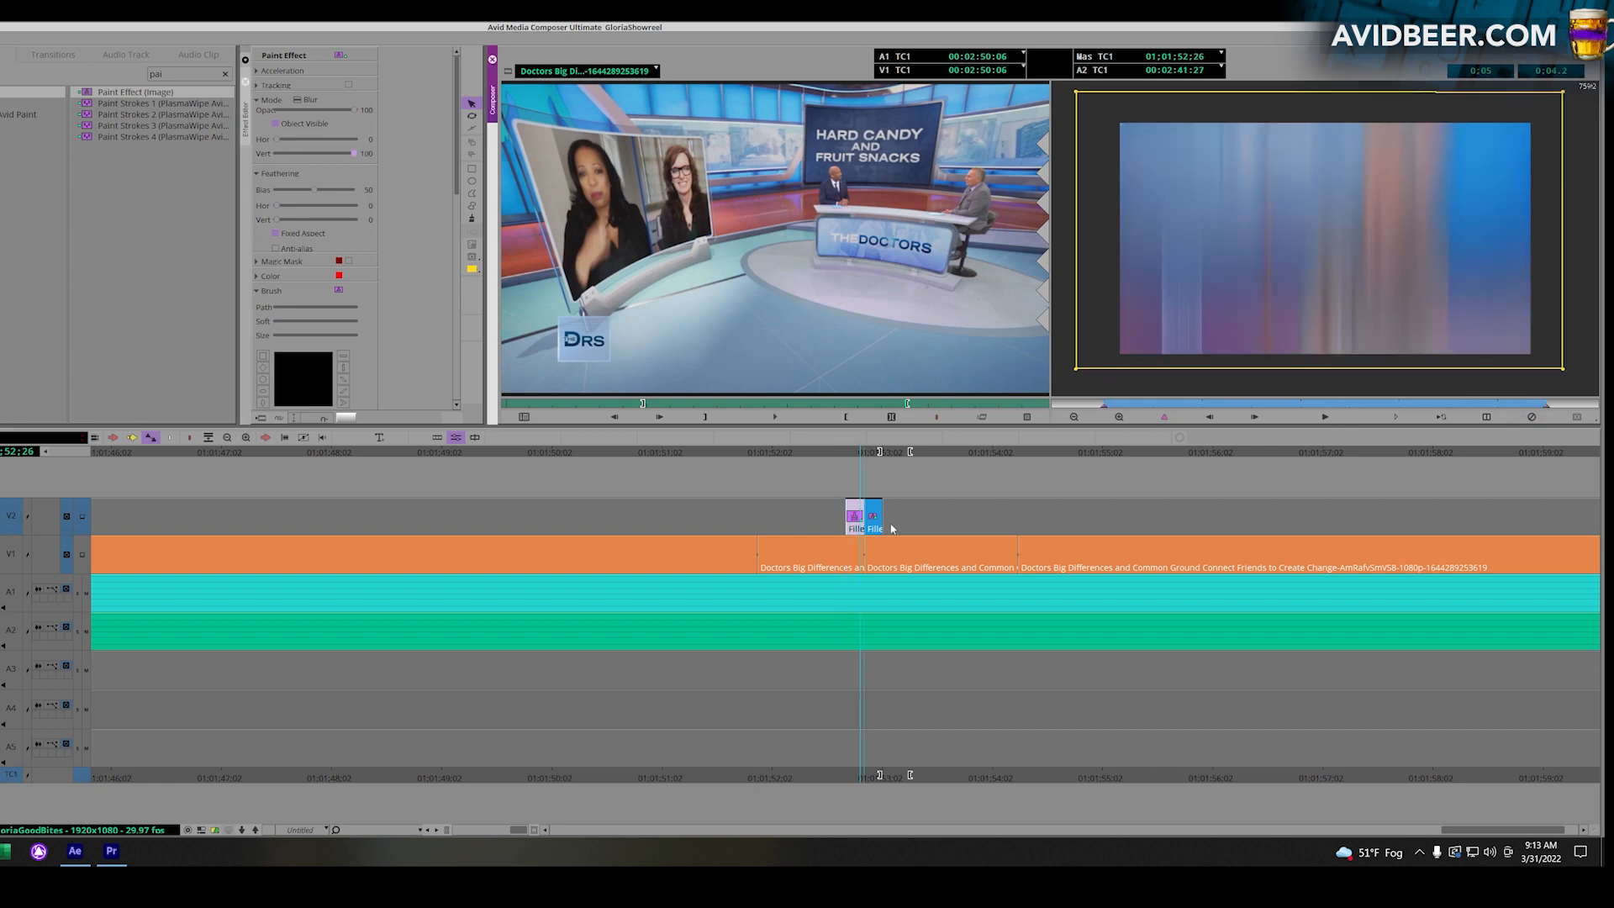
# Cover the frame with a Blur rectangle on the second filler and keyframe its vertical blur from 100 at the start to 0 at the end.
pyautogui.click(881, 522)
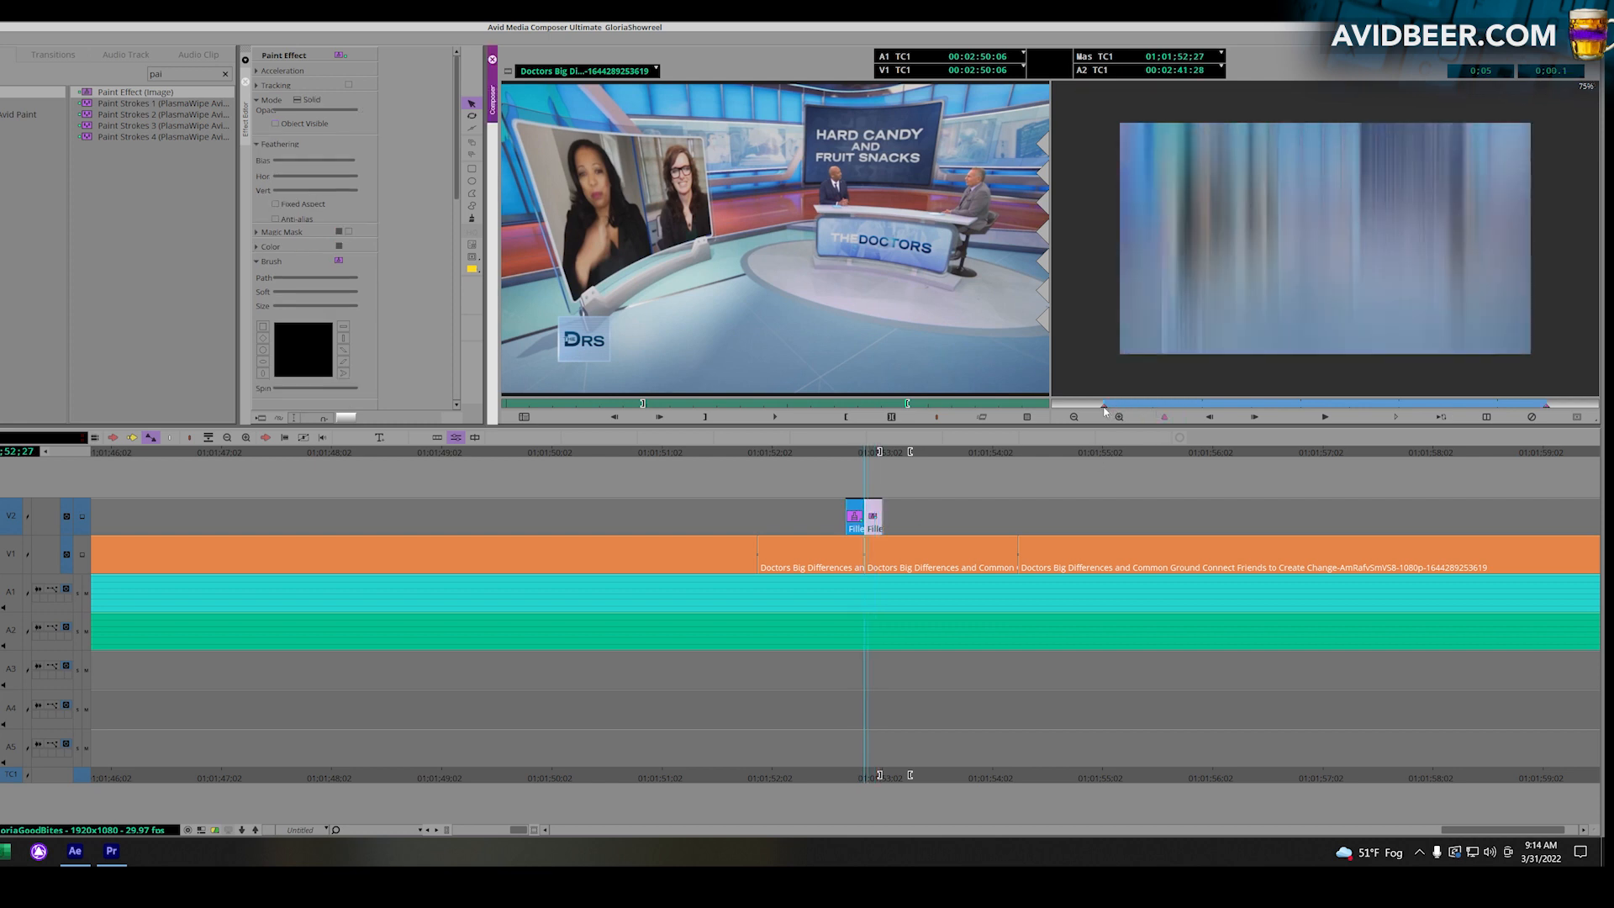
pyautogui.click(1147, 219)
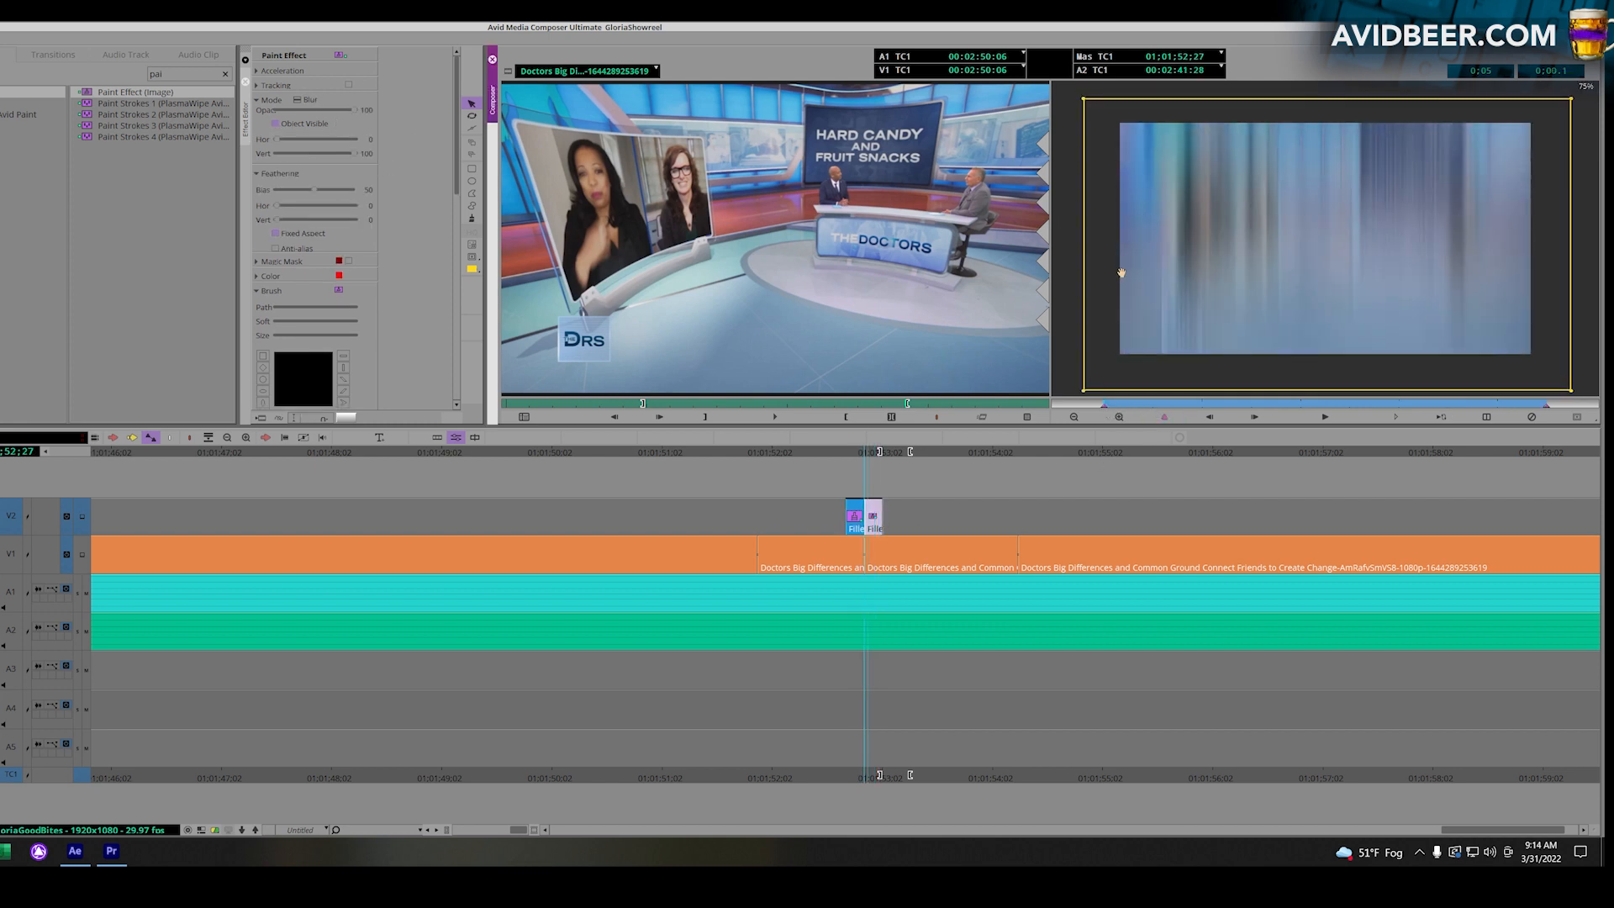
pyautogui.click(1547, 407)
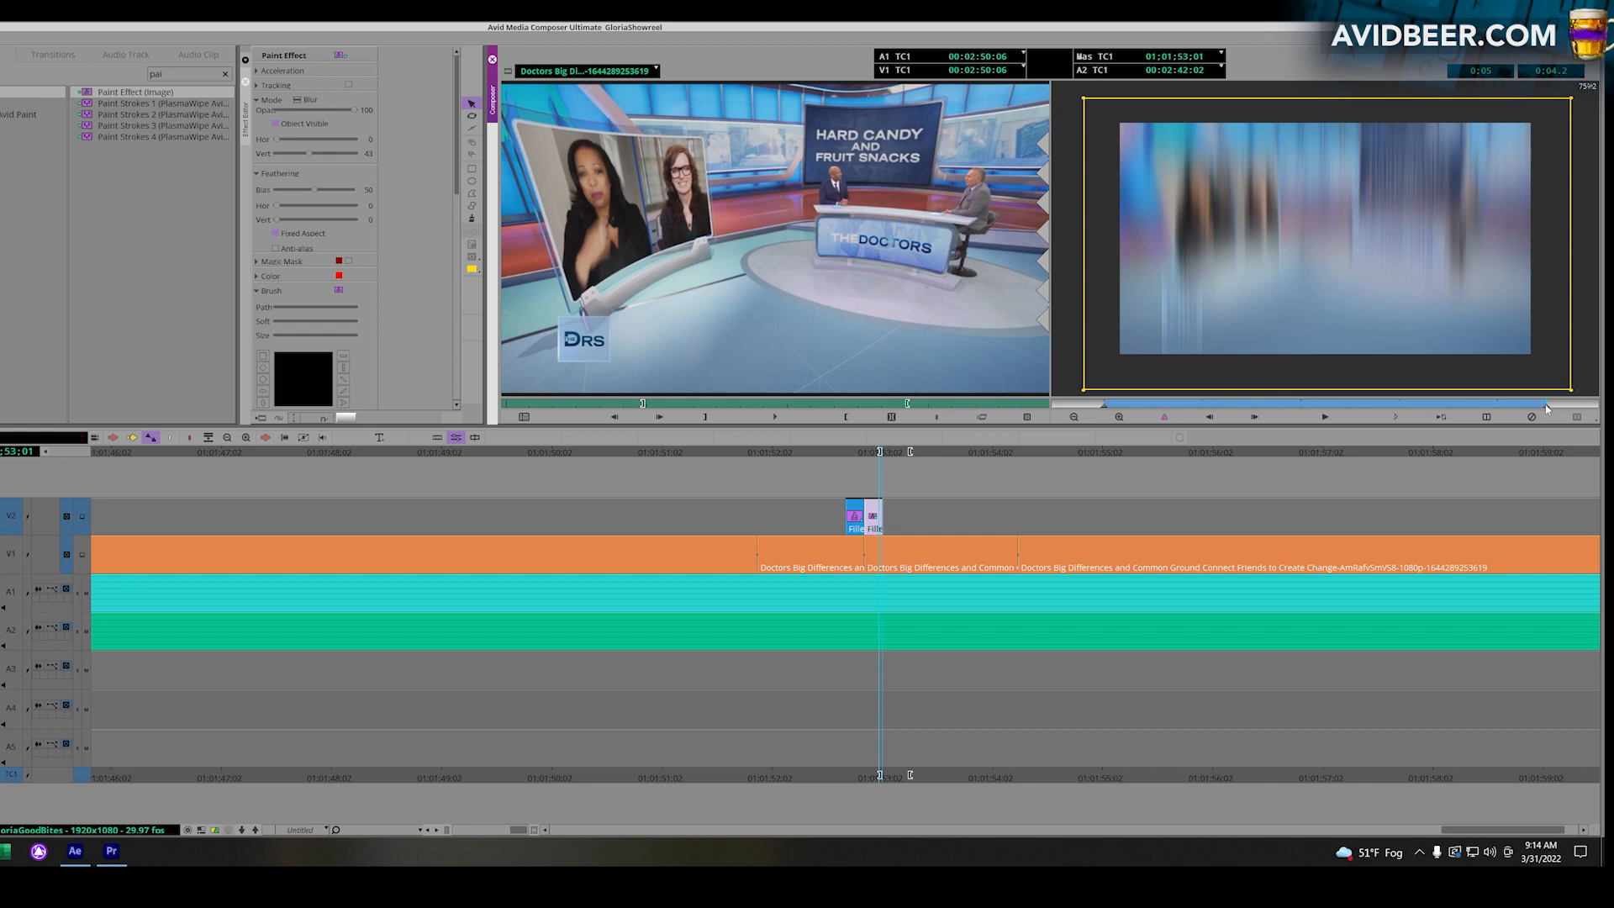
pyautogui.moveTo(310, 154); pyautogui.dragTo(199, 243)
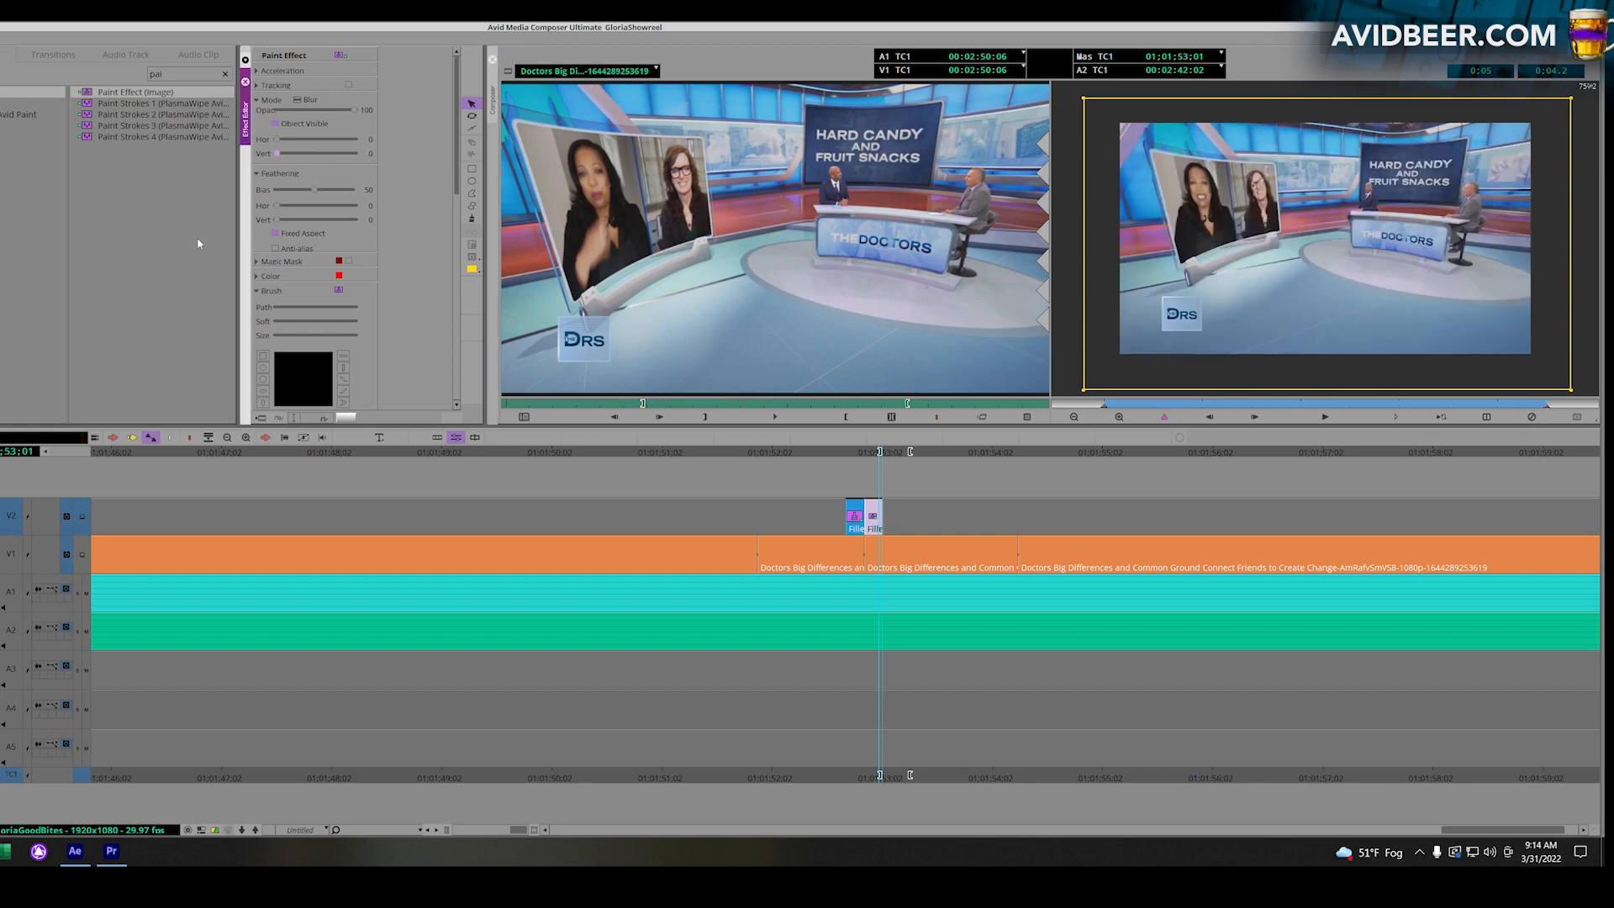
# Leave effect mode and play the sequence through the blur transition from before the cut.
pyautogui.click(476, 438)
pyautogui.click(826, 572)
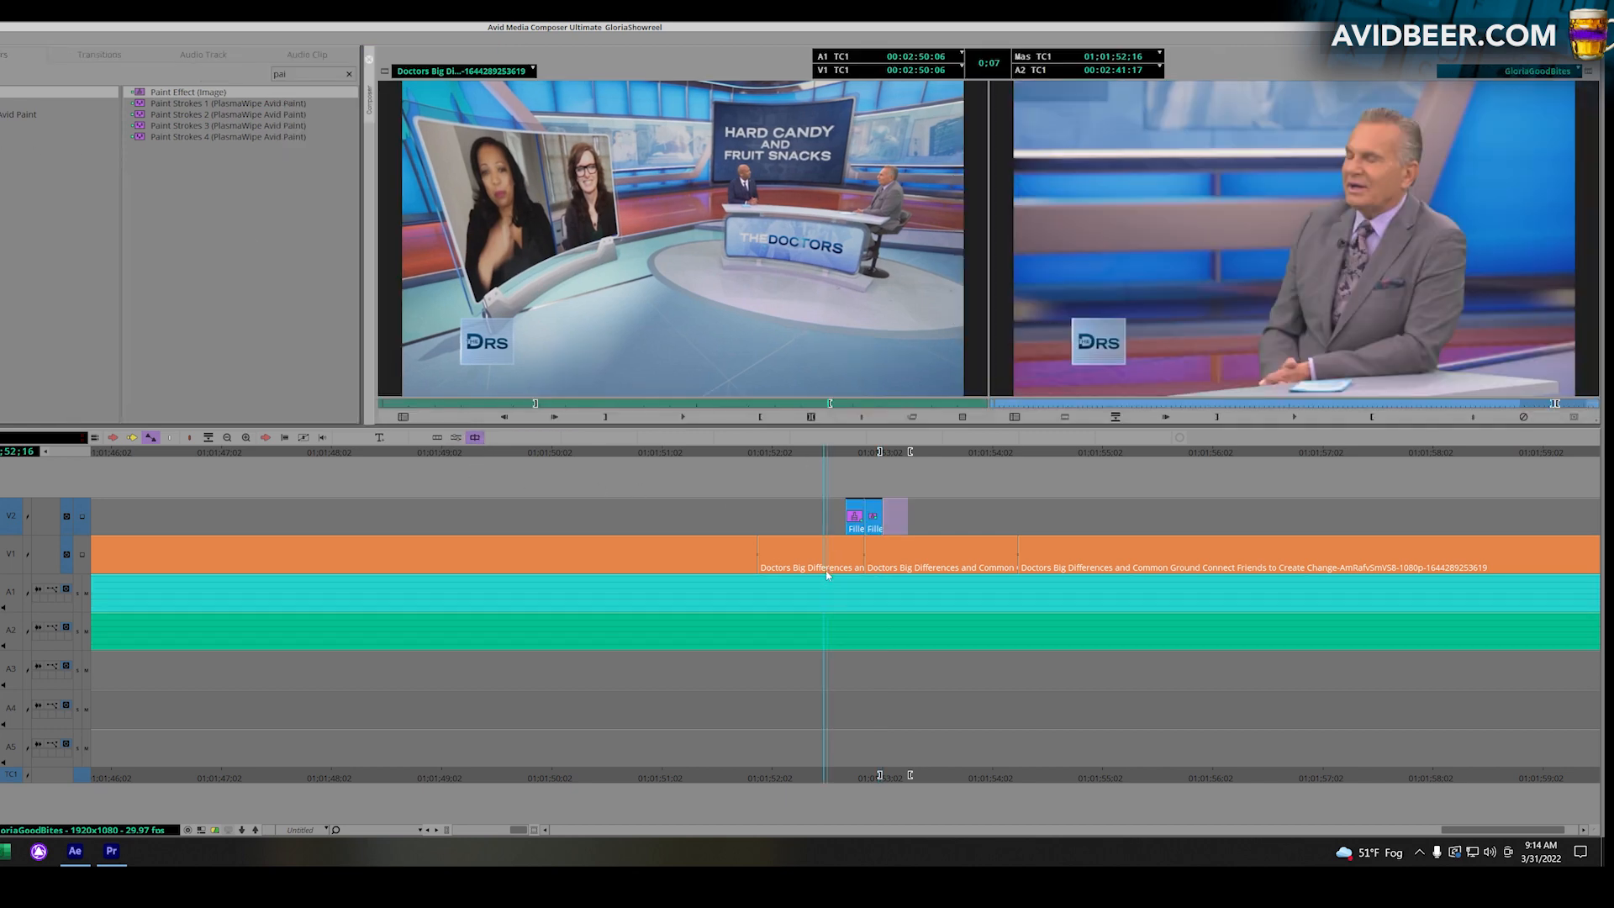
pyautogui.press('space')
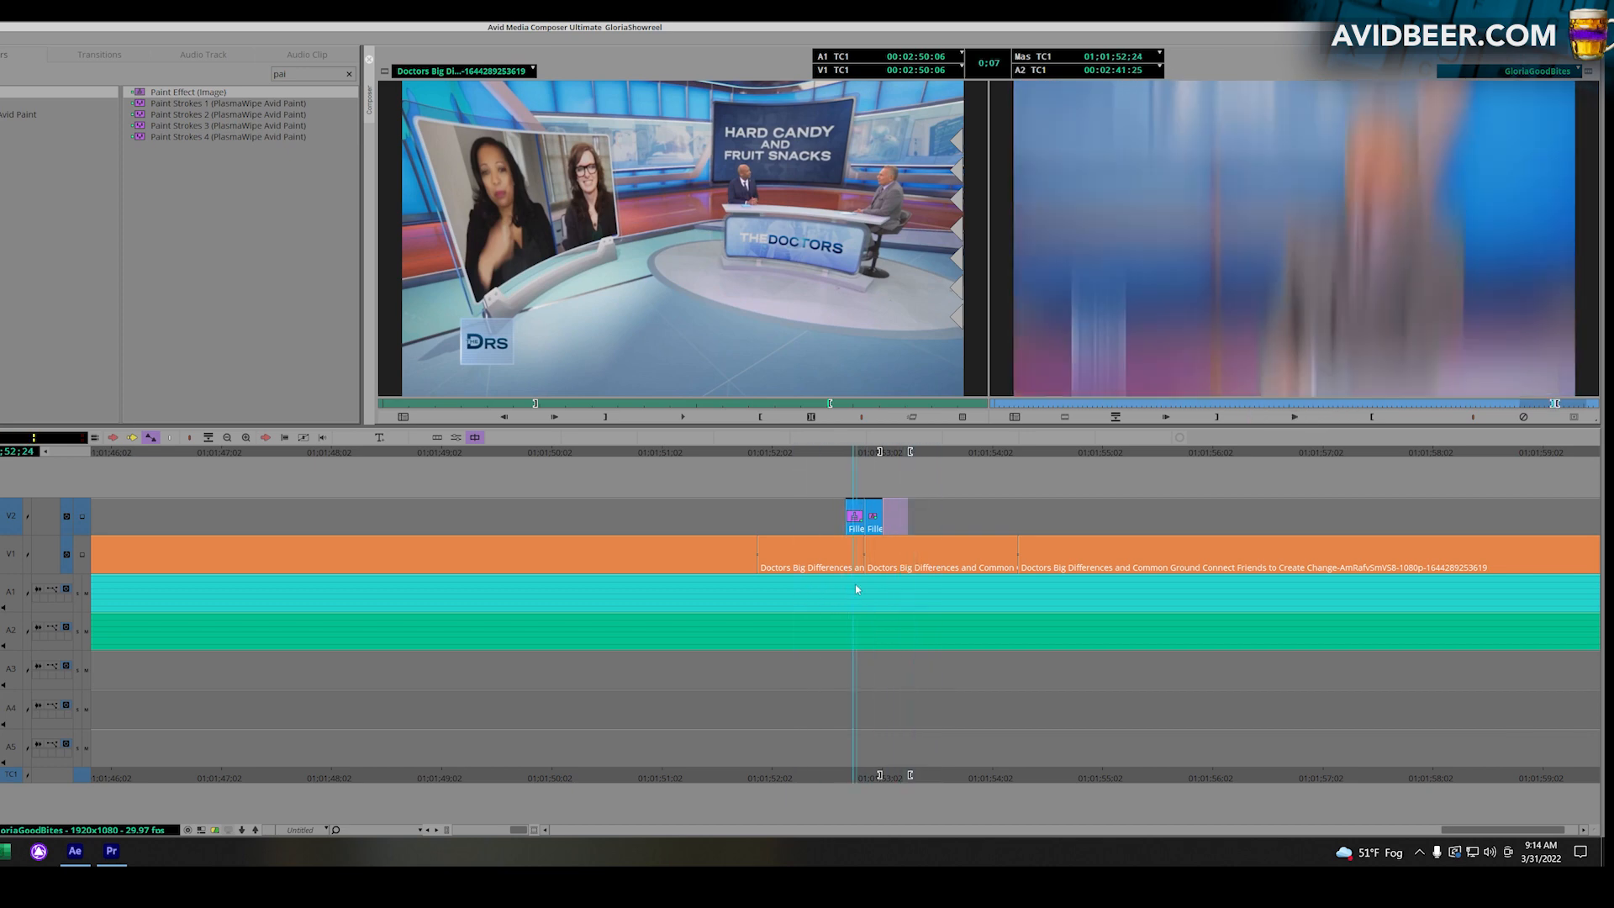
# Add a 5-frame dissolve centered on the cut between the two filler segments on V2.
pyautogui.click(872, 586)
pyautogui.click(867, 586)
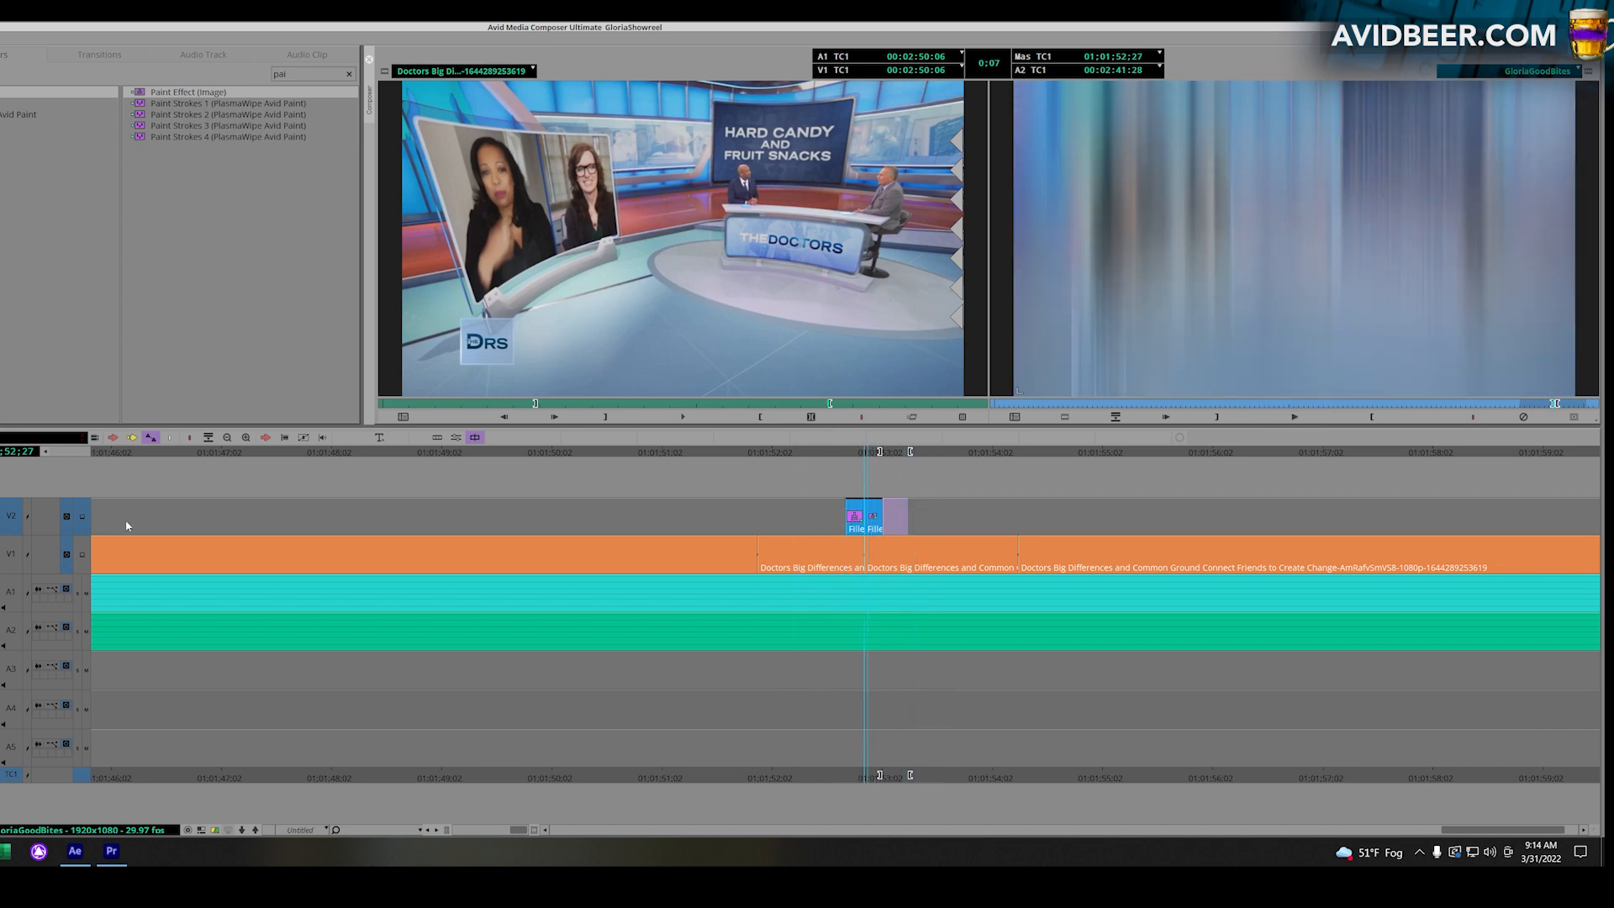
pyautogui.press('\\')
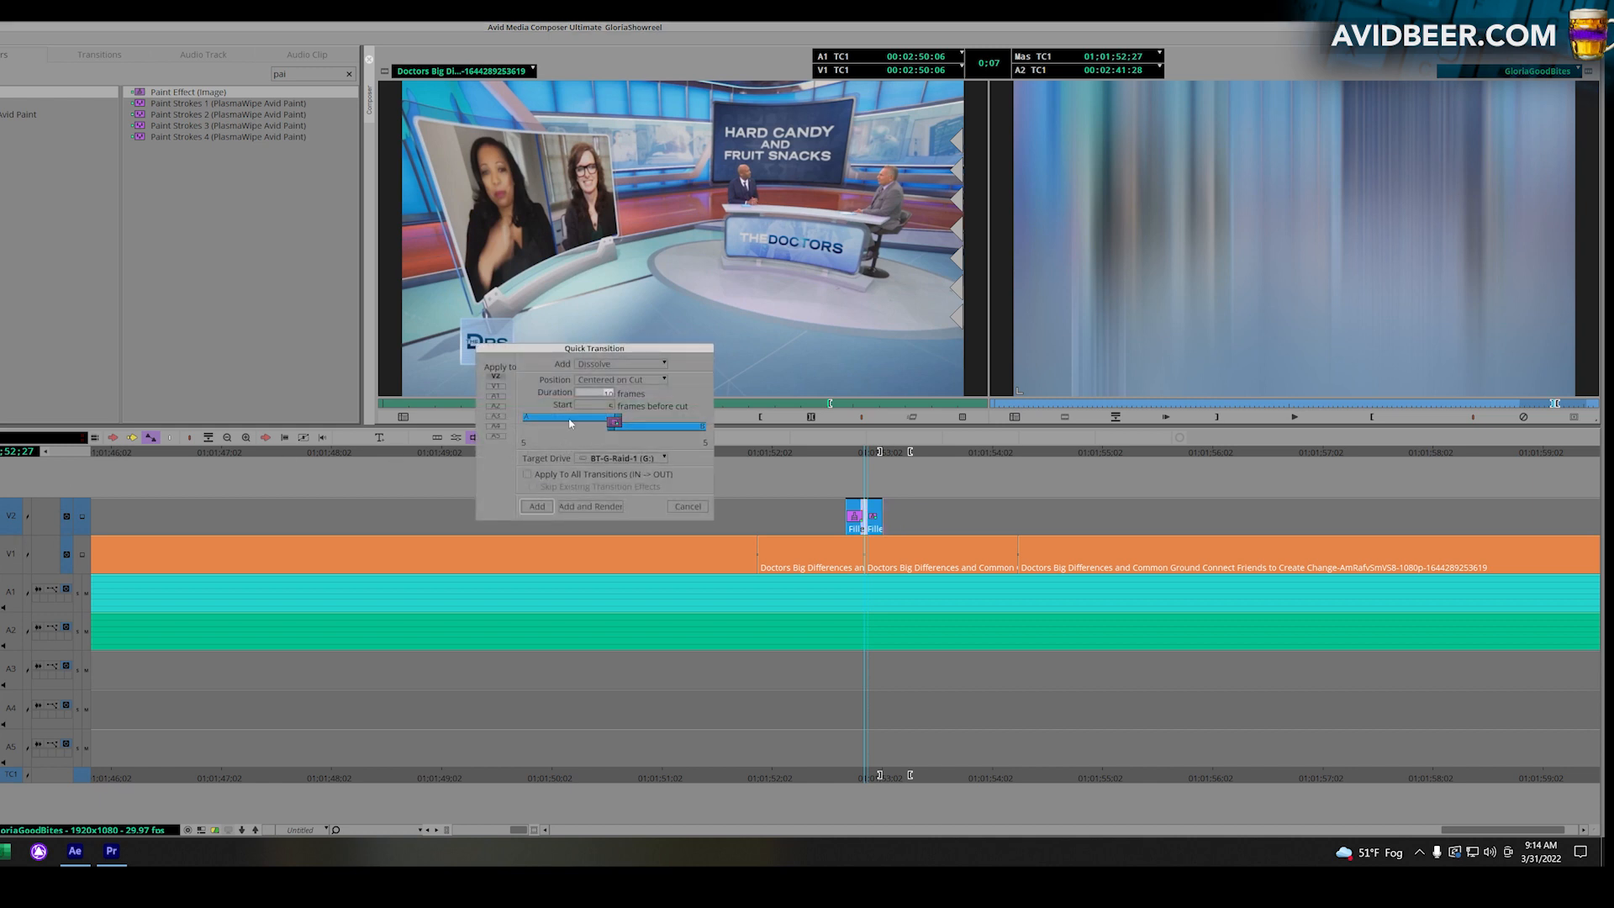
pyautogui.write('5')
pyautogui.press('Return')
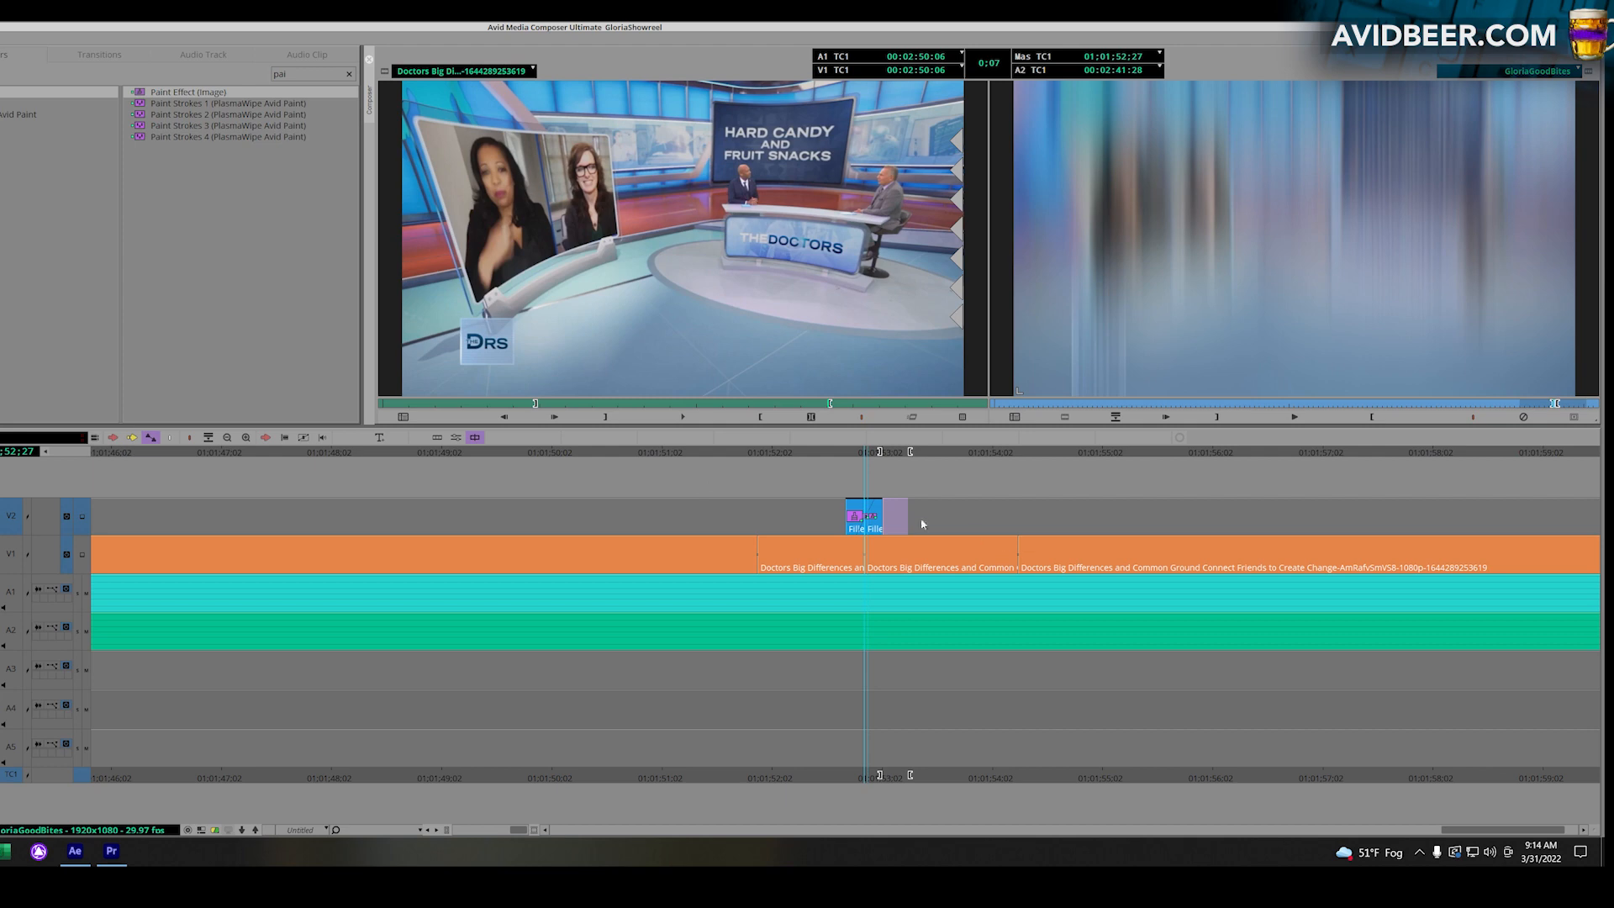
pyautogui.hotkey('ctrl', 'space')
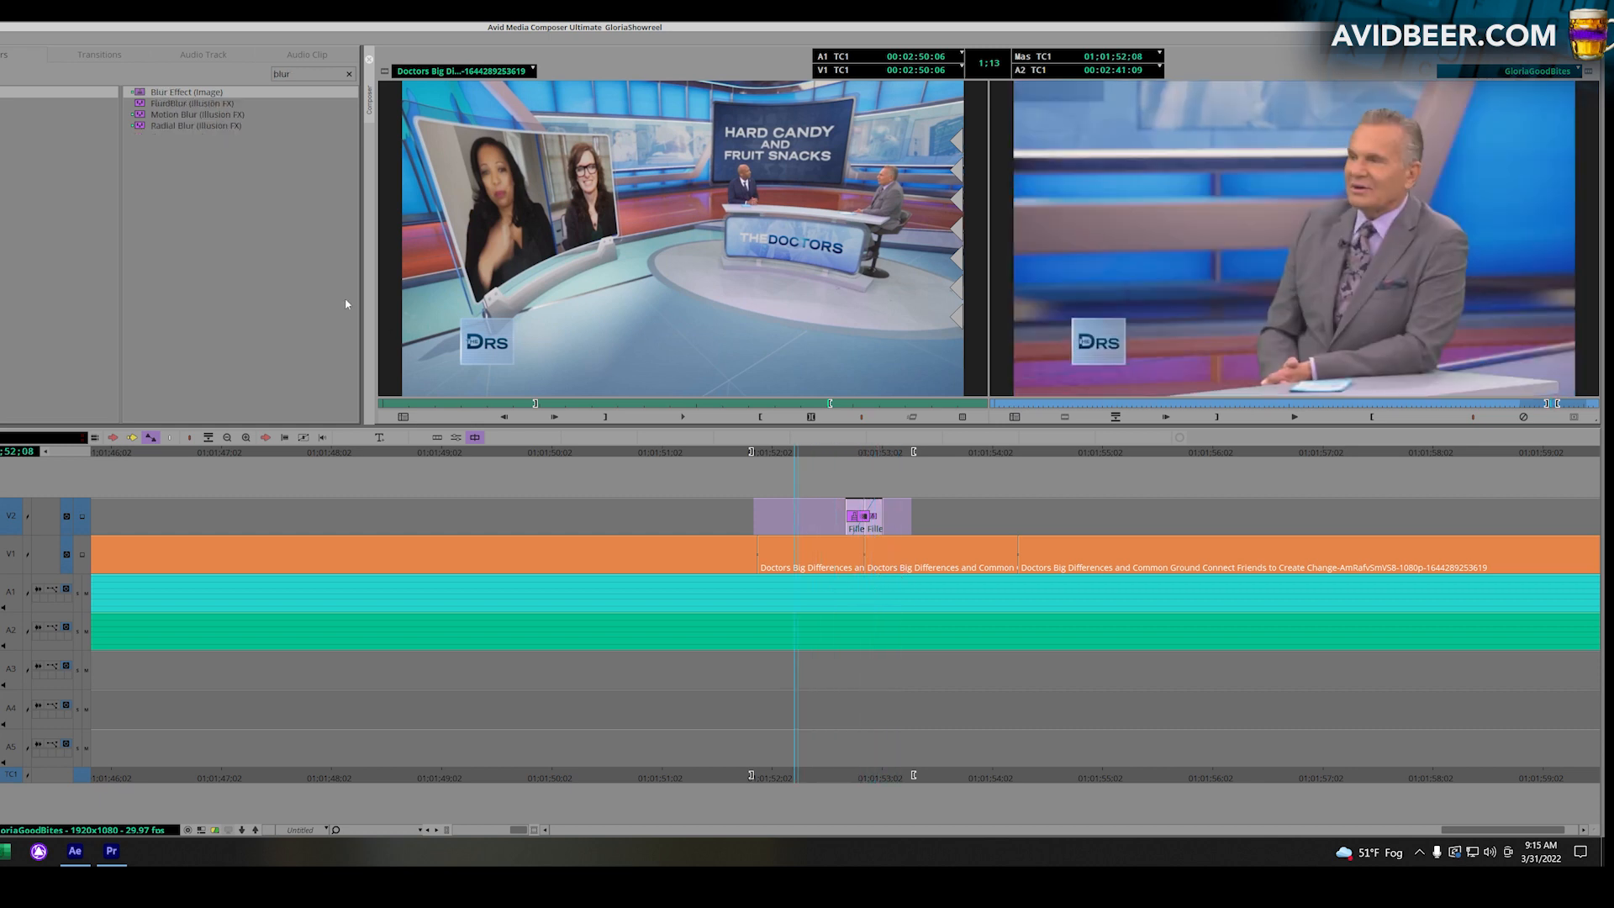
# Apply the Paint Effect to the V1 segment at the playhead and paint solid red brush strokes radiating around the seated man.
pyautogui.click(196, 166)
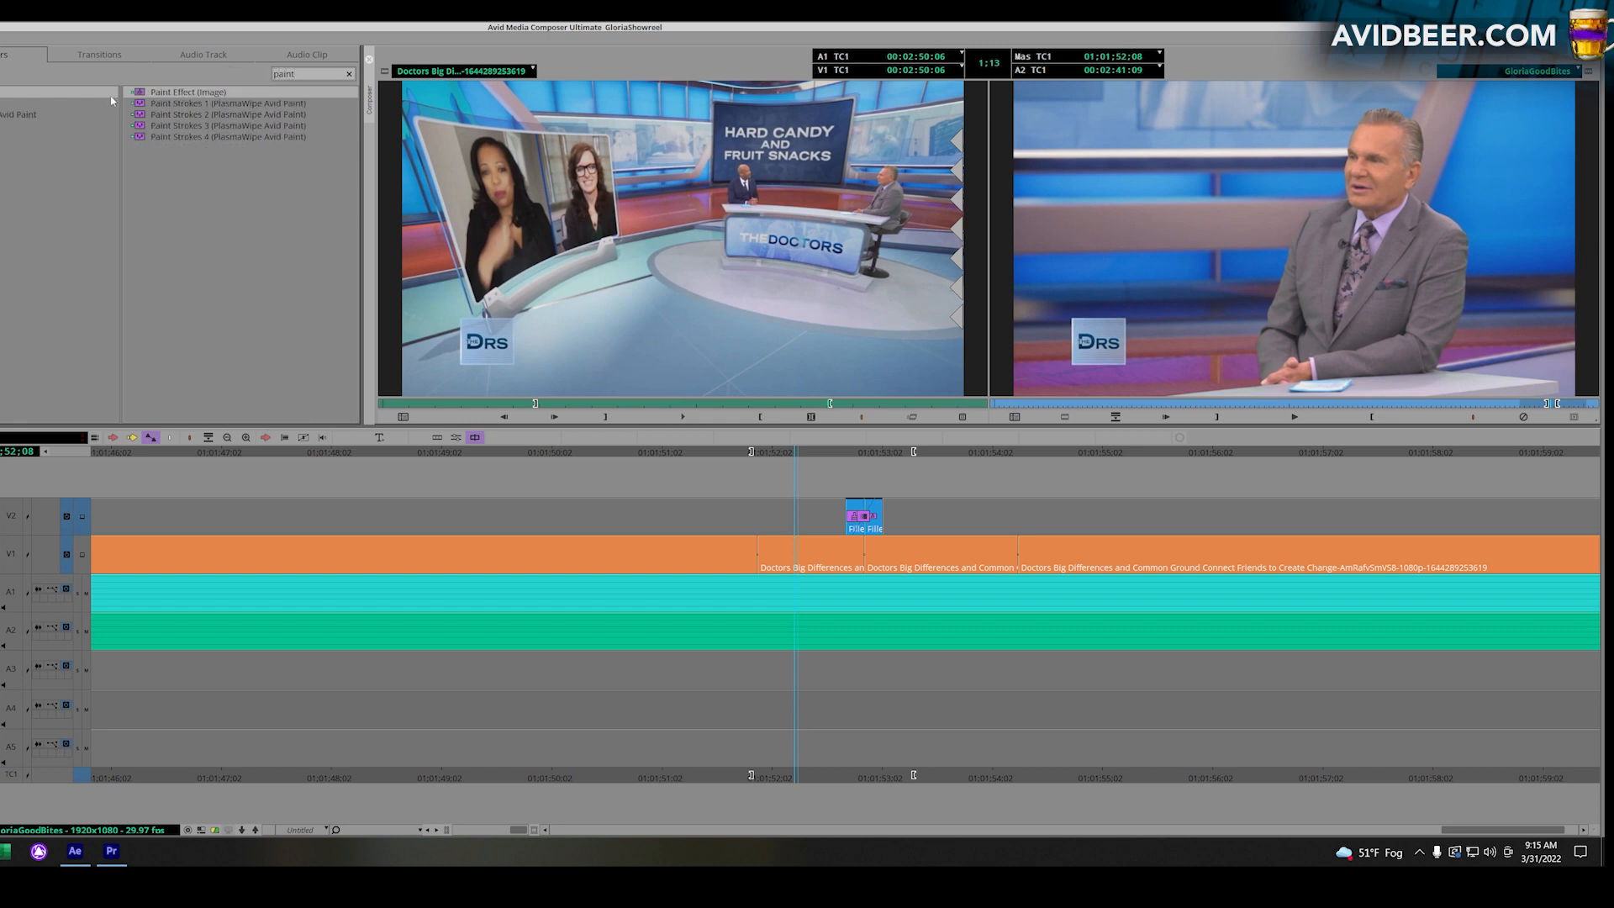
pyautogui.moveTo(134, 93)
pyautogui.mouseDown()
pyautogui.moveTo(800, 497)
pyautogui.moveTo(832, 546)
pyautogui.mouseUp()
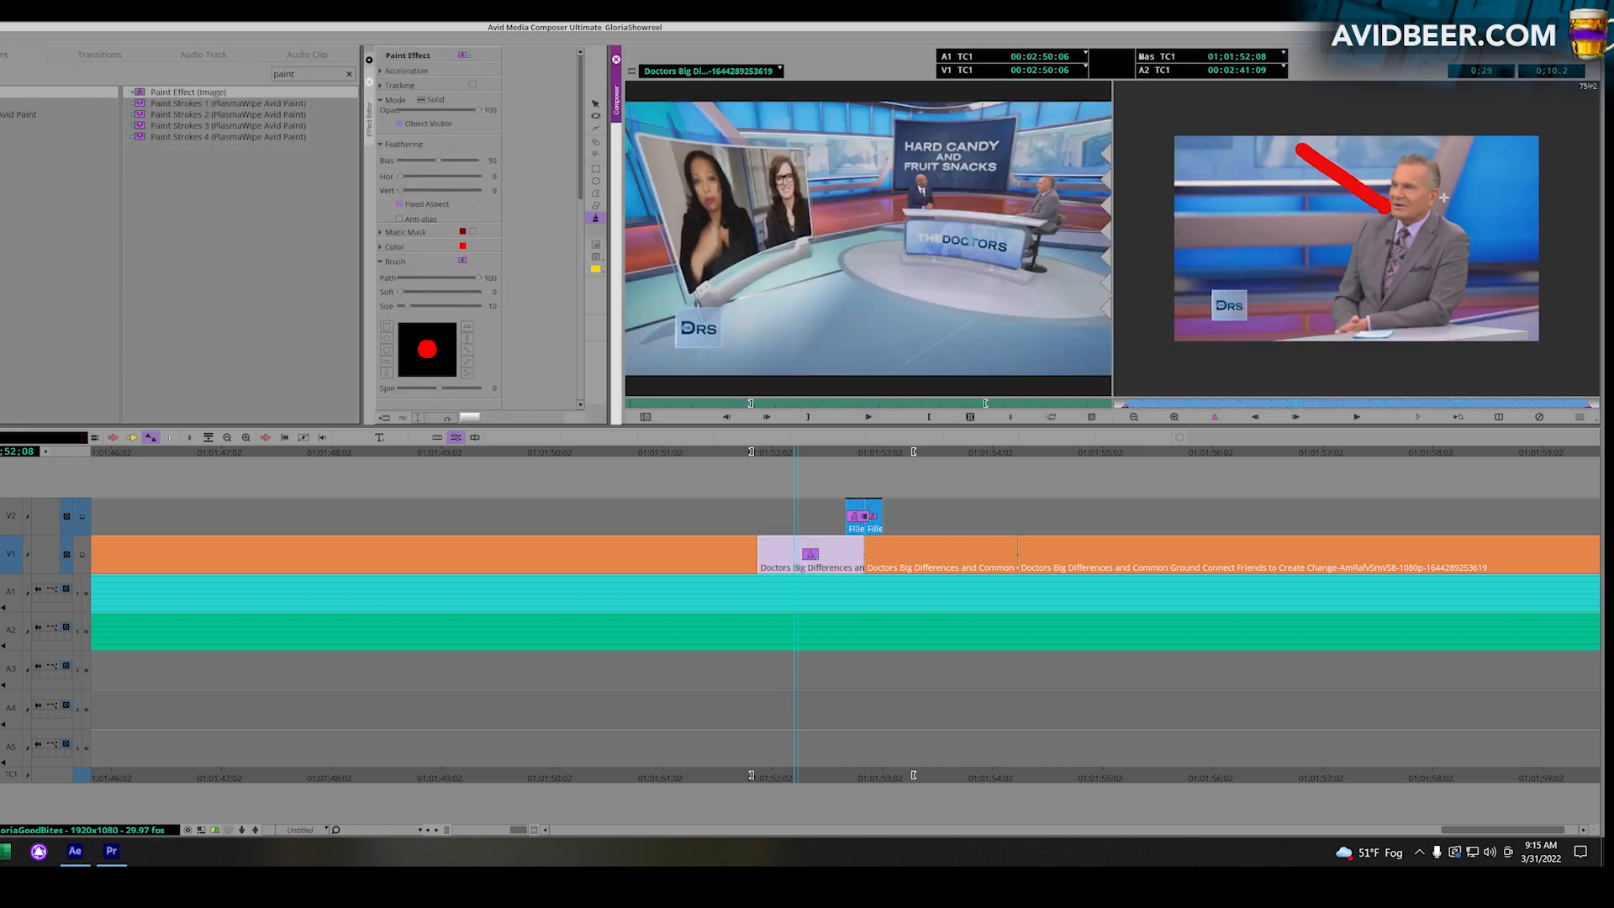
pyautogui.moveTo(1451, 198); pyautogui.dragTo(1488, 175)
pyautogui.moveTo(1460, 233); pyautogui.dragTo(1509, 246)
pyautogui.moveTo(1306, 244); pyautogui.dragTo(1339, 255)
pyautogui.moveTo(1489, 269); pyautogui.dragTo(1511, 277)
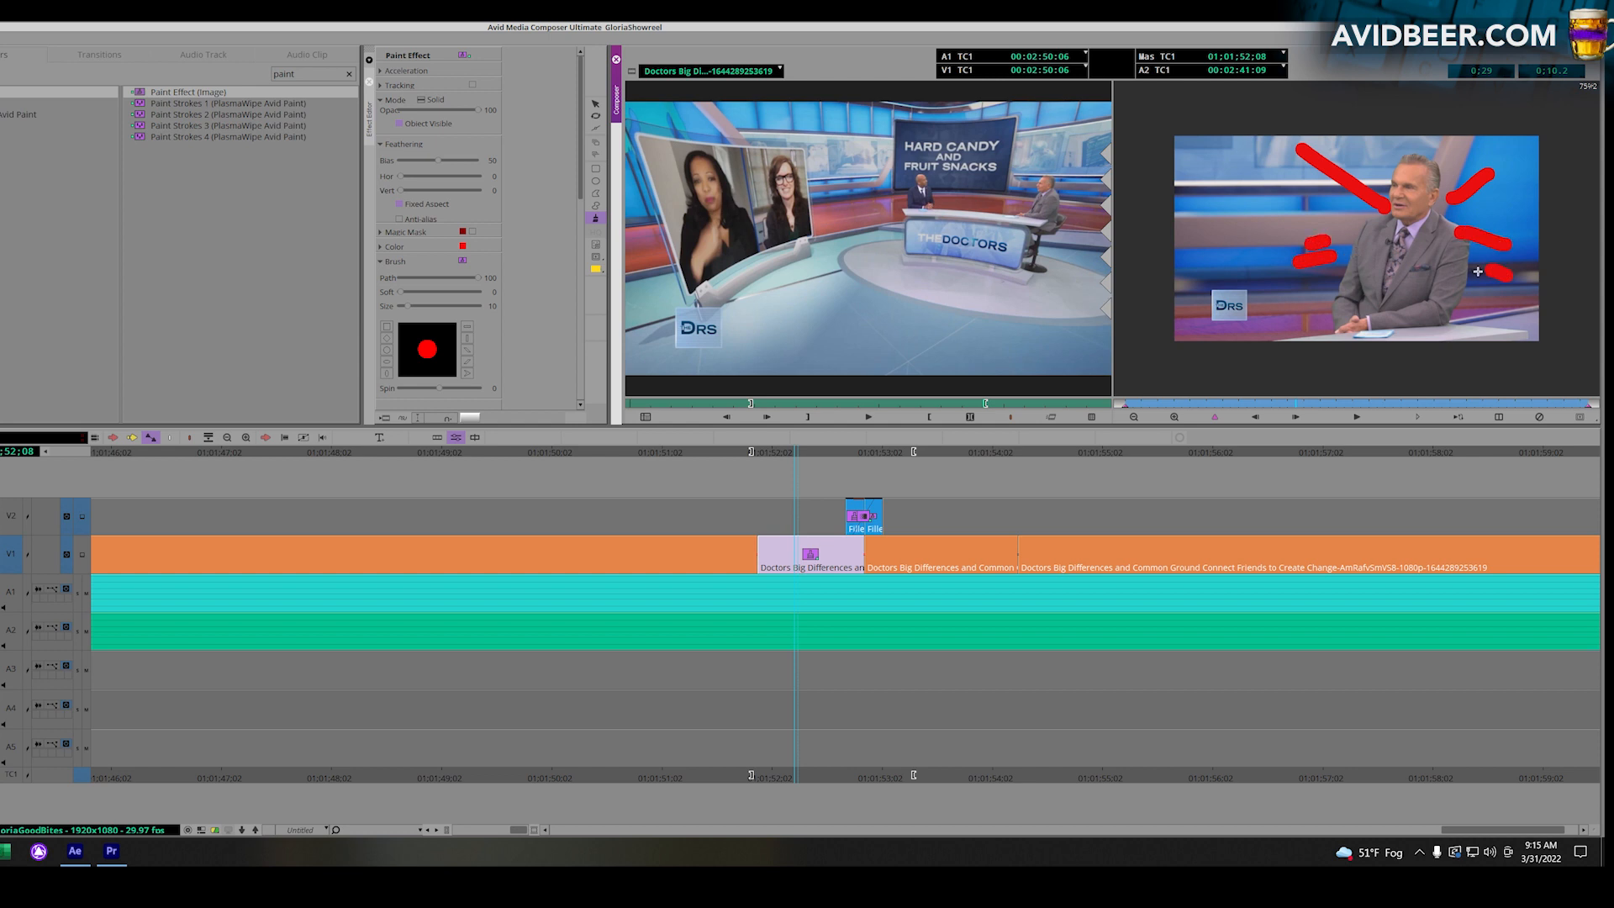
pyautogui.moveTo(1480, 210); pyautogui.dragTo(1516, 200)
pyautogui.moveTo(1326, 223); pyautogui.dragTo(1273, 195)
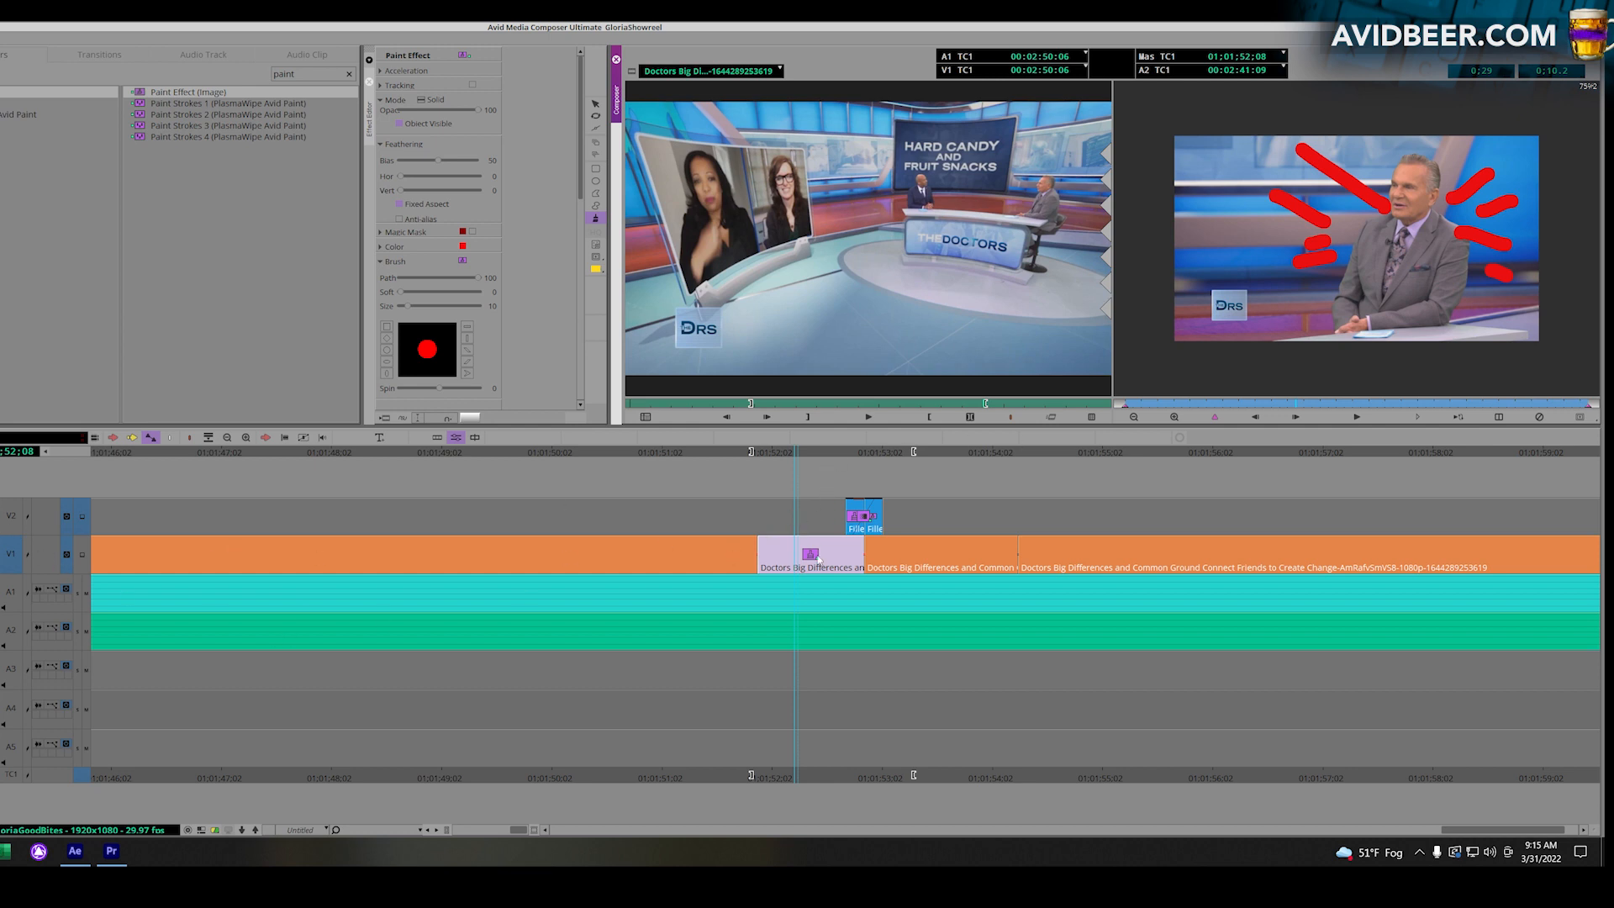
# Park at 01:01:52:05 in the painted segment and widen the Effect Editor by narrowing the Effect Palette.
pyautogui.moveTo(464, 55)
pyautogui.mouseDown()
pyautogui.moveTo(841, 176)
pyautogui.moveTo(1025, 421)
pyautogui.mouseUp()
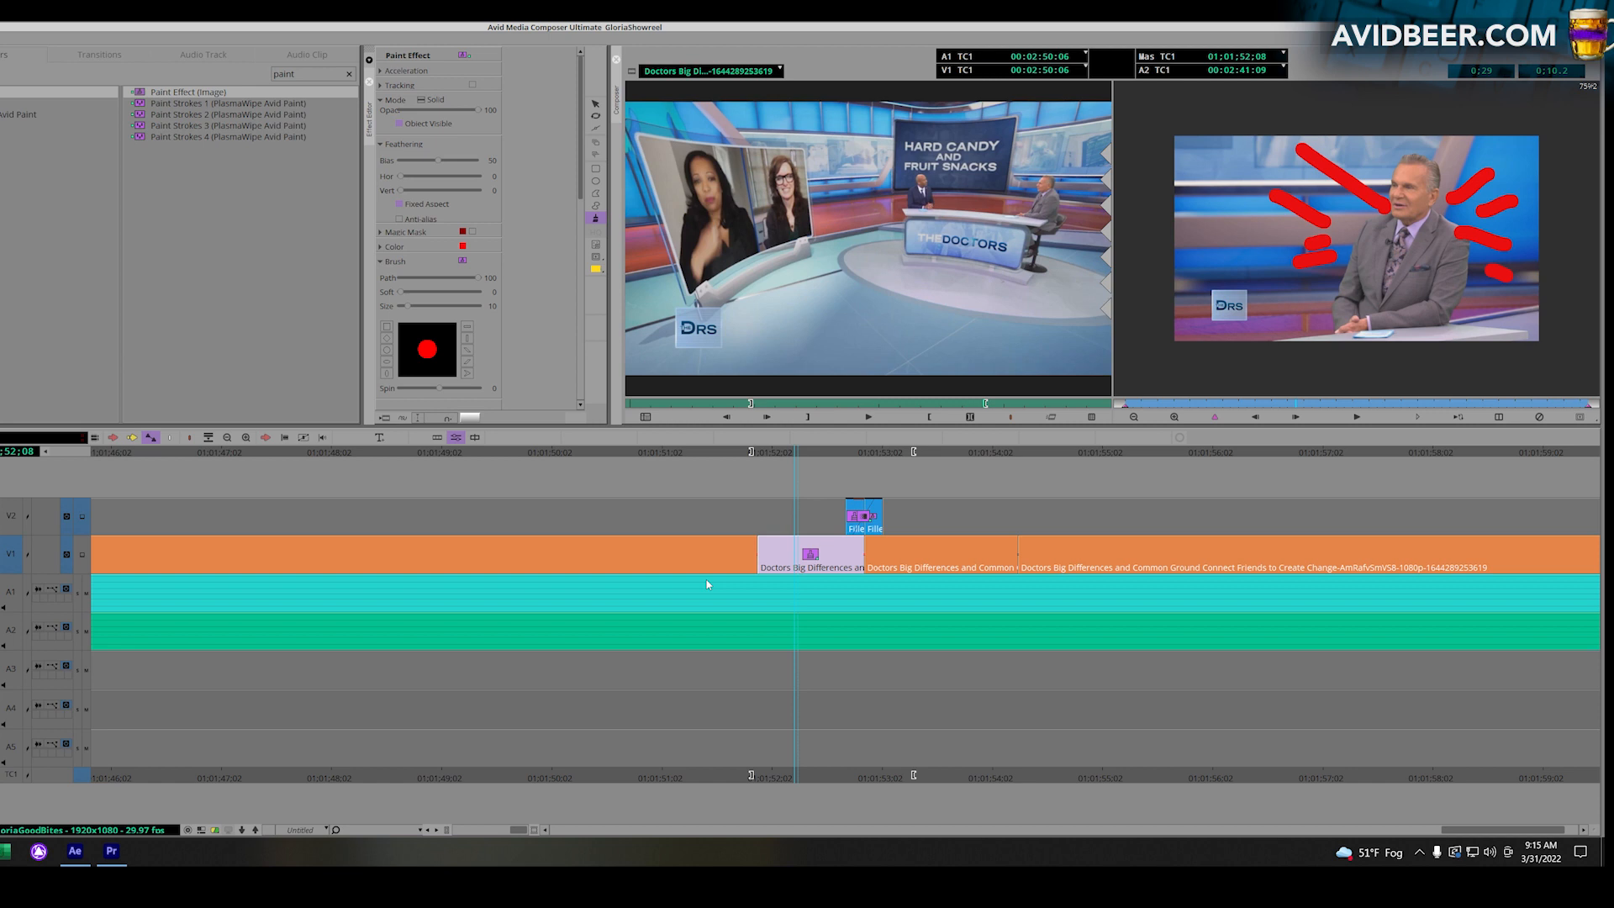
pyautogui.click(1215, 404)
pyautogui.moveTo(367, 138); pyautogui.dragTo(200, 138)
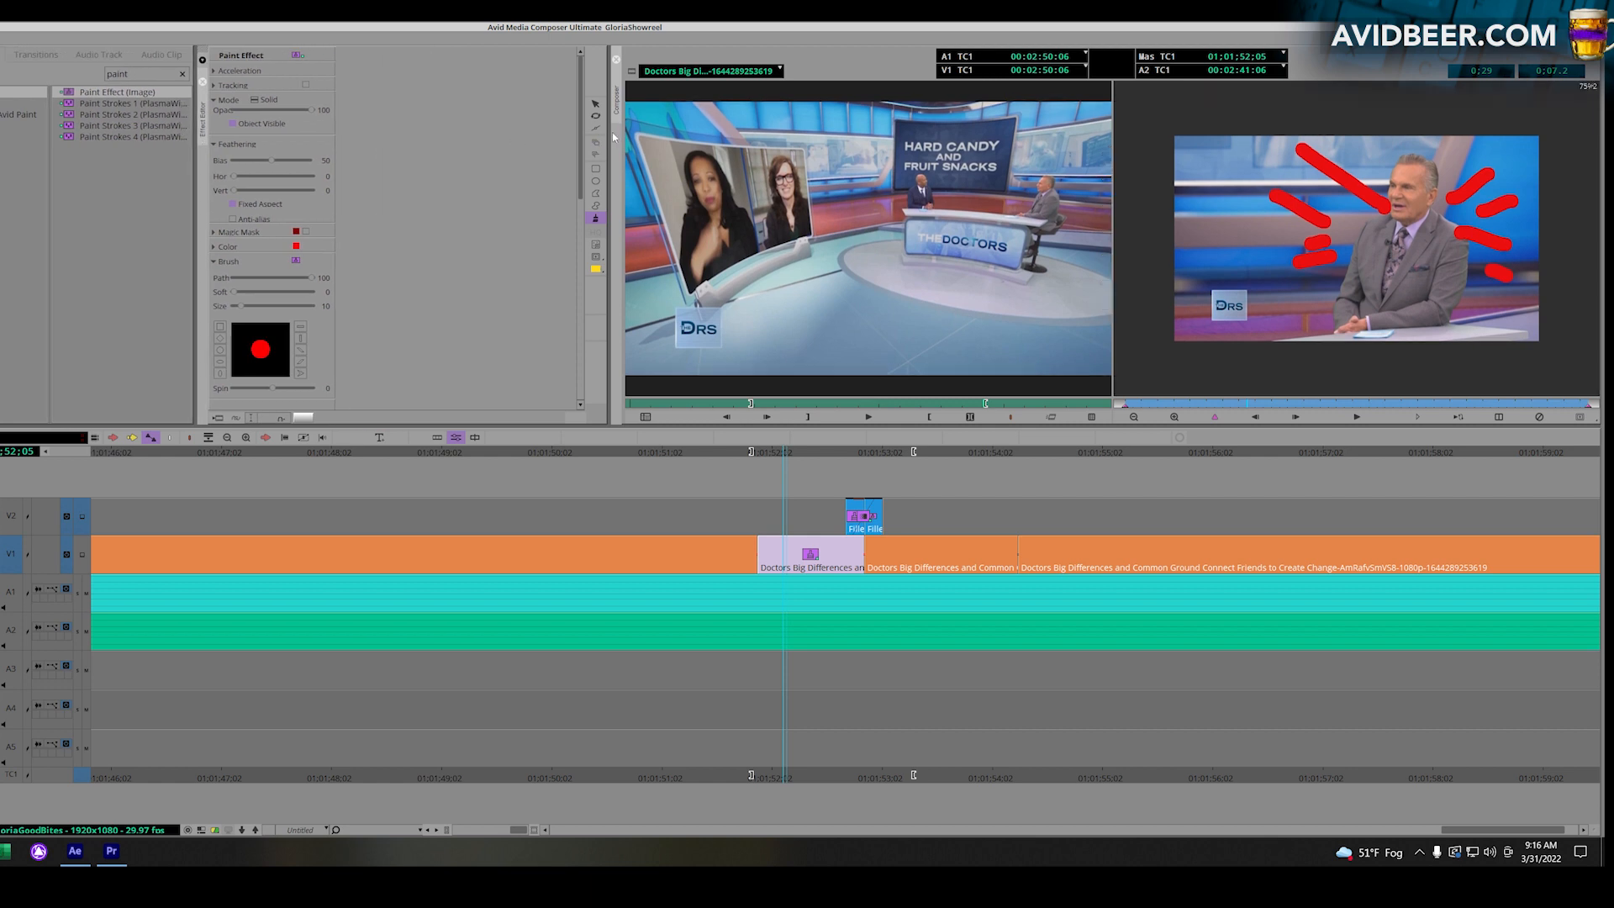